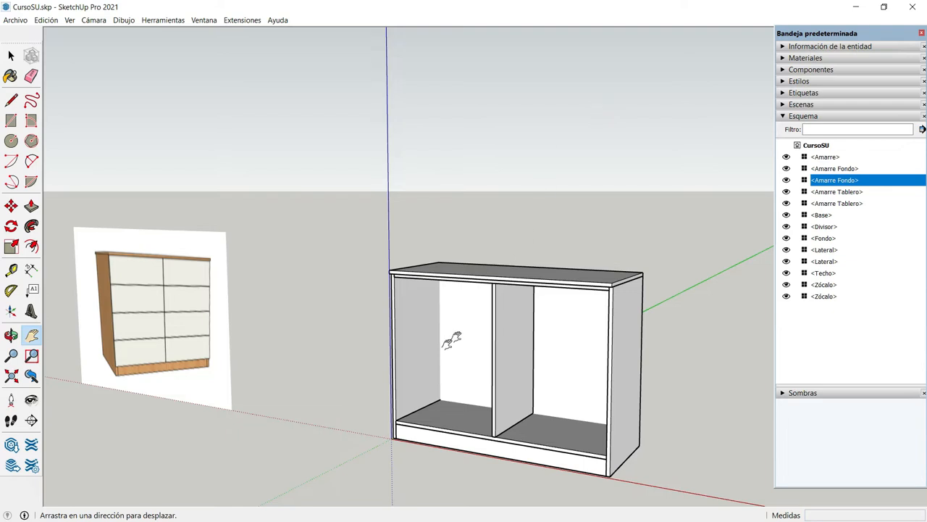
# Open the keyboard shortcut preferences and filter the functions by "acota"
pyautogui.moveTo(444, 351); pyautogui.dragTo(393, 308)
pyautogui.scroll(5, 393, 308)
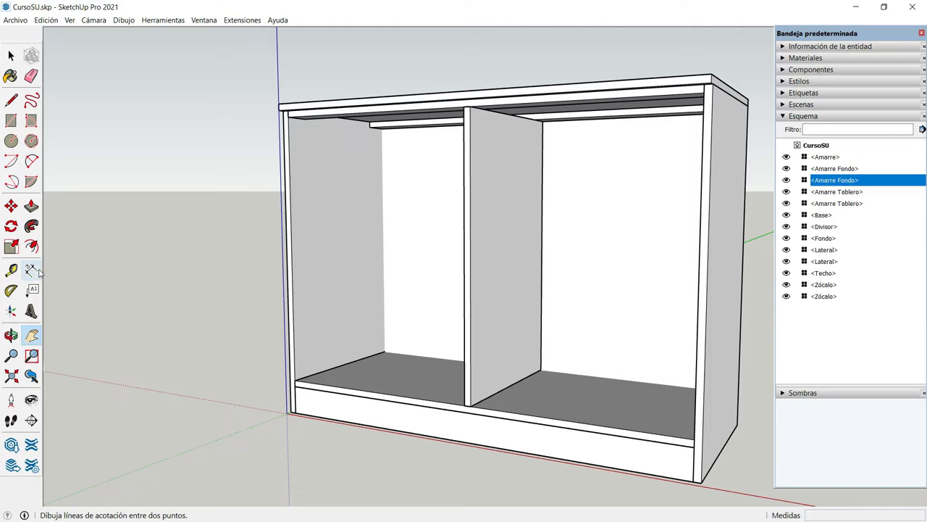
pyautogui.click(203, 21)
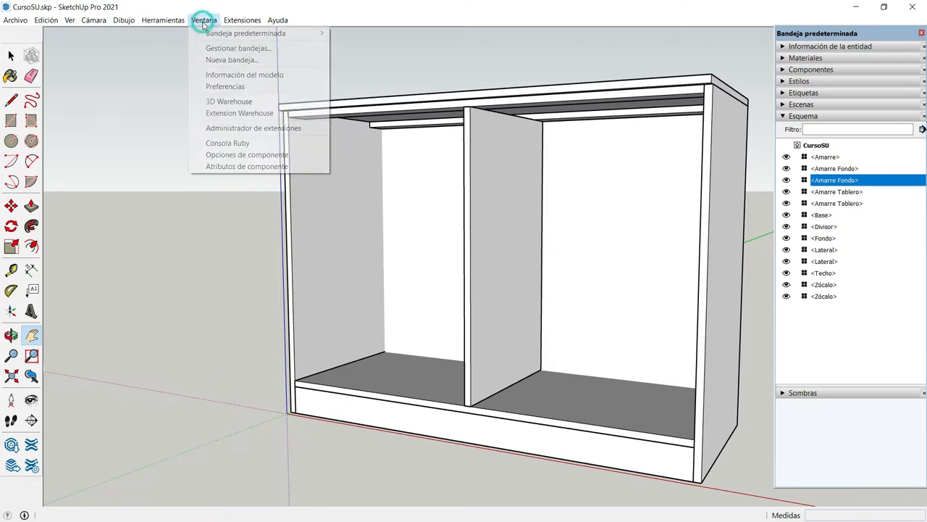
pyautogui.click(211, 88)
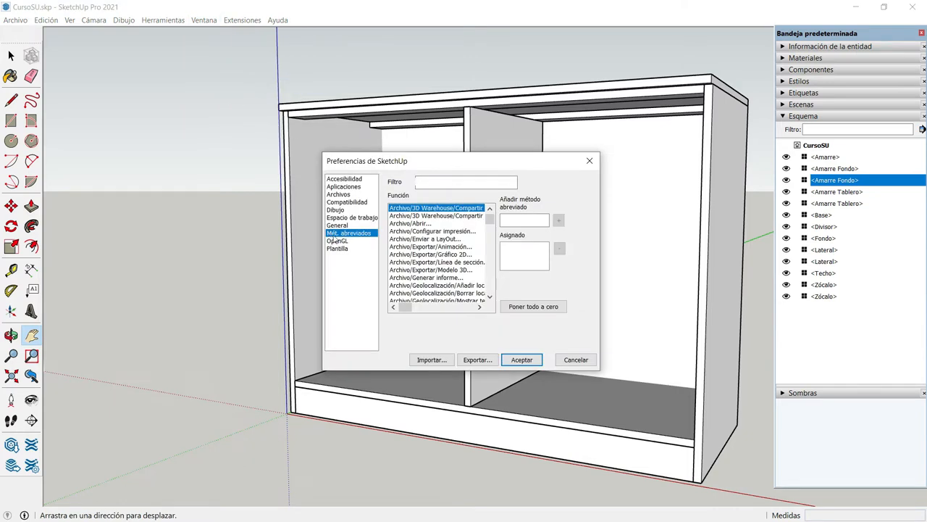
pyautogui.click(434, 182)
pyautogui.write('acot')
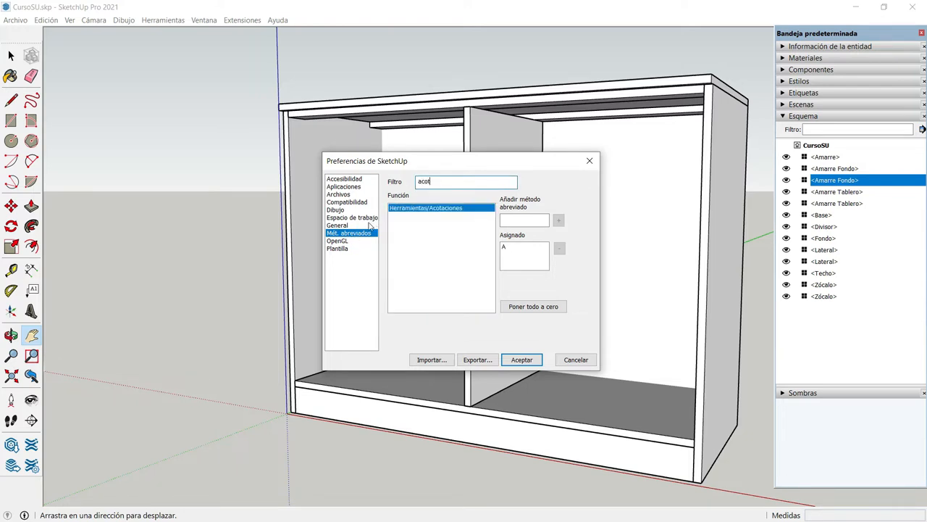
pyautogui.write('a')
# Assign the shortcut A to Herramientas/Acotaciones, approve the reassignment and accept the preferences
pyautogui.click(512, 218)
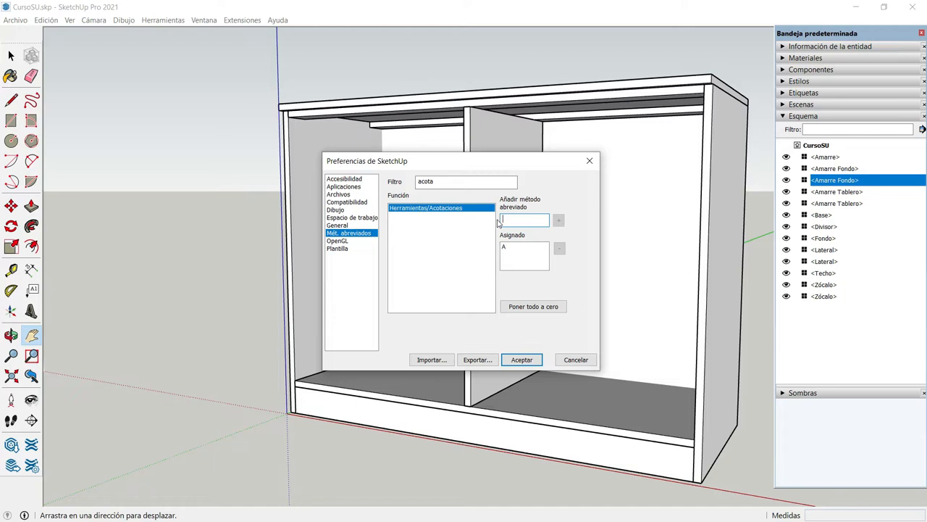
pyautogui.press('a')
pyautogui.click(558, 221)
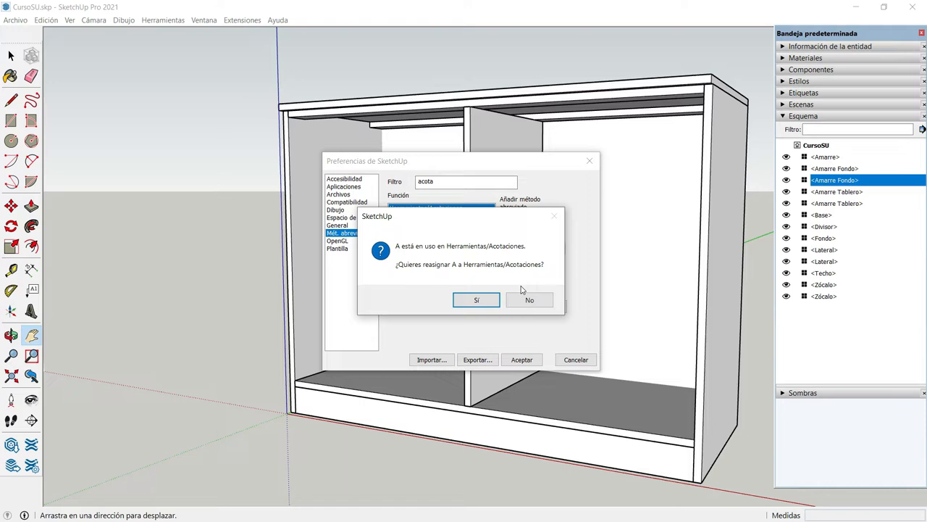
pyautogui.click(480, 300)
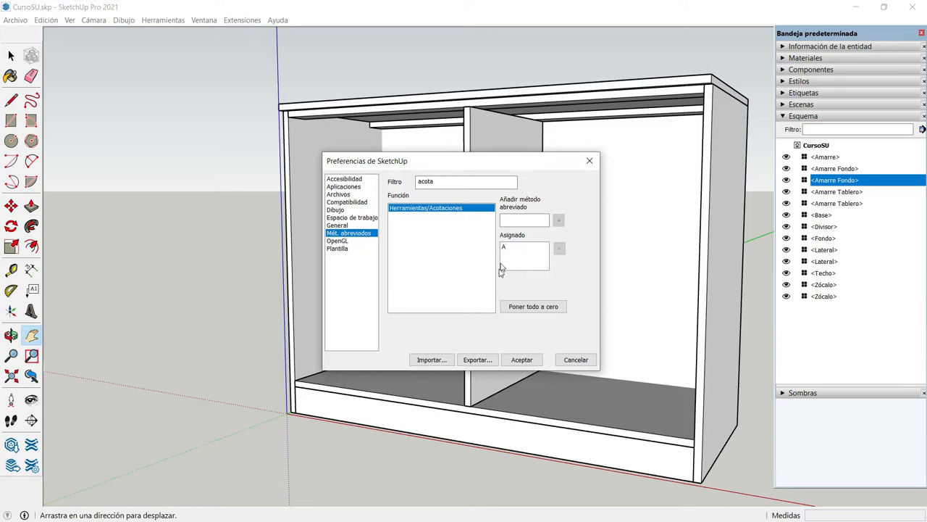
pyautogui.click(522, 360)
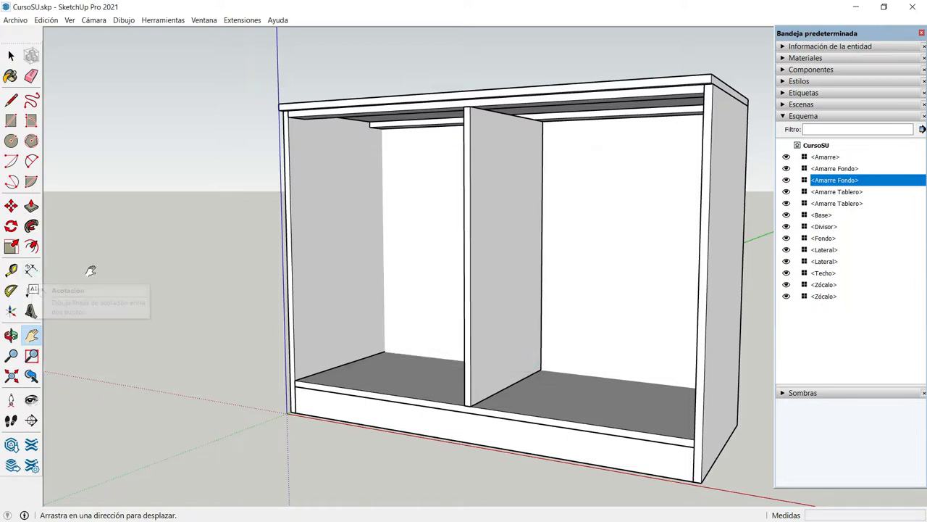
# Dimension the cabinet's interior height beside the left side panel, from the underside of the front top rail to the base's upper face
pyautogui.press('d')
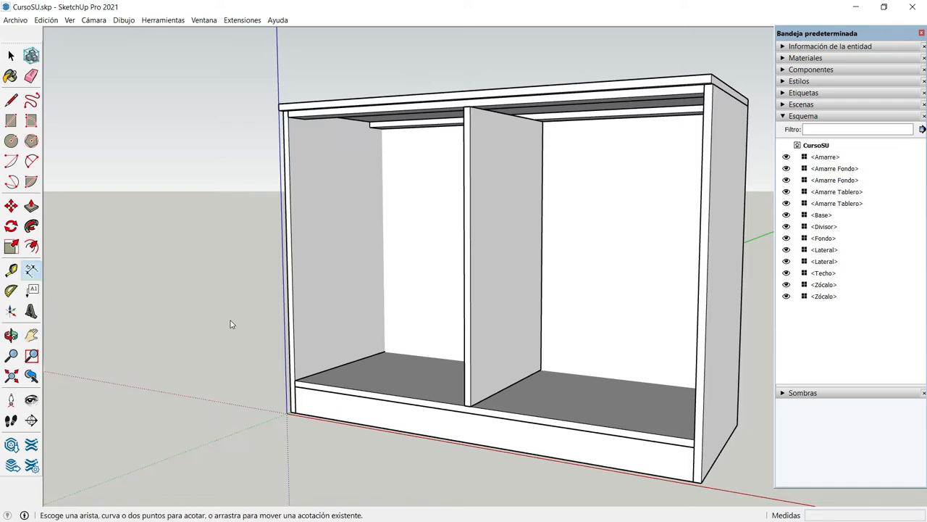
pyautogui.click(287, 117)
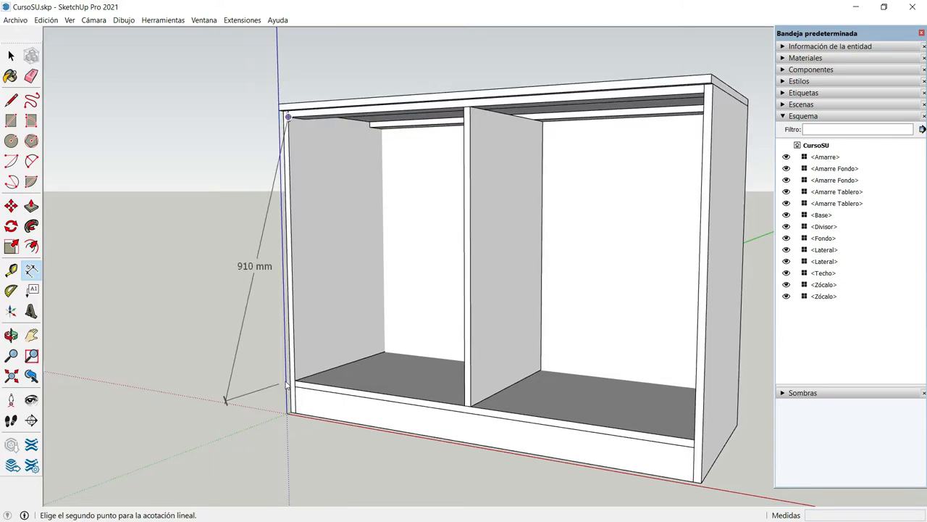
pyautogui.moveTo(278, 381); pyautogui.dragTo(186, 381)
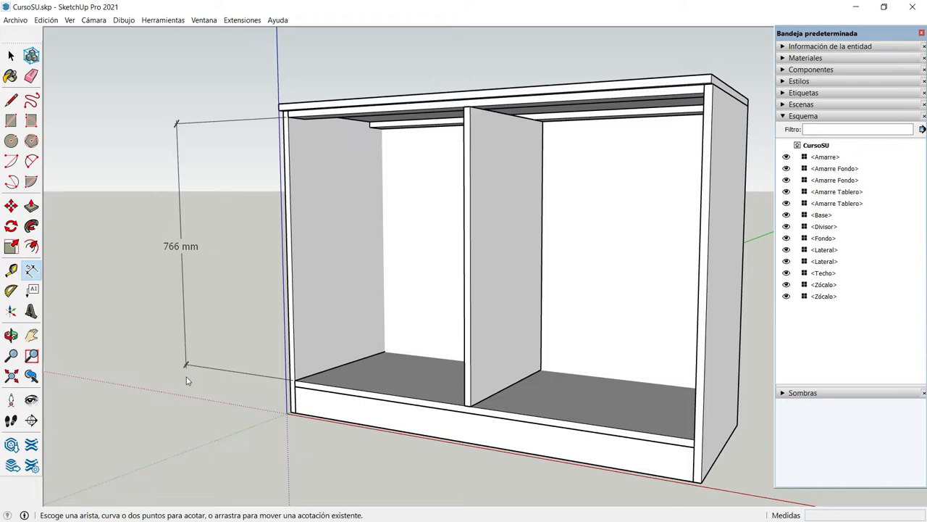
# Dimension the left compartment's interior width along the base's front edge, from side panel to divider, placing the dimension below the cabinet
pyautogui.click(296, 381)
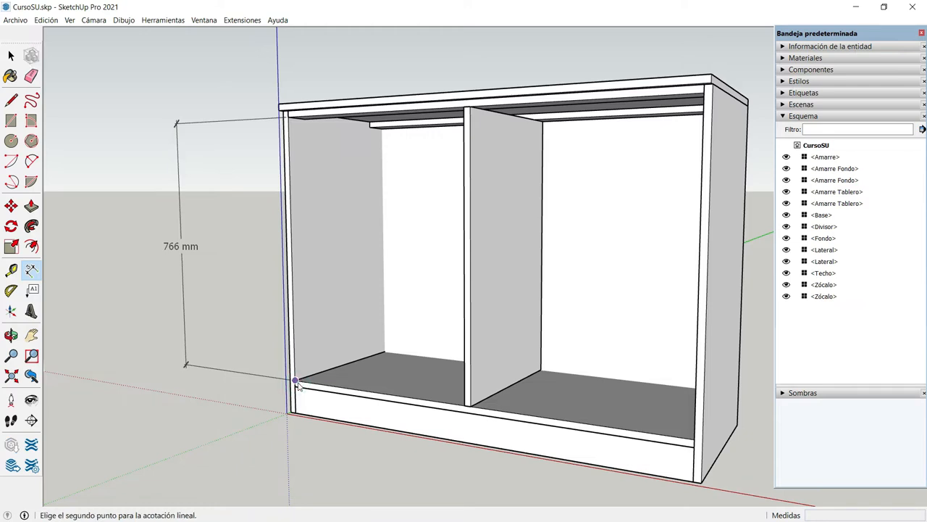
pyautogui.click(464, 405)
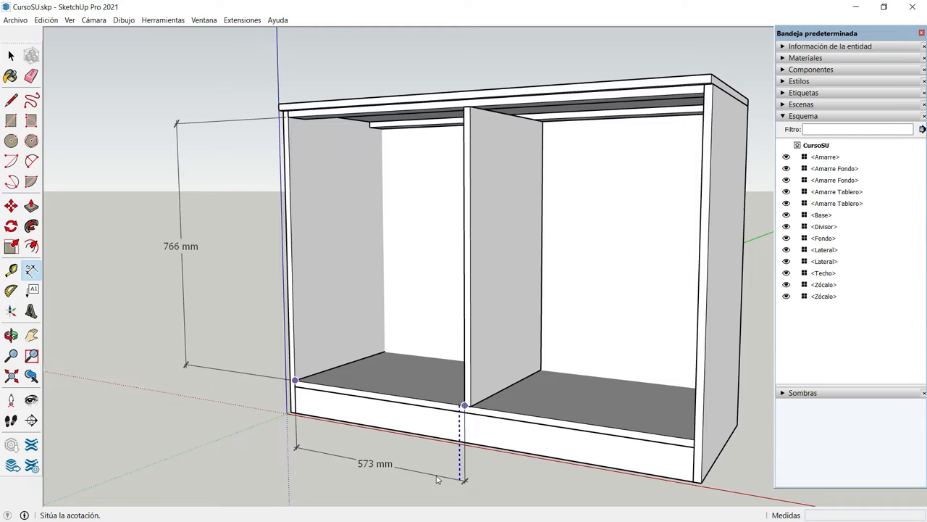
pyautogui.click(436, 480)
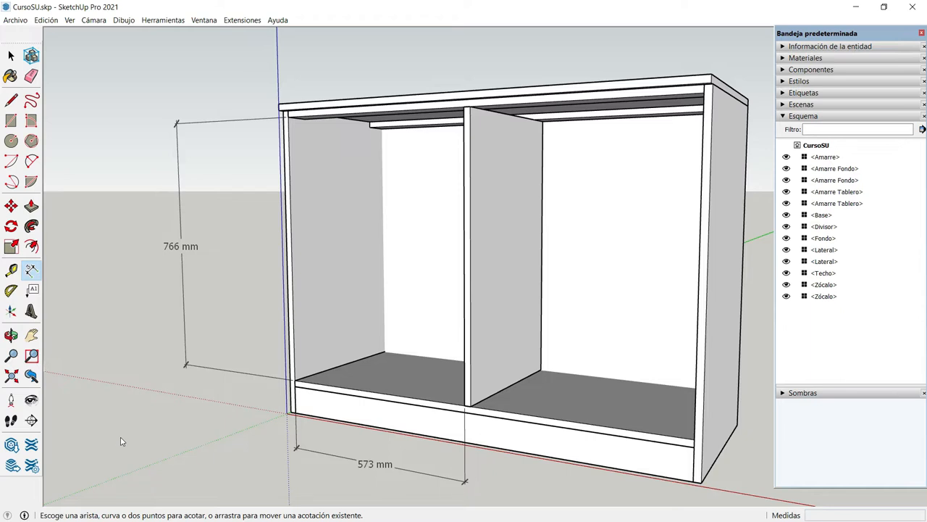
# Examine the dimensioned cabinet opening from the front, including the top rails and the underside of the top
pyautogui.press('o')
pyautogui.moveTo(120, 418); pyautogui.dragTo(268, 408)
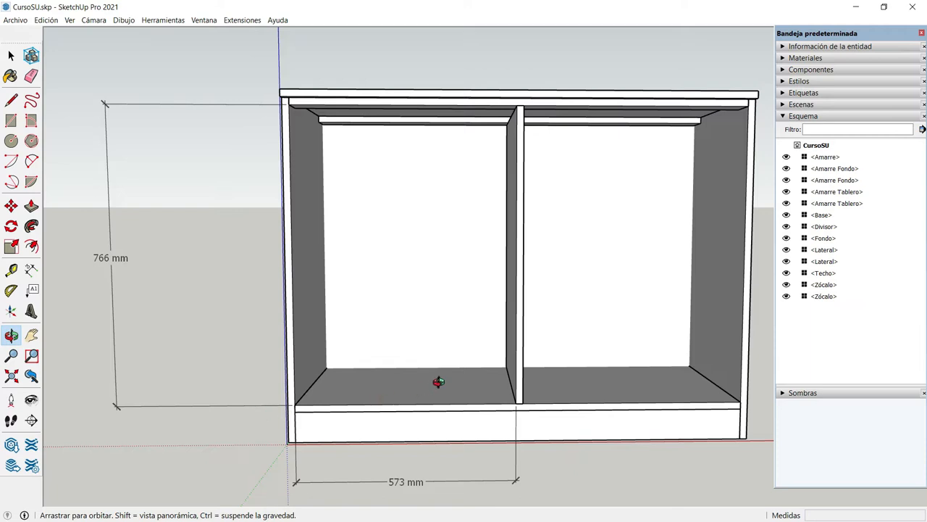
pyautogui.scroll(-2, 437, 381)
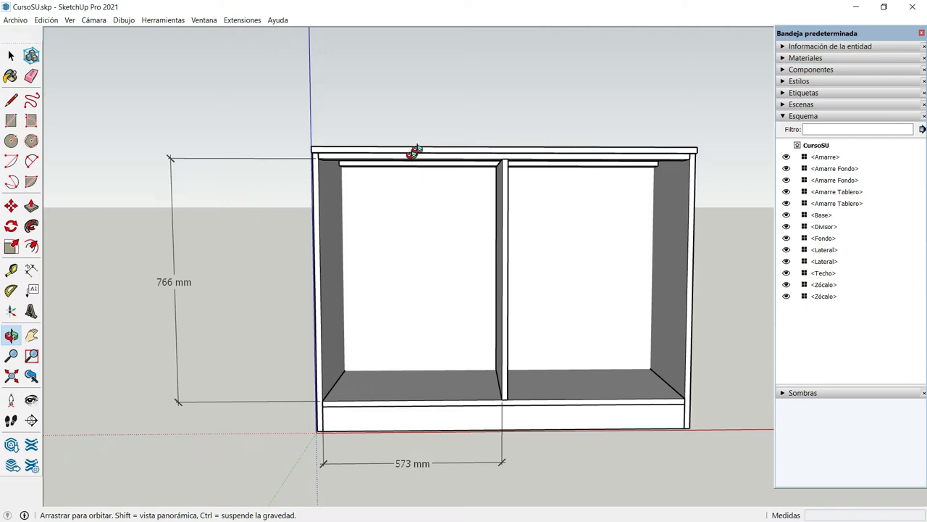
pyautogui.scroll(5, 420, 141)
pyautogui.scroll(-1, 398, 174)
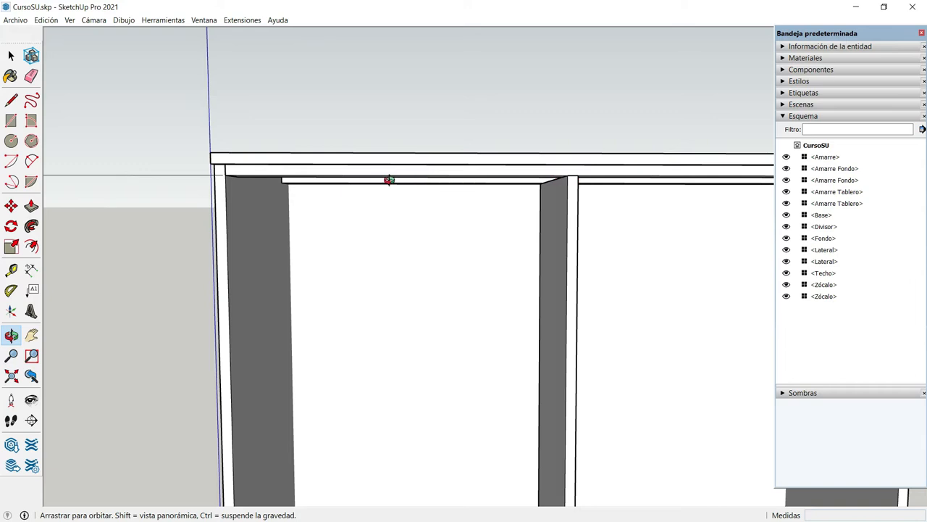
pyautogui.moveTo(389, 180); pyautogui.dragTo(377, 138)
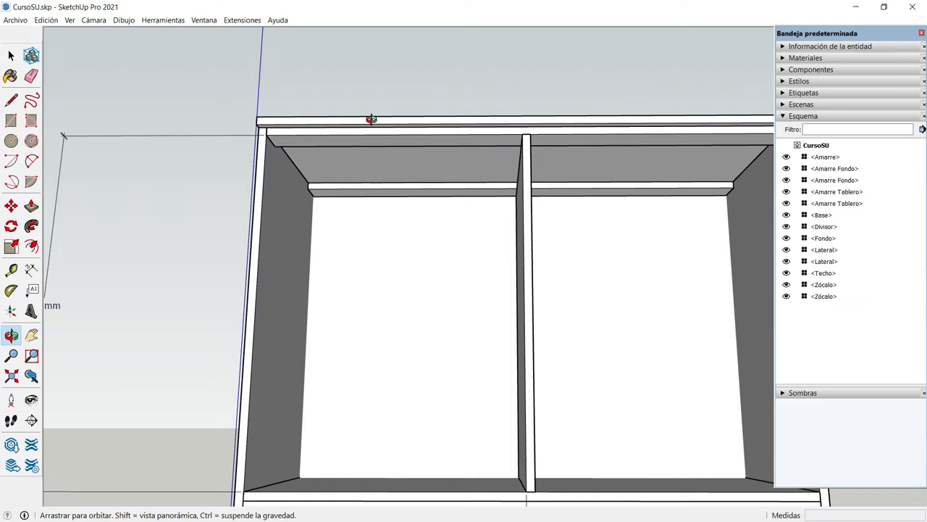
pyautogui.scroll(-5, 365, 141)
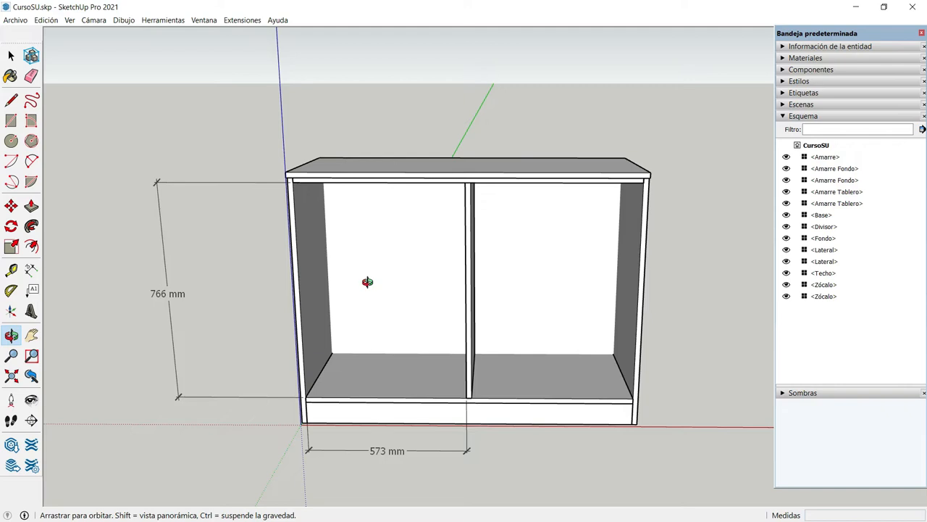
pyautogui.moveTo(381, 268); pyautogui.dragTo(378, 176)
pyautogui.press('space')
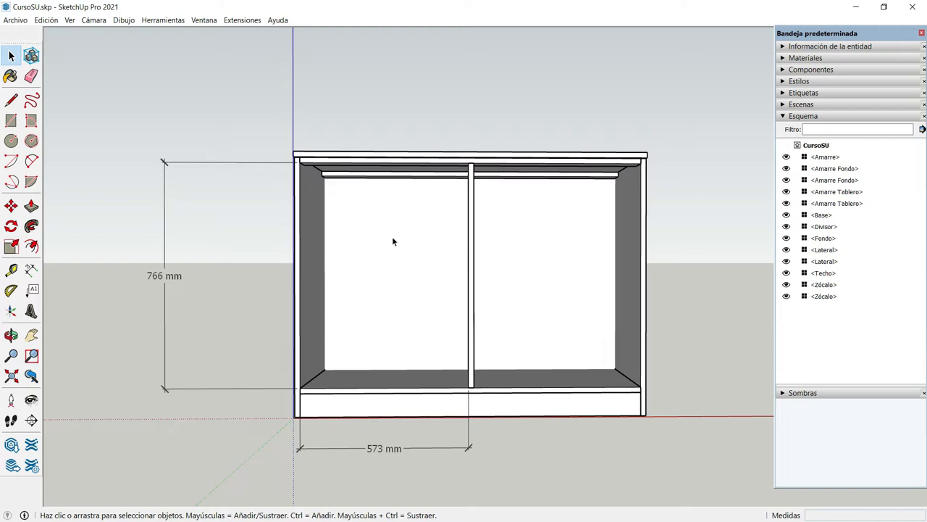
# Switch to the Excel workbook Cálculo de medidas.xlsm, set ALTURA INTERIOR to 766 mm and select the ALTURA CAJONES result cell
pyautogui.hotkey('alt', 'Tab')
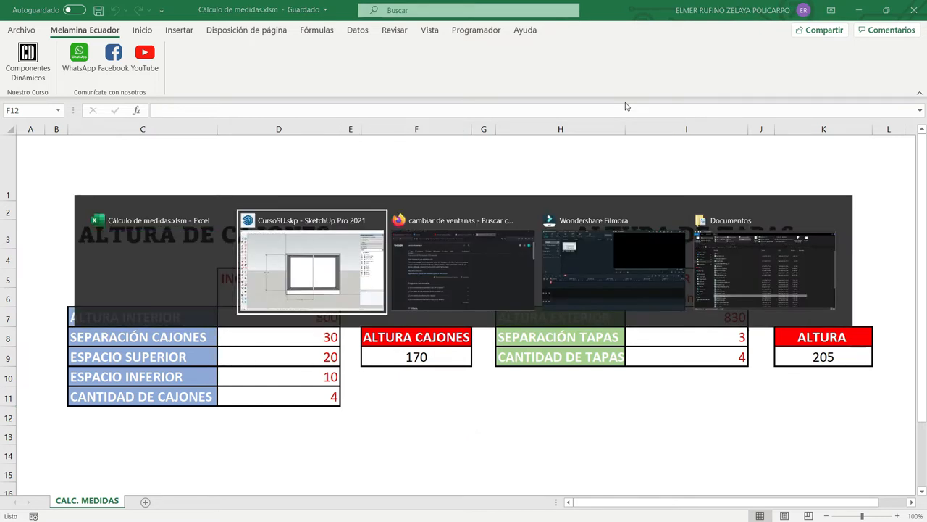
pyautogui.hotkey('alt', 'Tab')
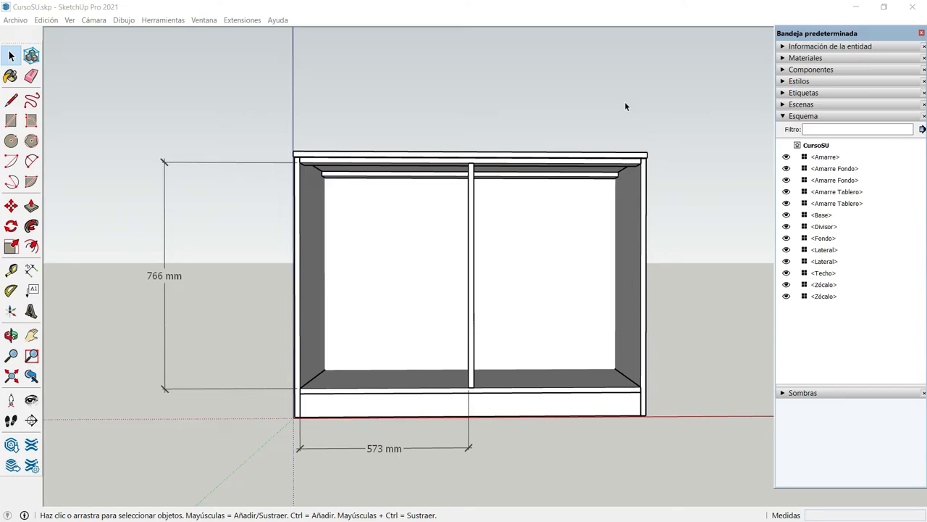
pyautogui.hotkey('alt', 'Tab')
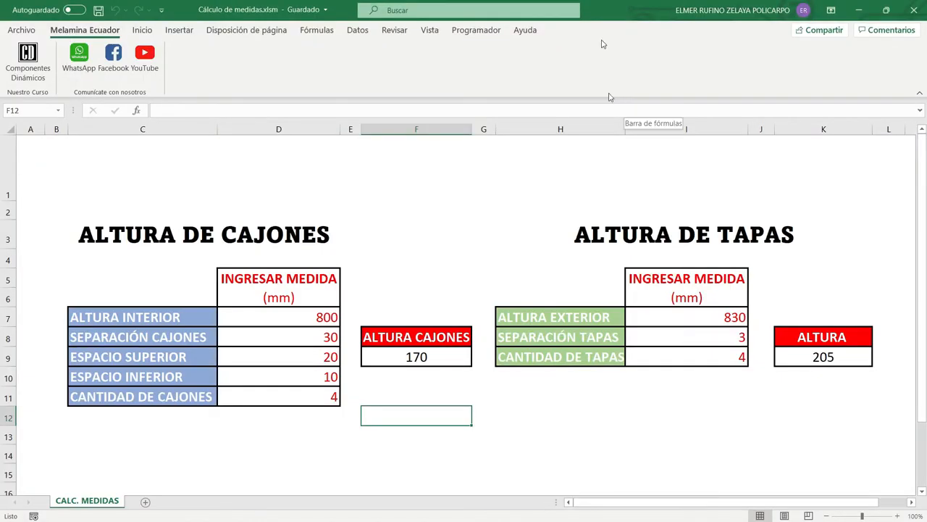
pyautogui.click(305, 317)
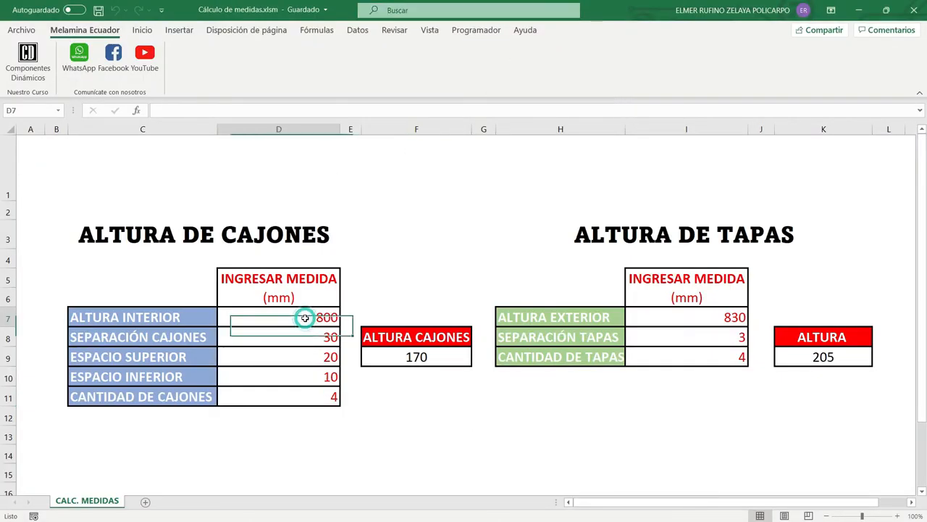
pyautogui.click(177, 110)
pyautogui.doubleClick(178, 110)
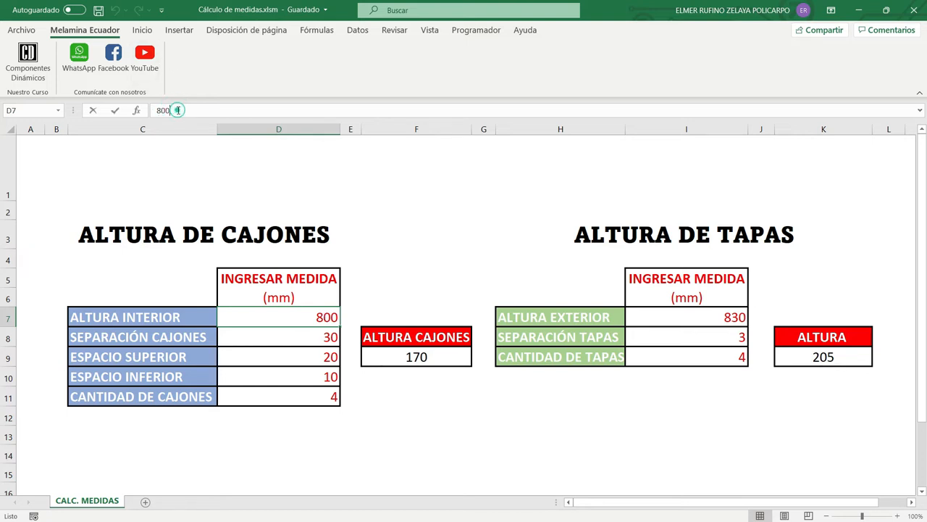
pyautogui.write('766')
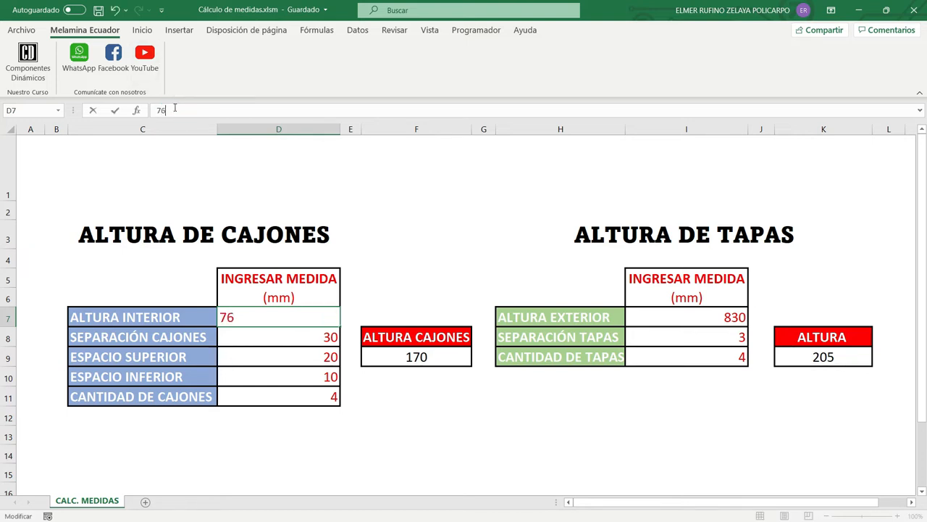
pyautogui.click(239, 339)
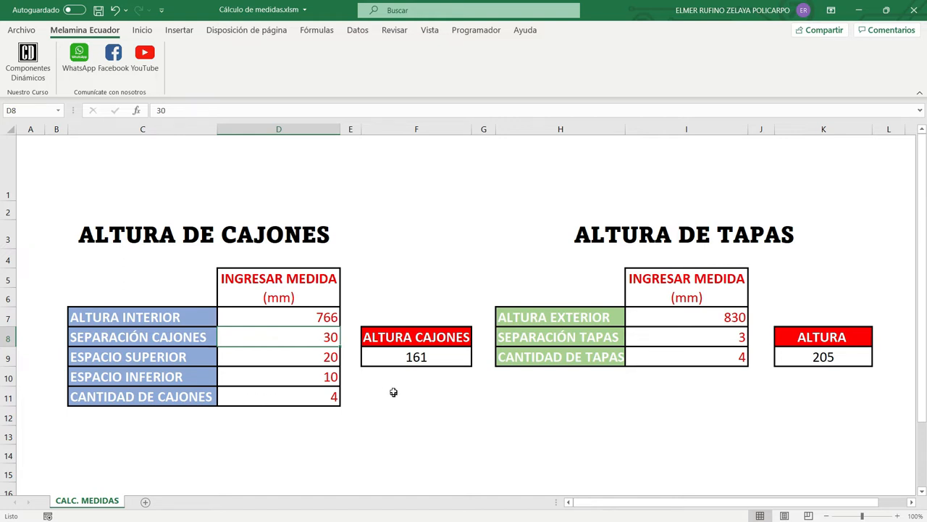
pyautogui.click(435, 357)
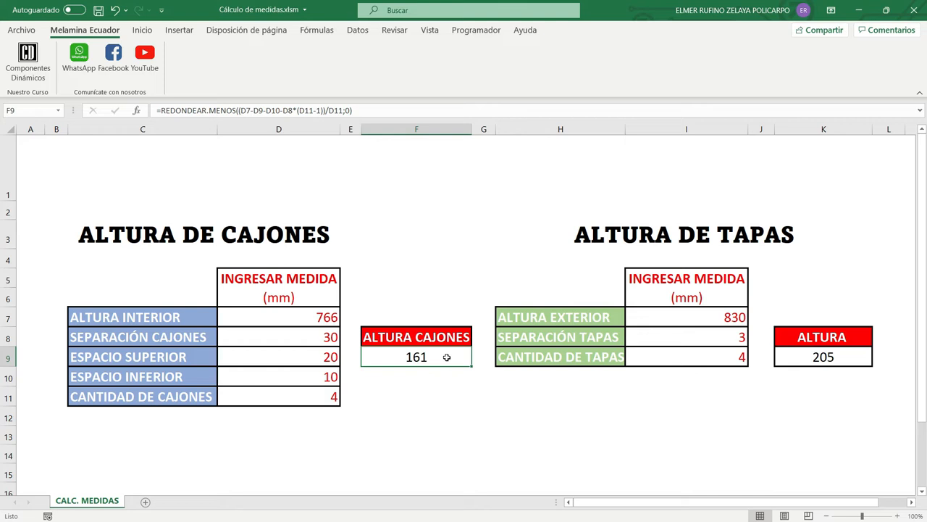
# Switch back to SketchUp and examine the cabinet's left compartment, base and divider from both sides
pyautogui.hotkey('alt', 'Tab')
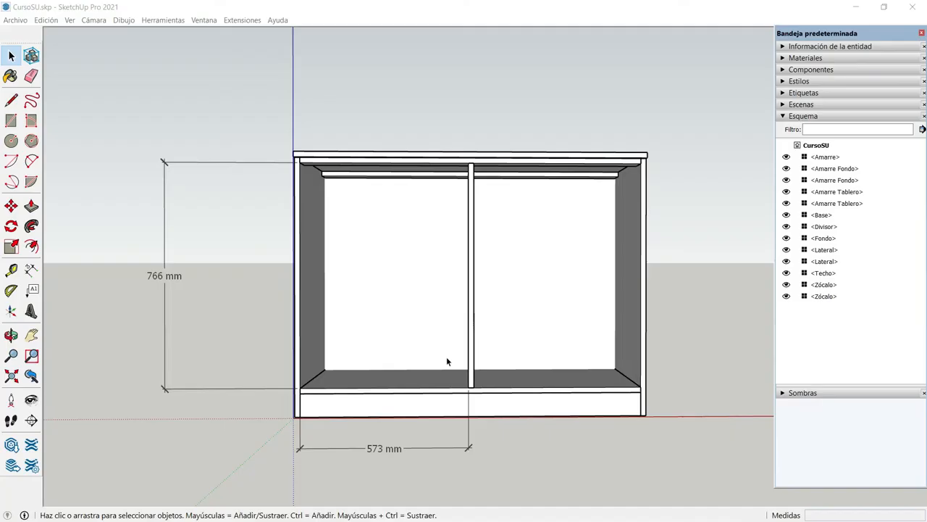
pyautogui.click(11, 335)
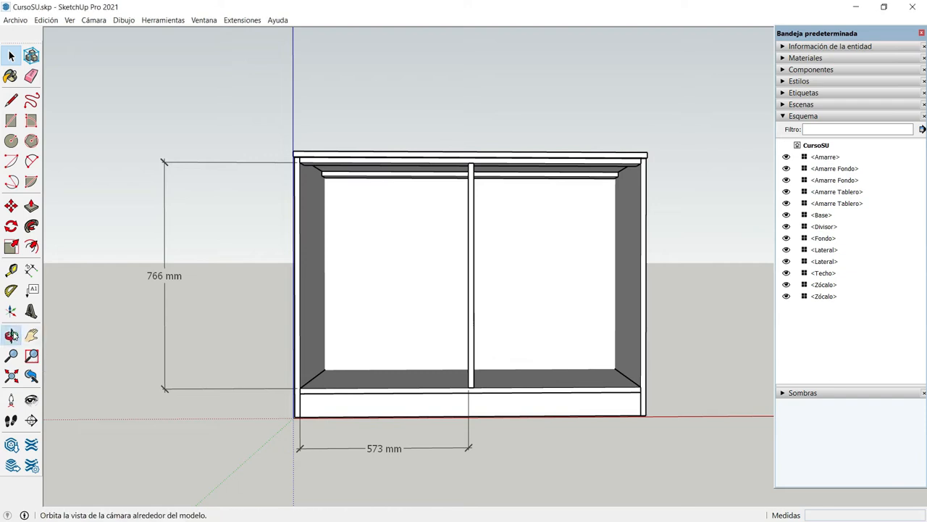
pyautogui.moveTo(399, 354); pyautogui.dragTo(351, 369)
pyautogui.scroll(2, 388, 341)
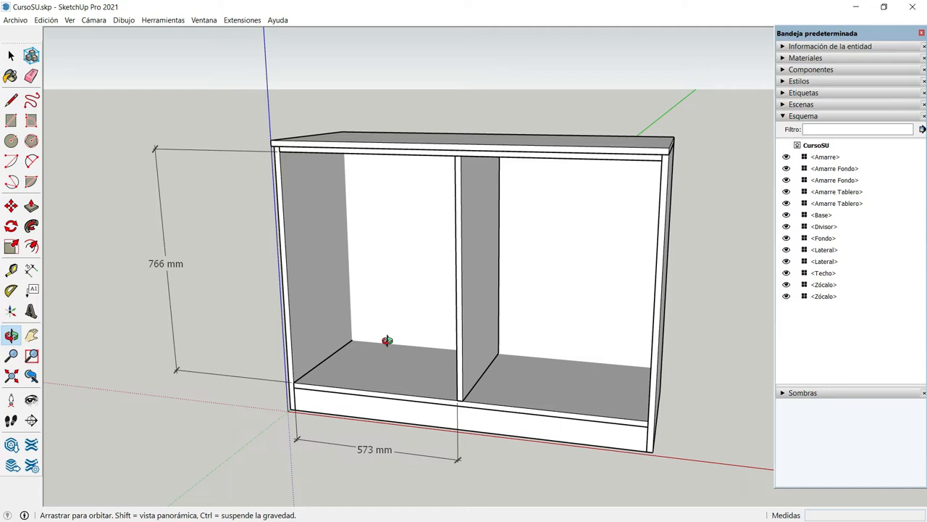
pyautogui.moveTo(384, 356); pyautogui.dragTo(344, 348)
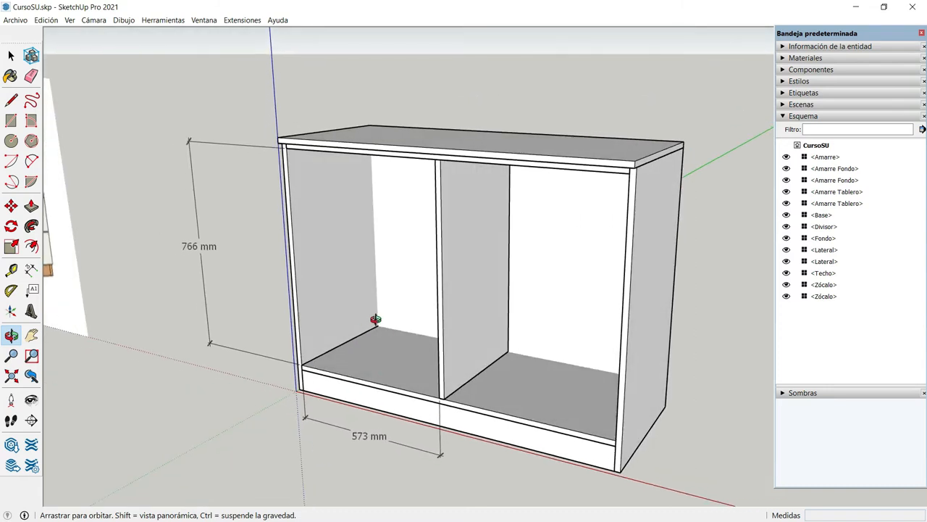
pyautogui.scroll(4, 375, 319)
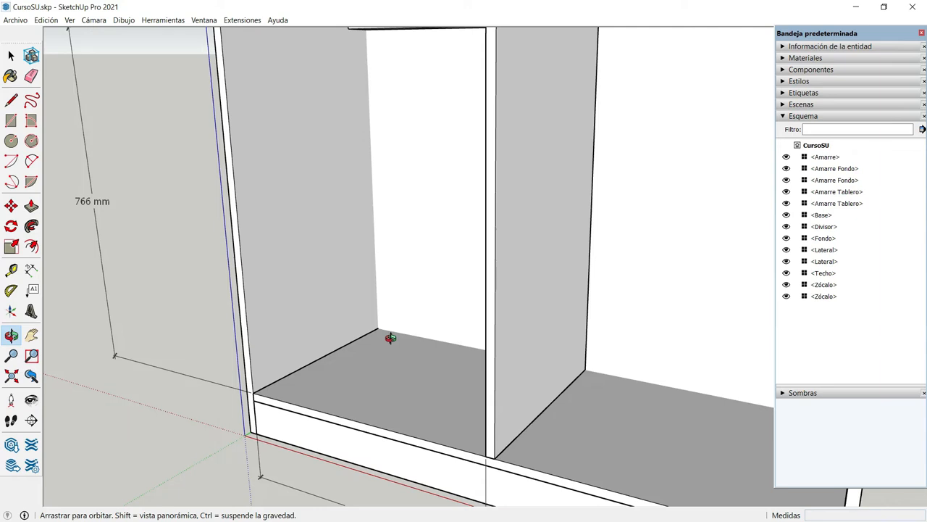
pyautogui.scroll(-3, 390, 337)
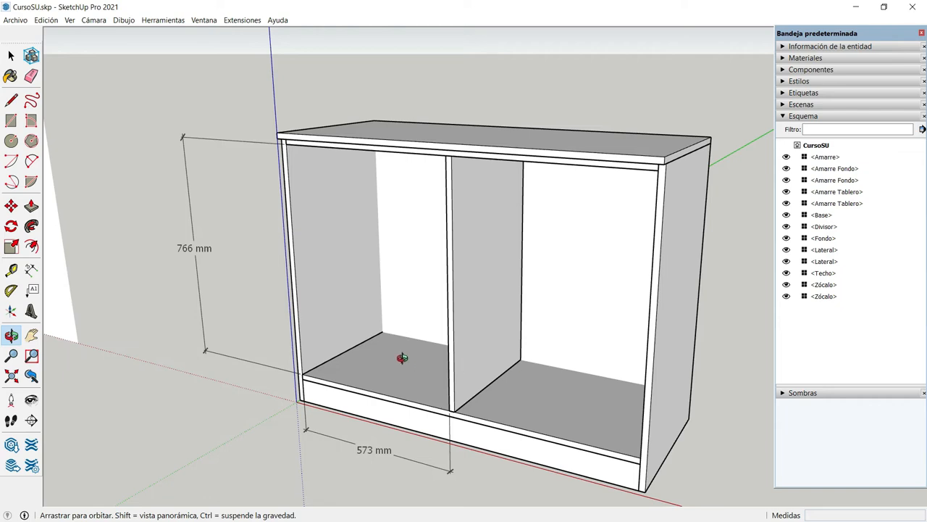
pyautogui.moveTo(402, 357); pyautogui.dragTo(573, 328)
pyautogui.scroll(-3, 600, 324)
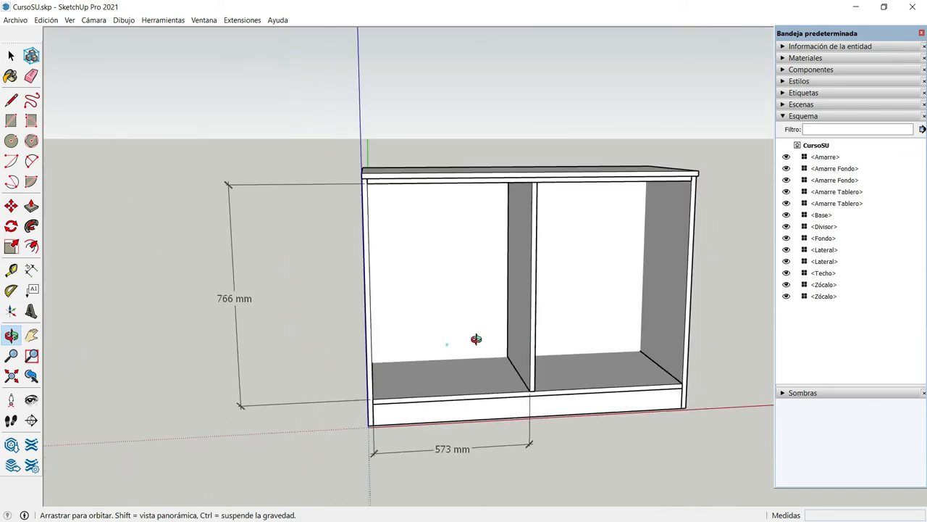
pyautogui.moveTo(475, 339); pyautogui.dragTo(528, 336)
pyautogui.scroll(4, 528, 338)
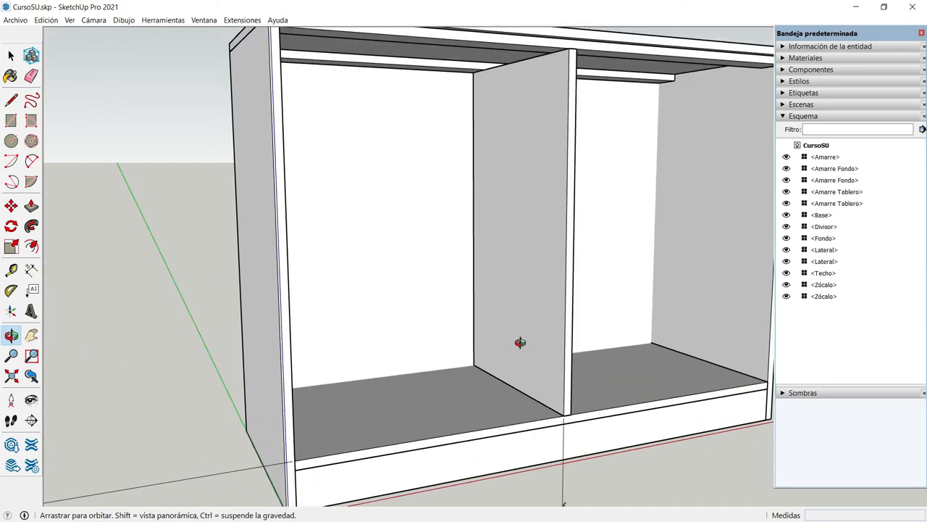
# Measure the divider's depth from its back edge to its front edge with the Tape Measure
pyautogui.click(17, 271)
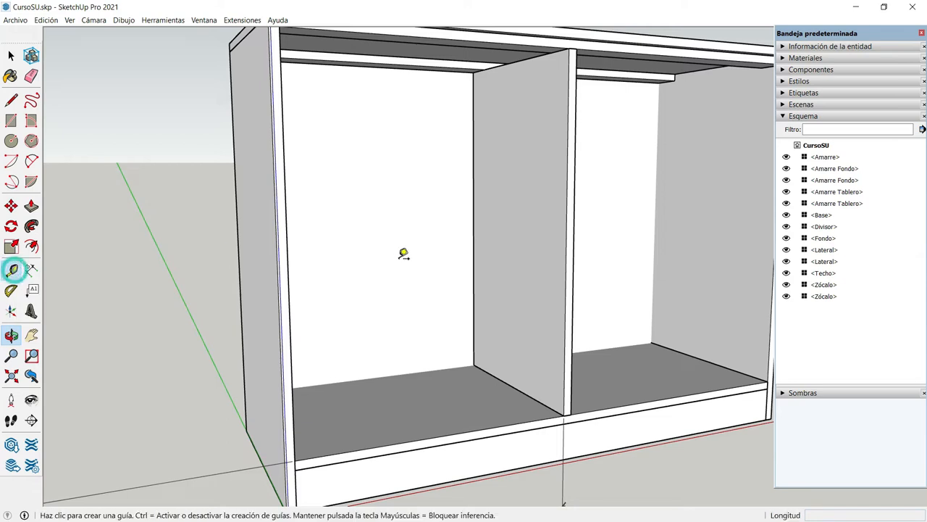
pyautogui.click(473, 255)
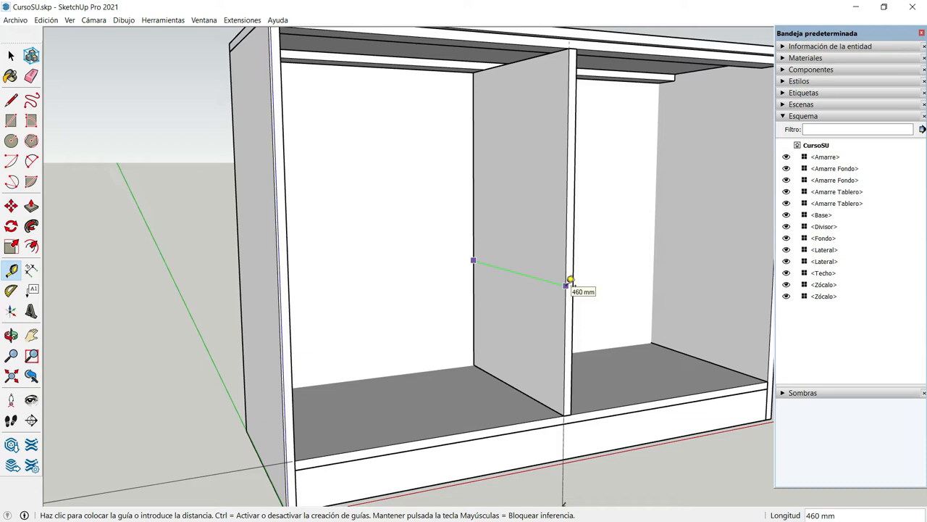
pyautogui.scroll(-6, 571, 280)
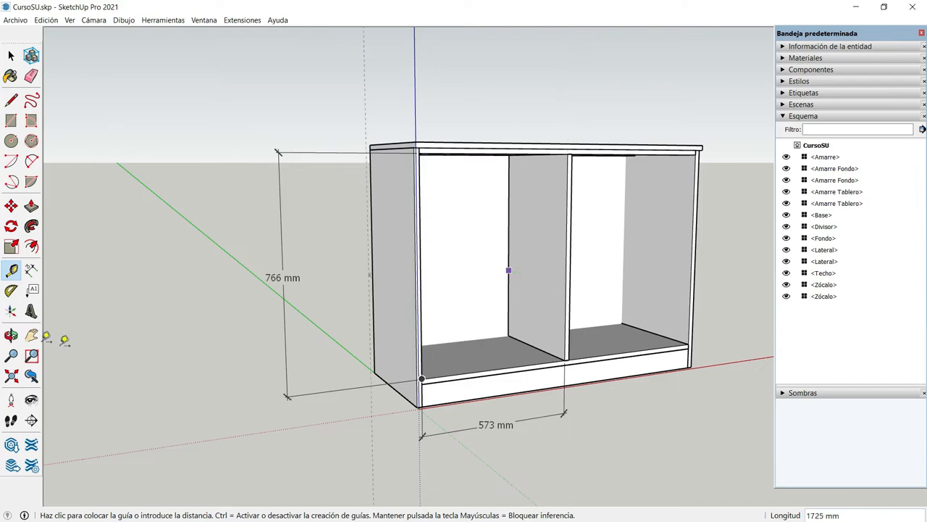
# Draw an 18 × 400 mm rectangle on the ground beside the cabinet, starting on the red axis and running back along green
pyautogui.click(11, 334)
pyautogui.moveTo(188, 360); pyautogui.dragTo(104, 328)
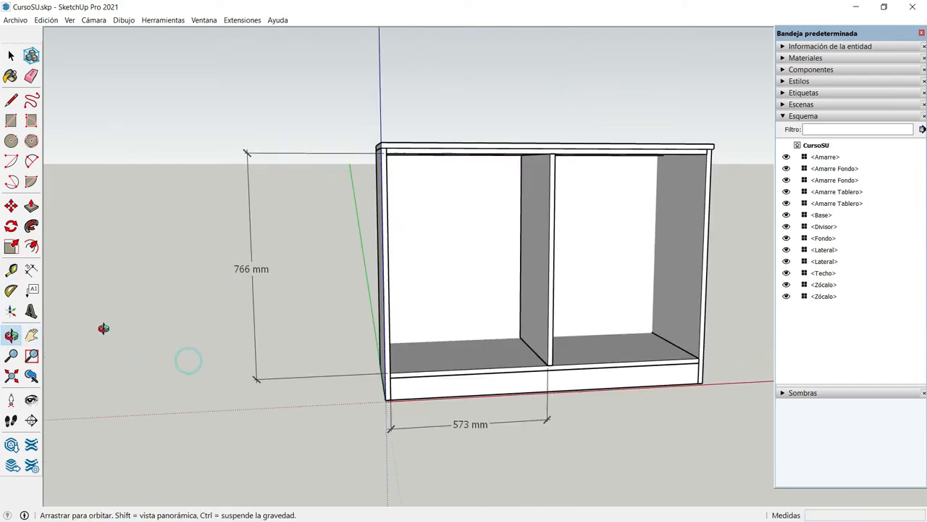
pyautogui.scroll(-2, 103, 328)
pyautogui.moveTo(613, 370); pyautogui.dragTo(380, 377)
pyautogui.scroll(3, 635, 330)
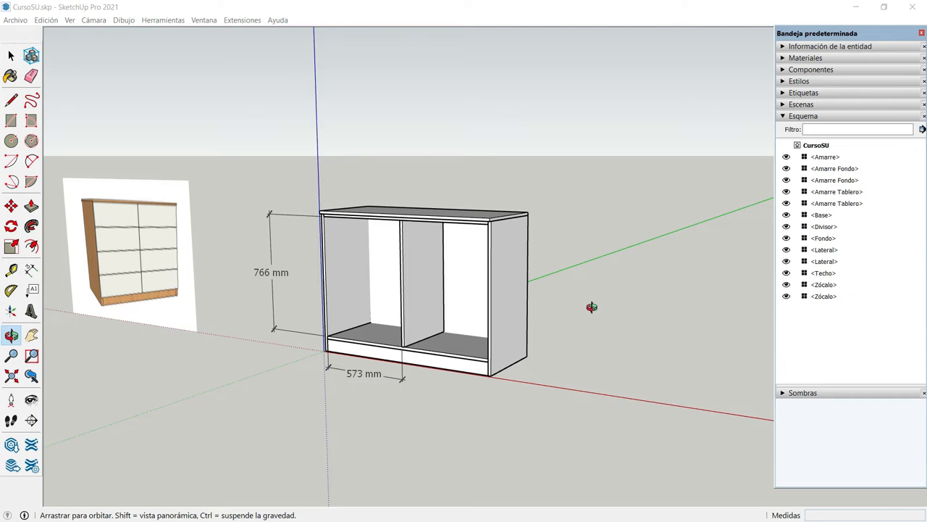
pyautogui.click(592, 307)
pyautogui.press('r')
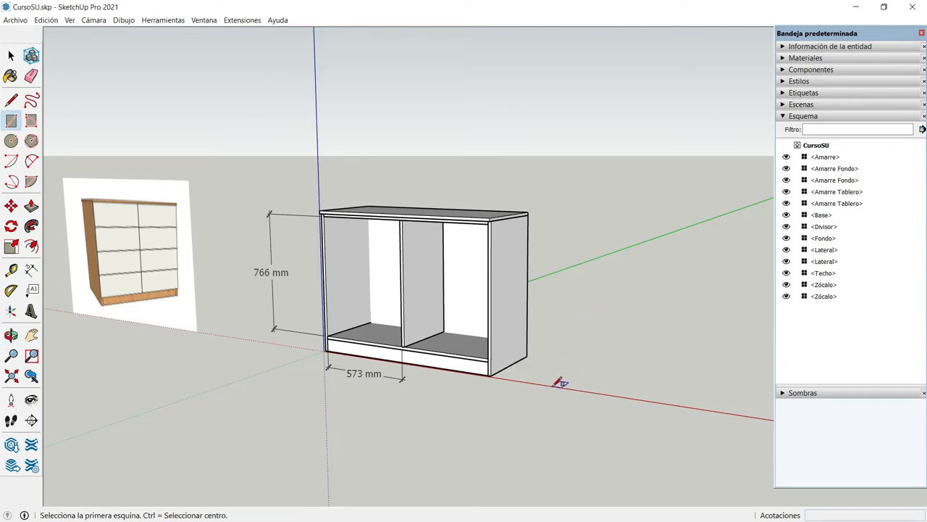
pyautogui.scroll(5, 560, 382)
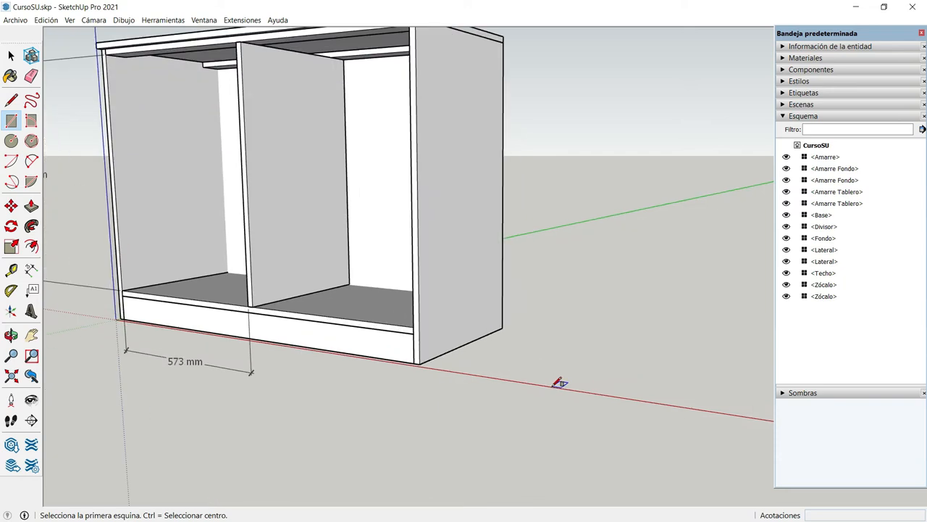
pyautogui.click(554, 386)
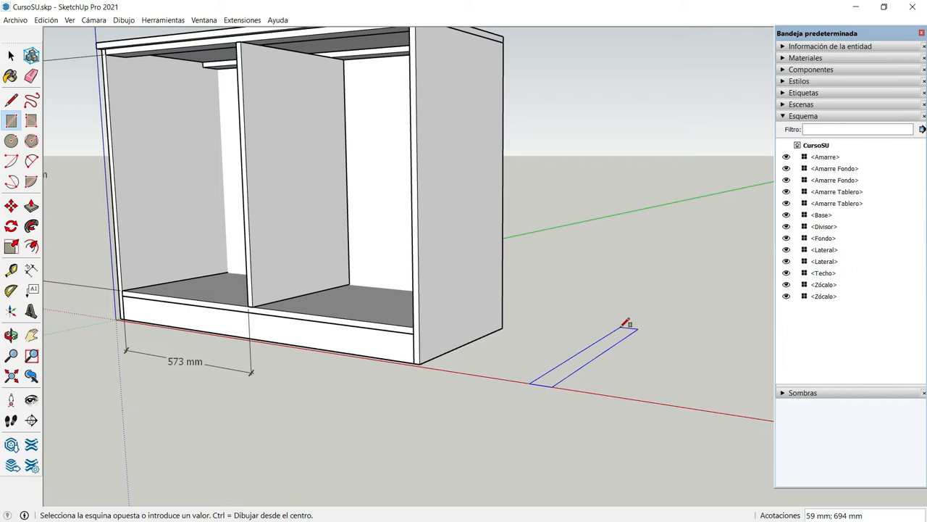
pyautogui.write('18;400')
pyautogui.press('Return')
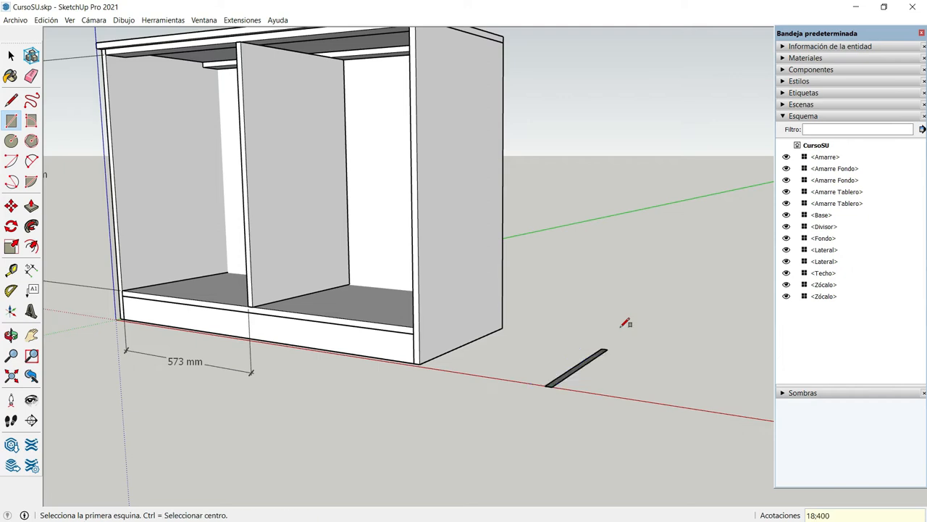
# Push/Pull the narrow rectangle upward 161 mm to form a drawer side panel
pyautogui.scroll(2, 586, 359)
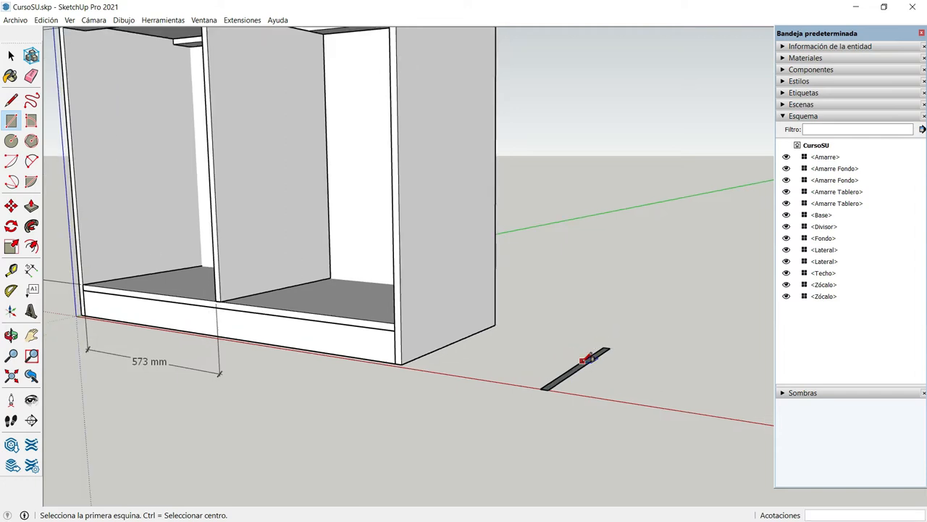
pyautogui.scroll(1, 585, 358)
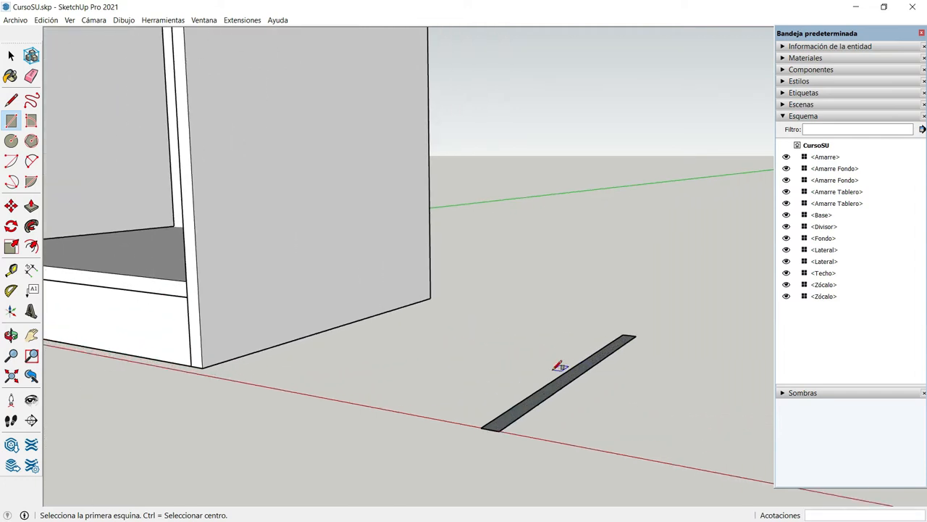
pyautogui.press('p')
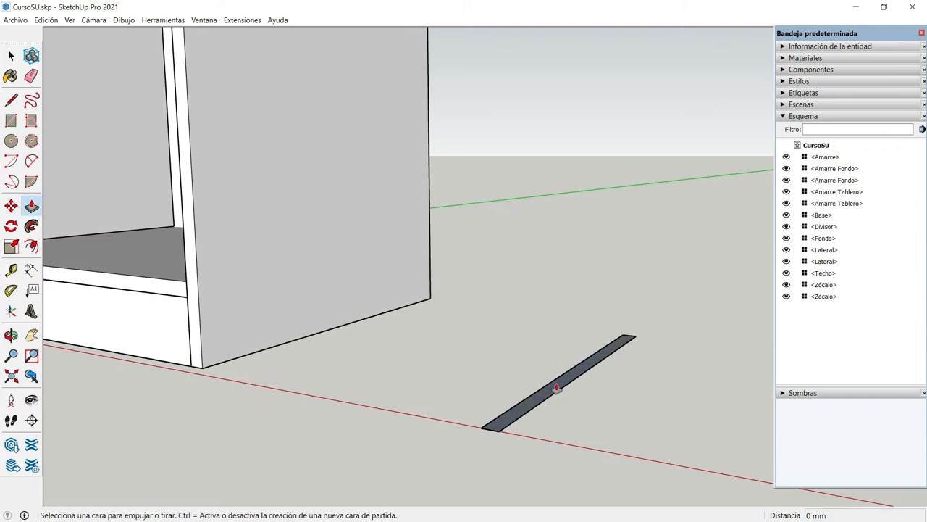
pyautogui.click(556, 384)
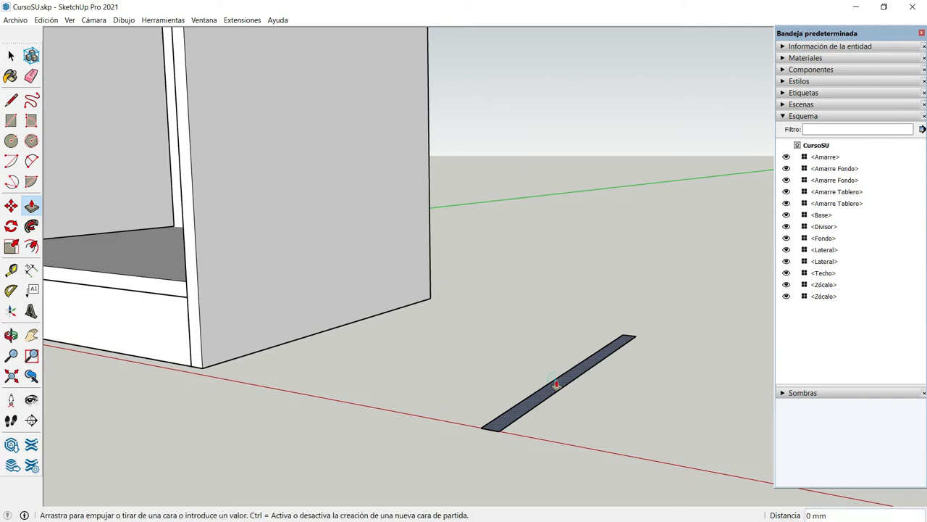
pyautogui.write('1')
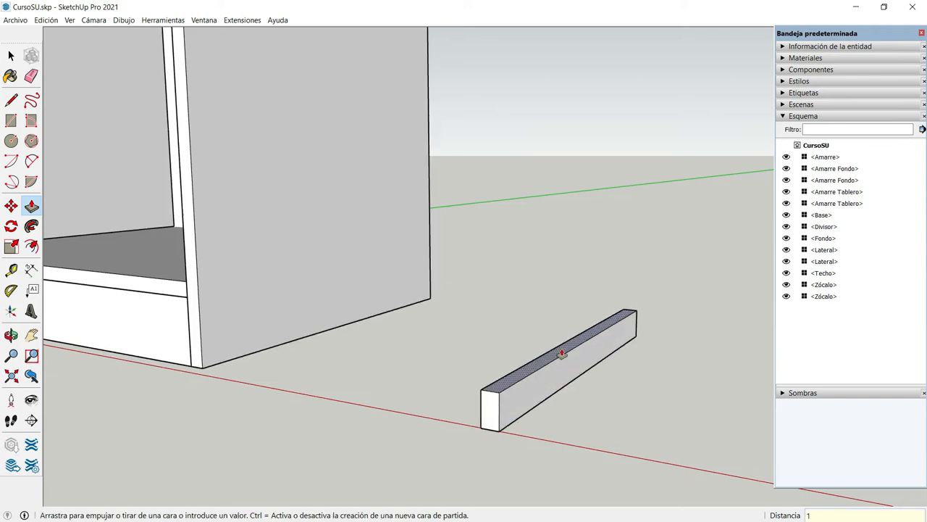
pyautogui.write('61')
pyautogui.press('Return')
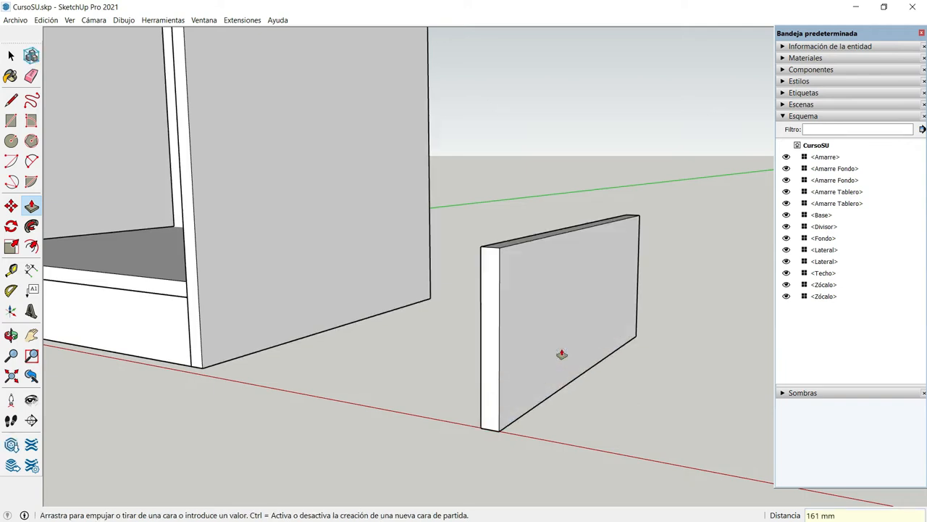
# Select the whole drawer side panel and make it a component with the definition name "lateral cajón"
pyautogui.scroll(-3, 561, 355)
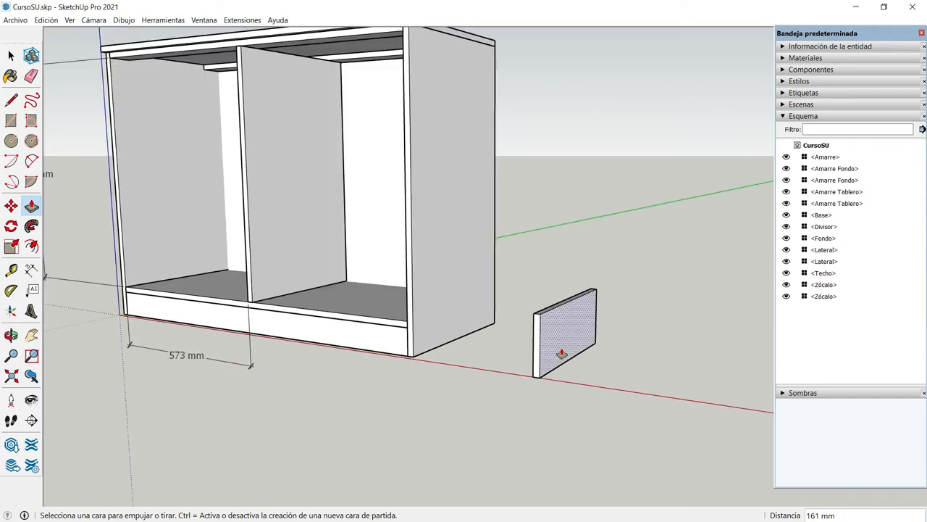
pyautogui.press('space')
pyautogui.doubleClick(562, 352)
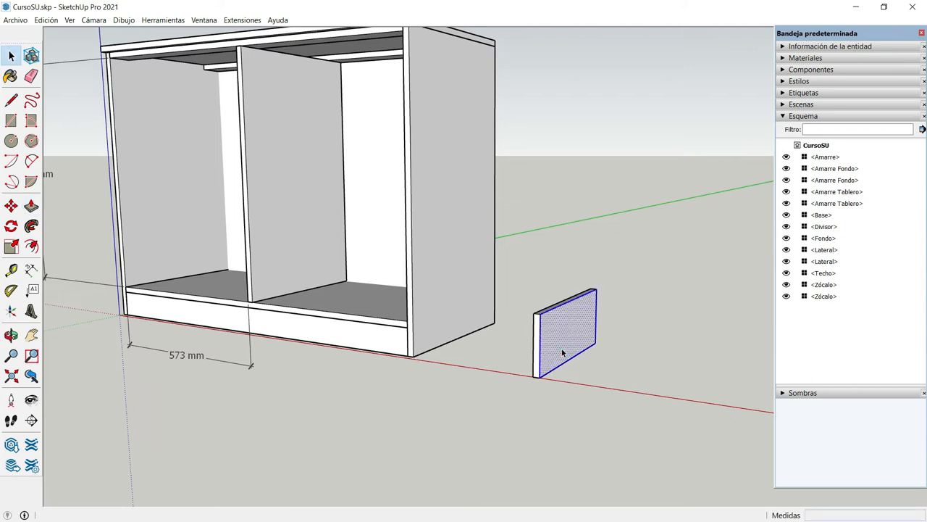
pyautogui.click(562, 353)
pyautogui.press('g')
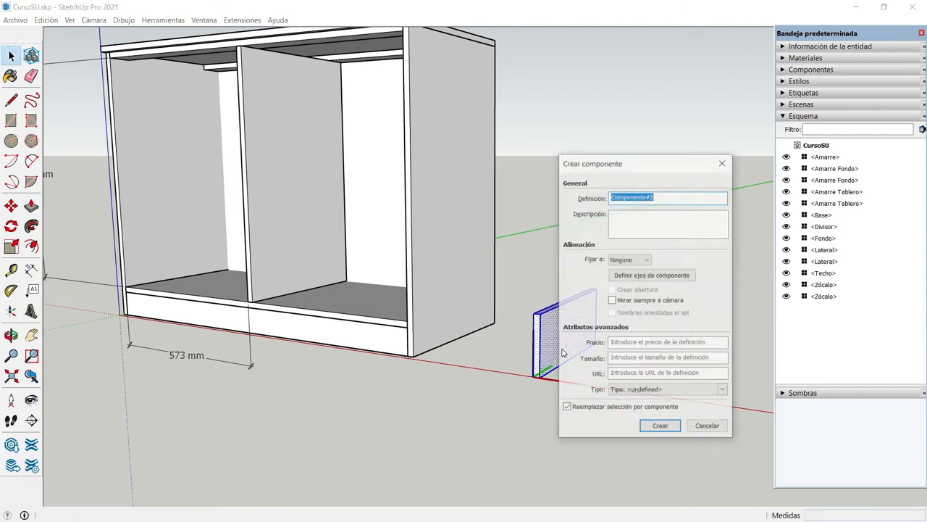
pyautogui.write('lateral')
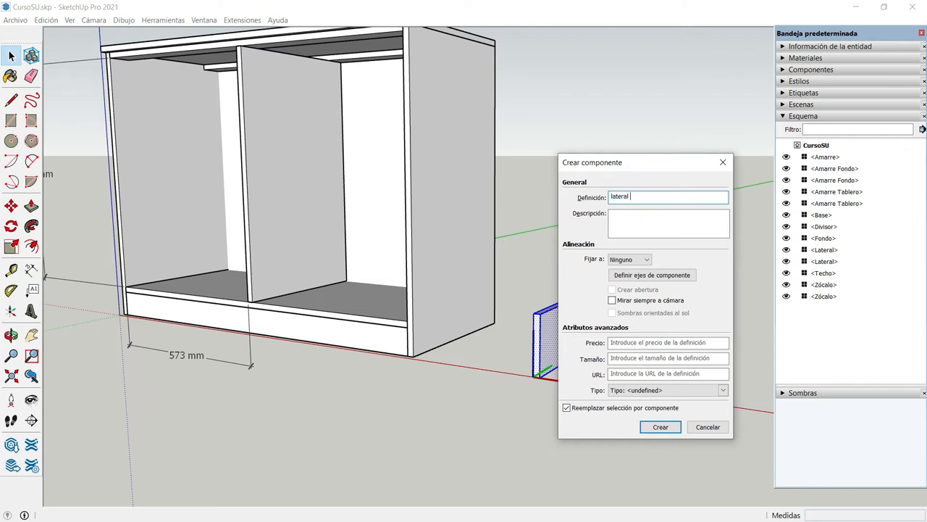
pyautogui.write(' cajón')
pyautogui.click(654, 428)
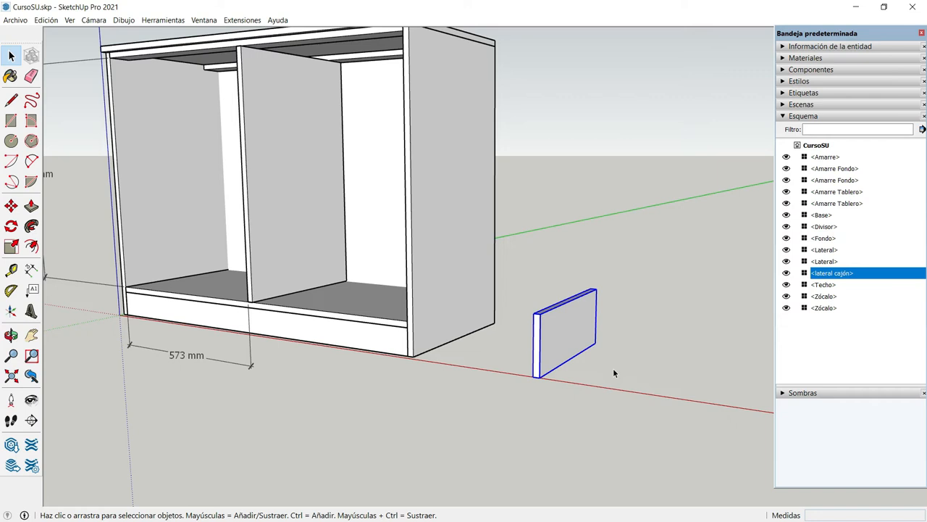
# Copy the lateral cajón panel about 278 mm along the red axis, away from the cabinet
pyautogui.press('m')
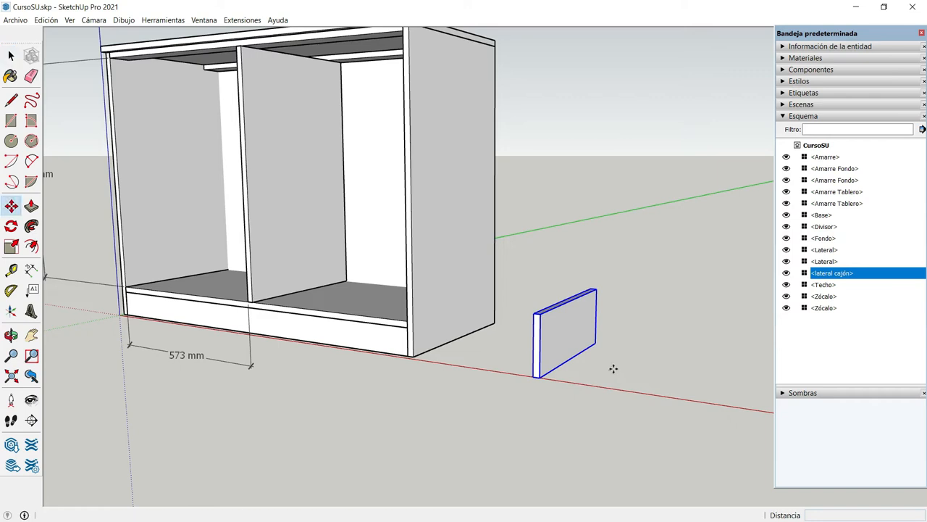
pyautogui.press('ctrl')
pyautogui.click(540, 377)
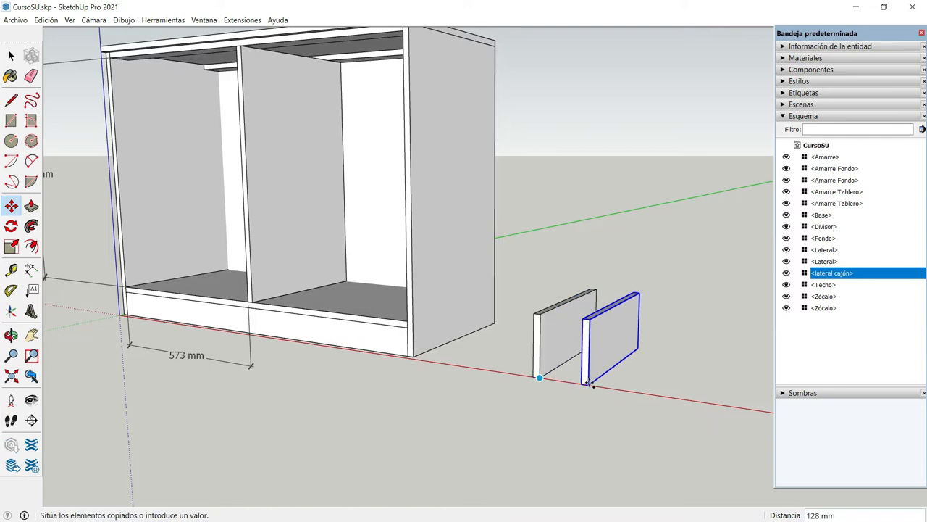
pyautogui.click(650, 396)
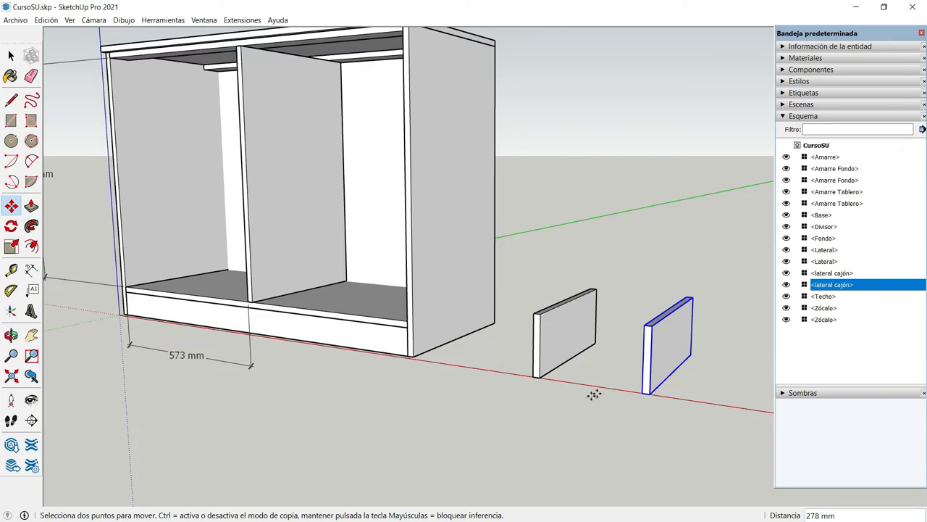
# Dimension the overall width between the outer front corners of the two drawer sides, placing the dimension in front of them
pyautogui.click(31, 268)
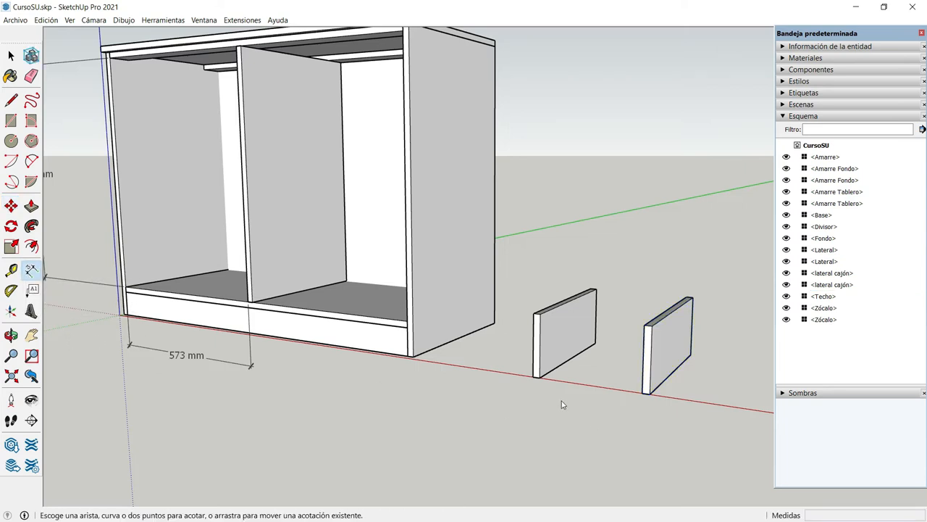
pyautogui.click(533, 376)
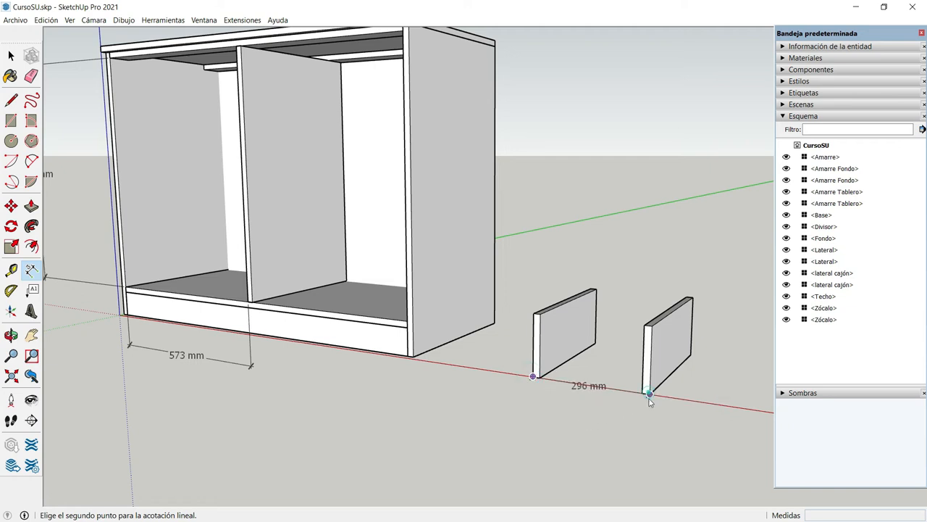
pyautogui.click(649, 395)
pyautogui.click(648, 429)
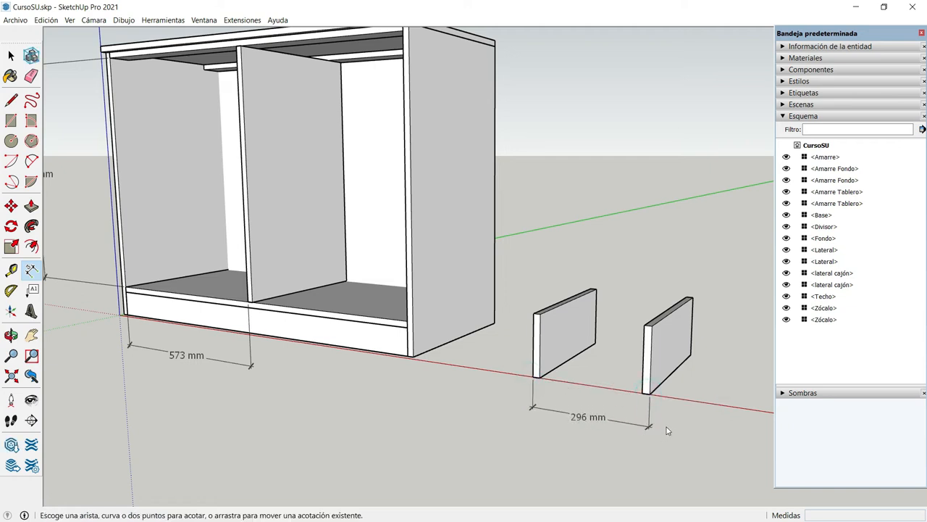
# Move the copied drawer side 251 mm farther along the red axis to give an overall drawer width of 547 mm
pyautogui.press('space')
pyautogui.click(668, 364)
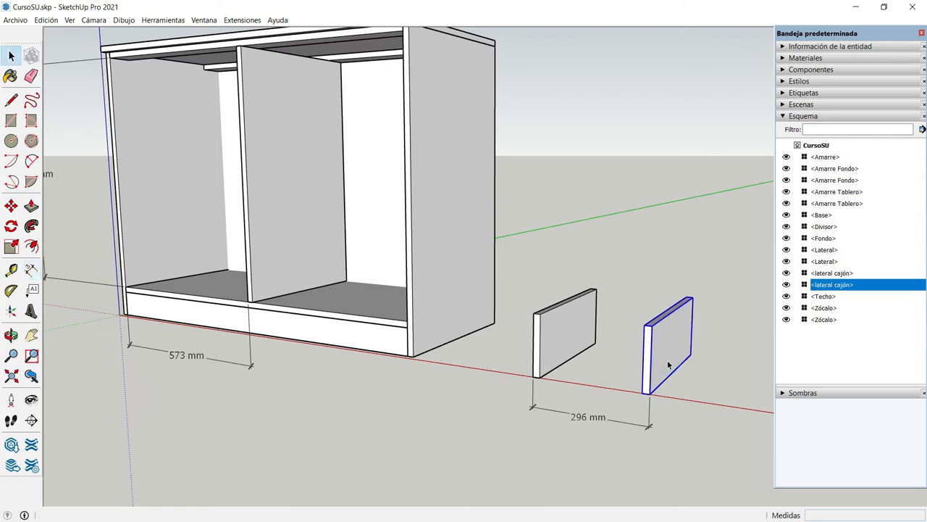
pyautogui.press('m')
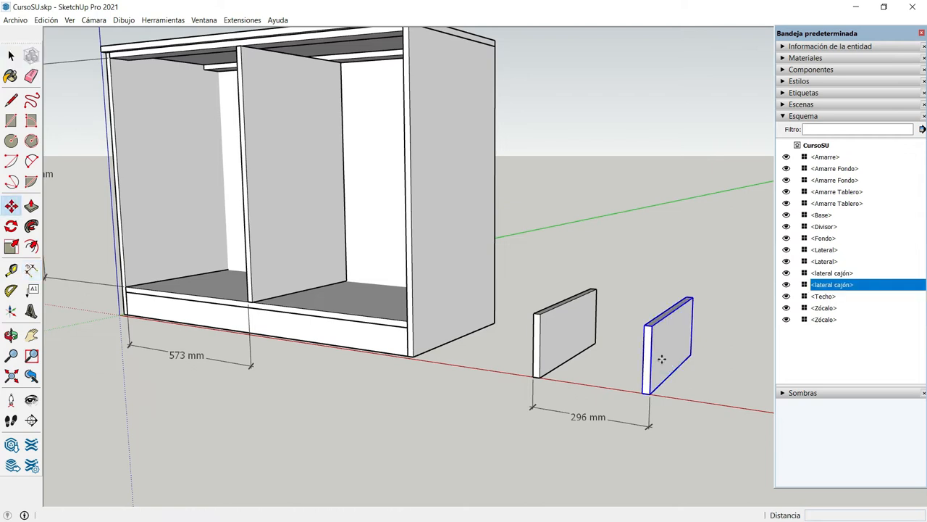
pyautogui.click(650, 393)
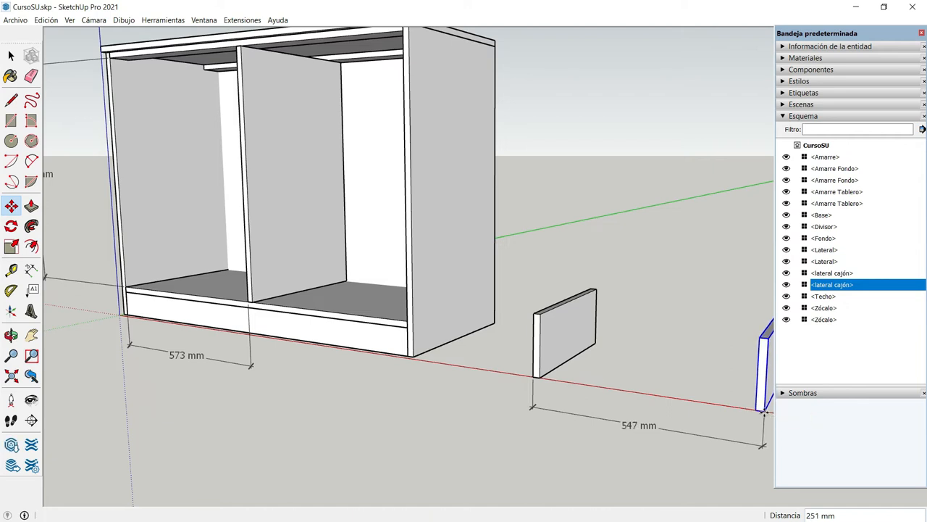
pyautogui.click(763, 411)
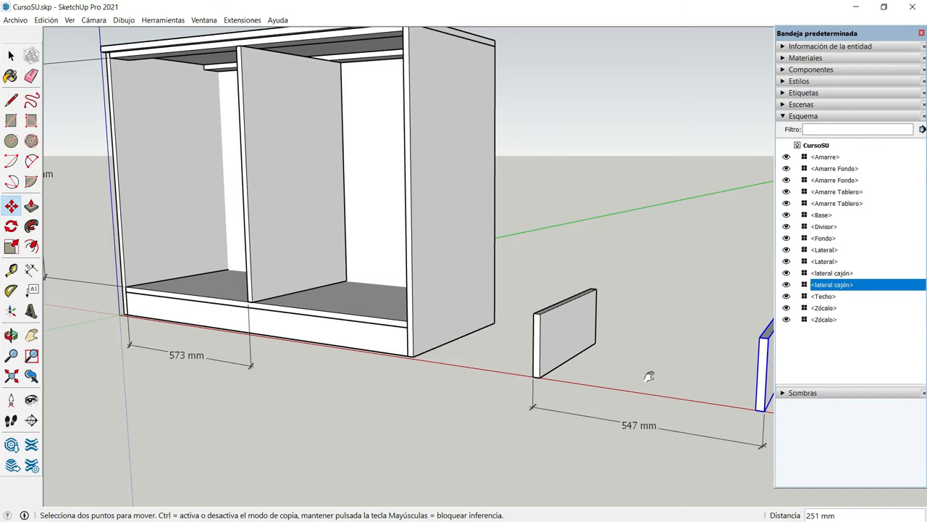
# Draw a 511 × 161 mm rectangle spanning the gap between the front ends of the two drawer sides
pyautogui.keyDown('shift'); pyautogui.moveTo(648, 375); pyautogui.dragTo(424, 331, button='middle'); pyautogui.keyUp('shift')
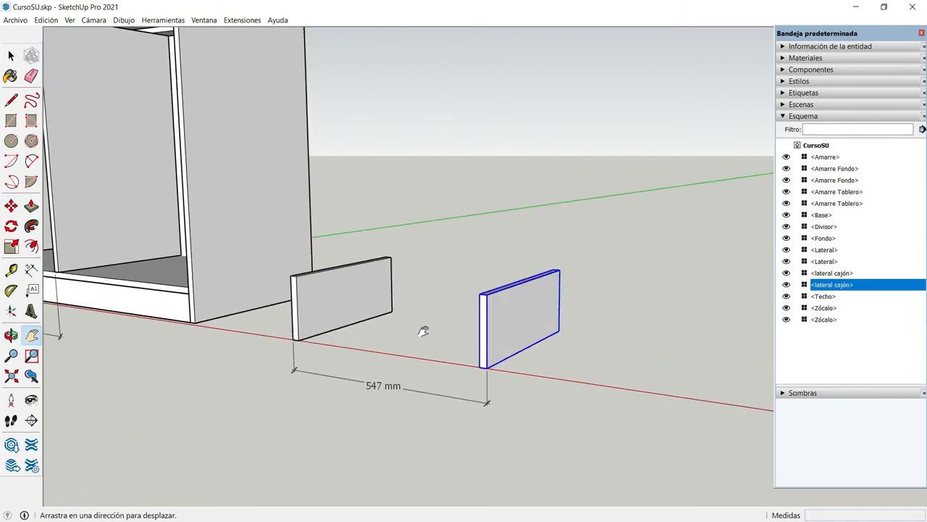
pyautogui.press('space')
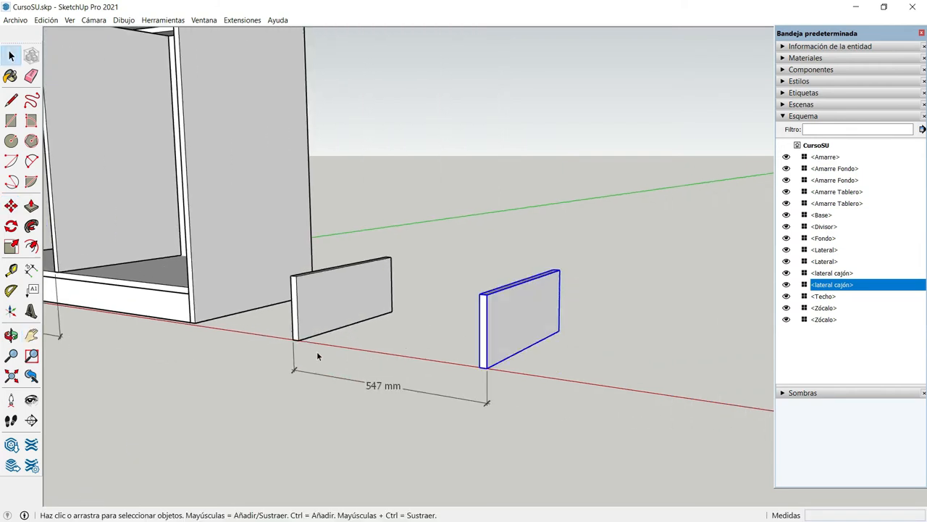
pyautogui.click(12, 335)
pyautogui.moveTo(271, 389); pyautogui.dragTo(317, 425)
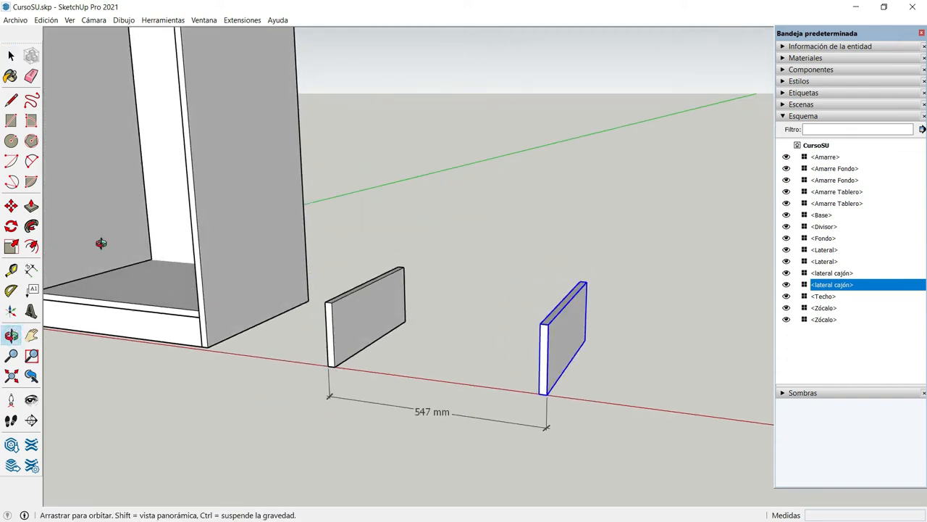
pyautogui.press('r')
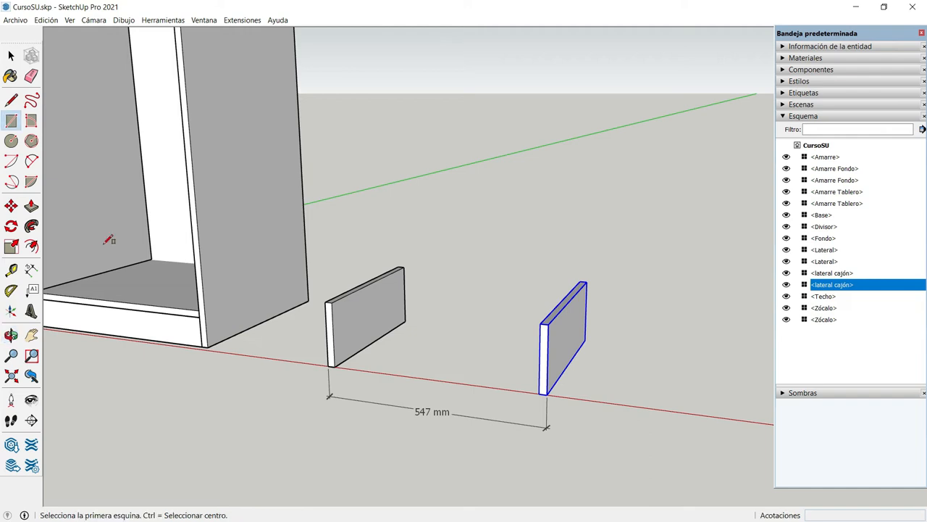
pyautogui.click(331, 300)
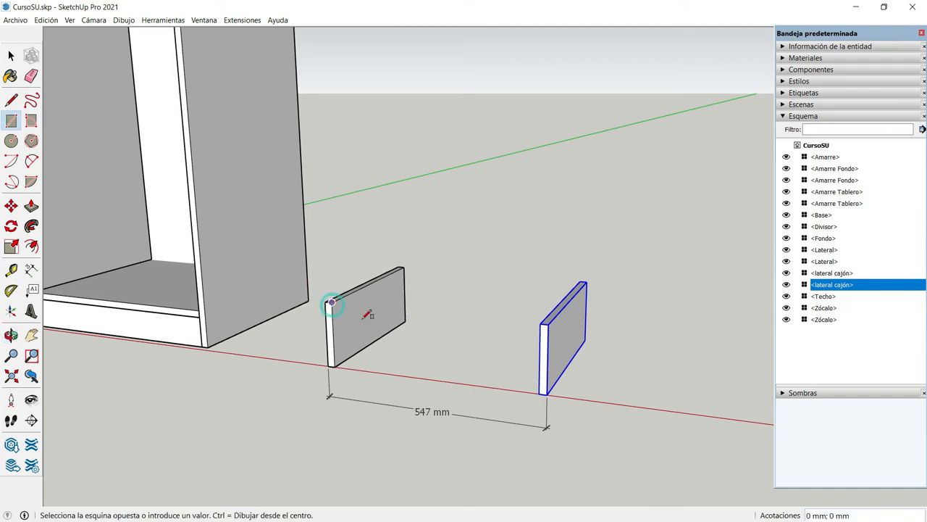
pyautogui.click(540, 392)
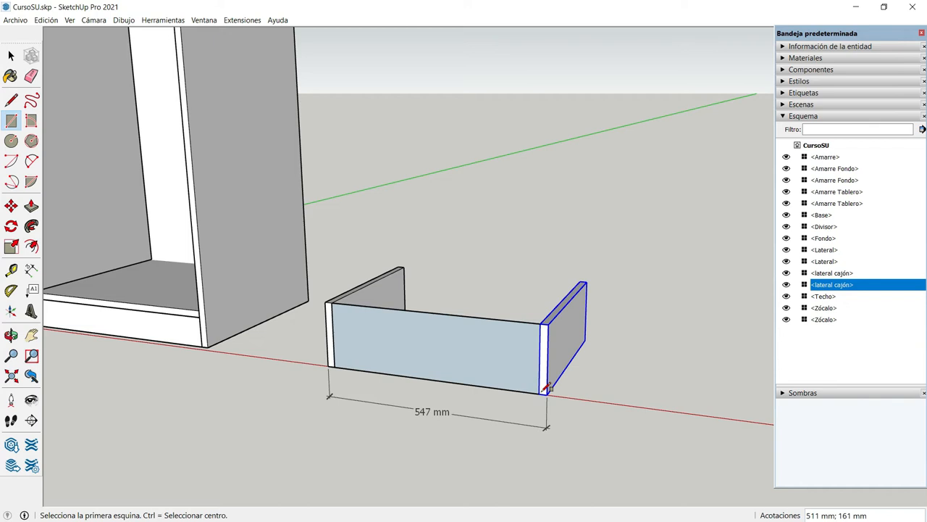
# Push/Pull the rectangle between the drawer sides 18 mm inward to form the front panel
pyautogui.press('p')
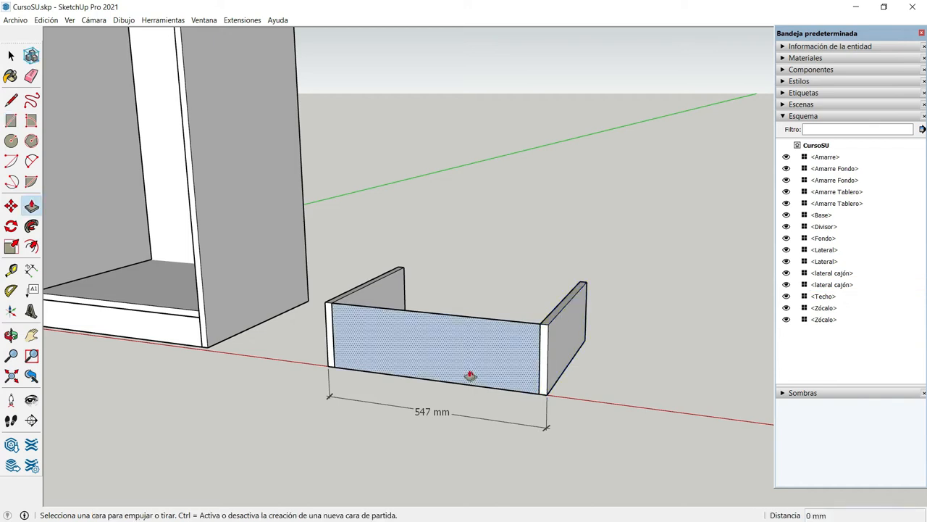
pyautogui.click(458, 360)
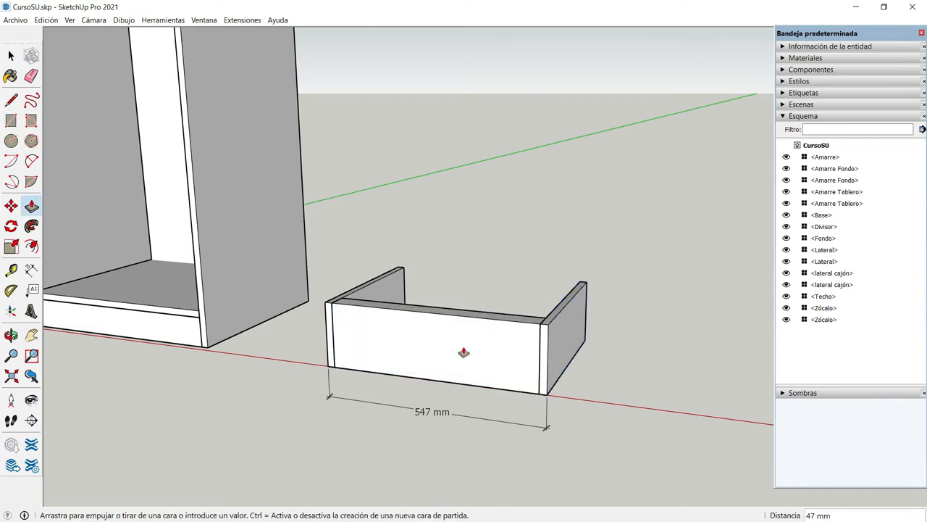
pyautogui.write('18')
pyautogui.press('Return')
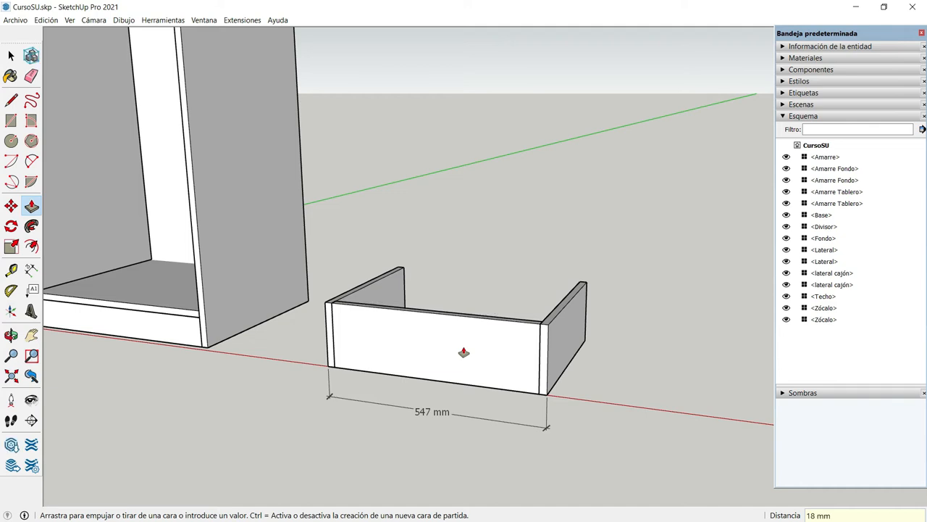
pyautogui.press('space')
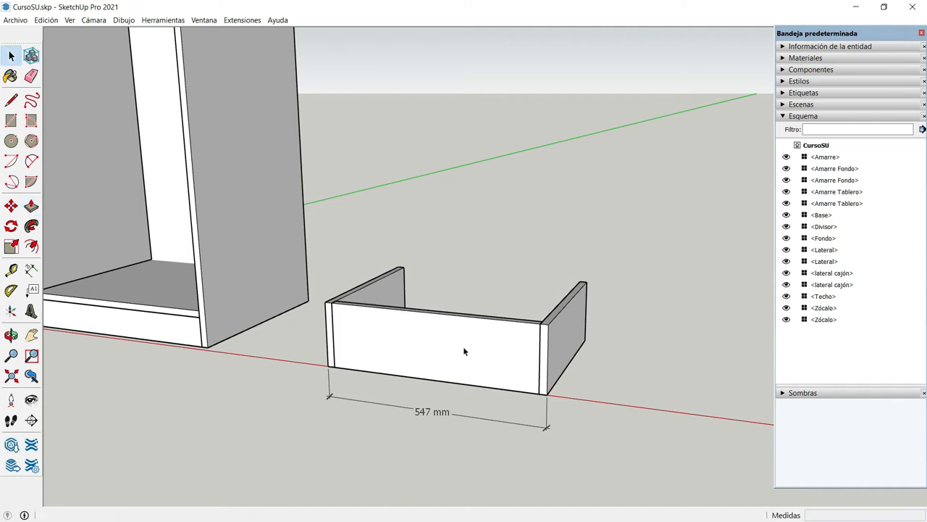
# Select the whole drawer front panel and make it a component with the definition name "Frente cajón"
pyautogui.click(463, 346)
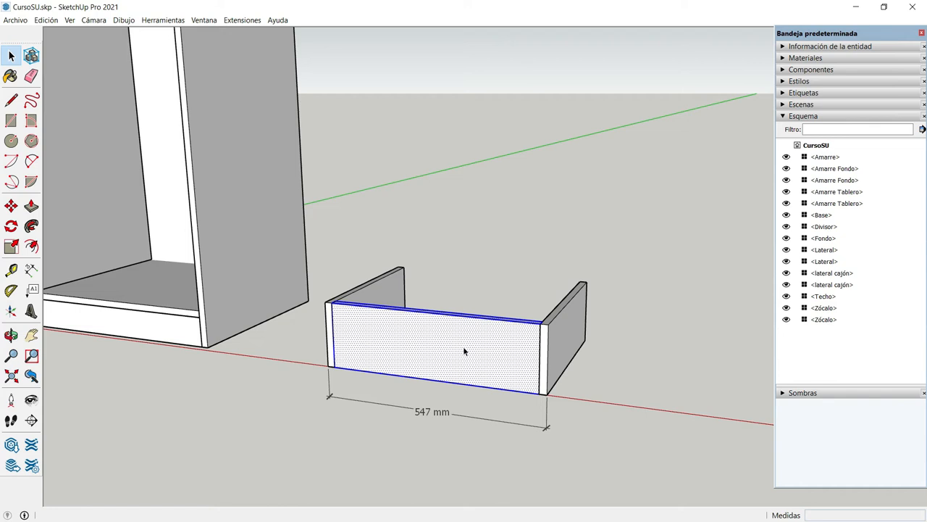
pyautogui.press('g')
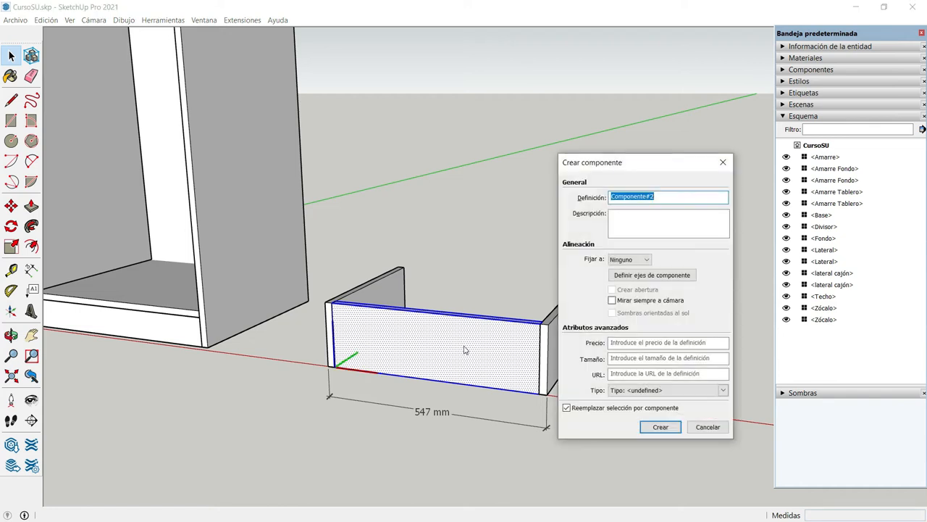
pyautogui.write('Frente cajón')
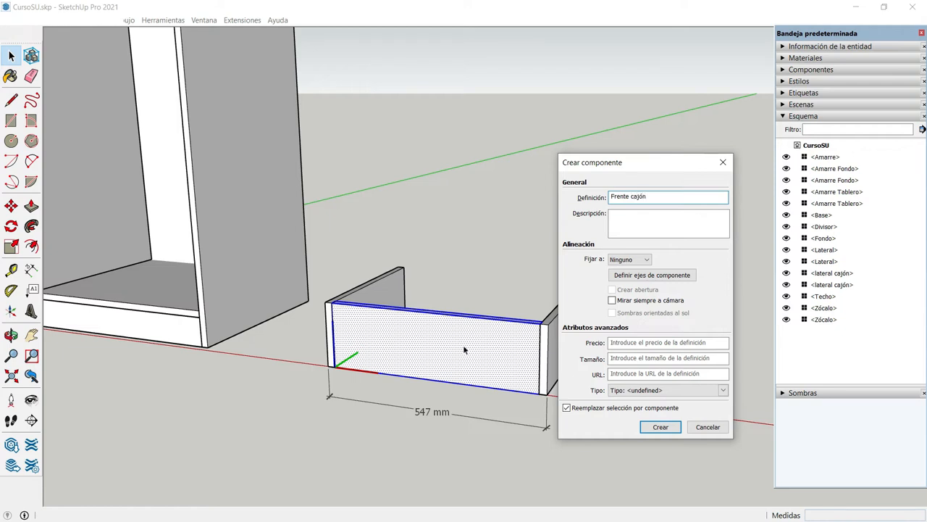
pyautogui.press('Return')
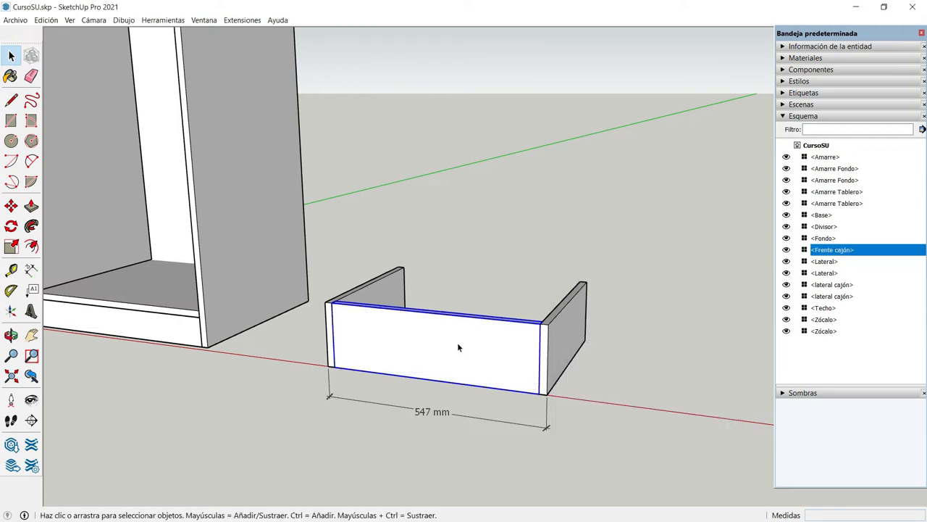
# Copy the Frente cajón panel 382 mm back along the green axis, flush with the rear ends of the drawer sides
pyautogui.scroll(1, 457, 342)
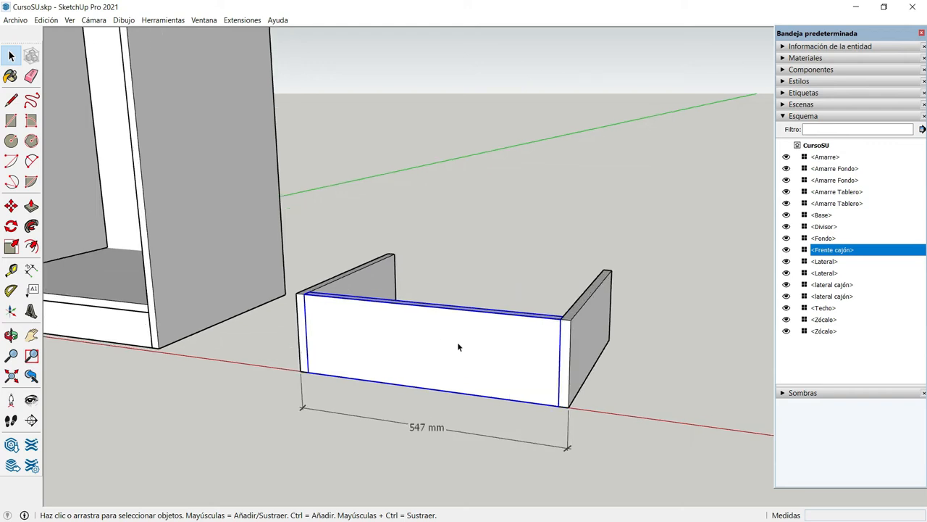
pyautogui.press('m')
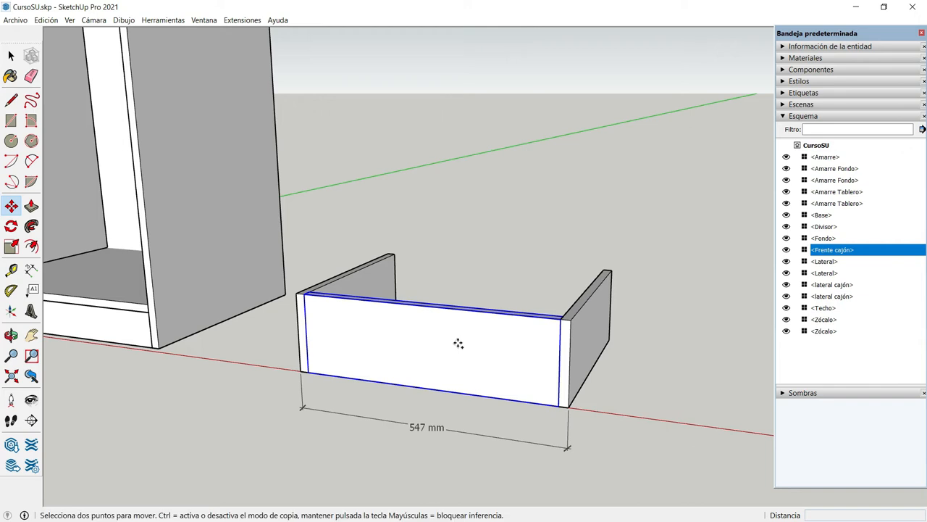
pyautogui.click(307, 293)
pyautogui.press('ctrl')
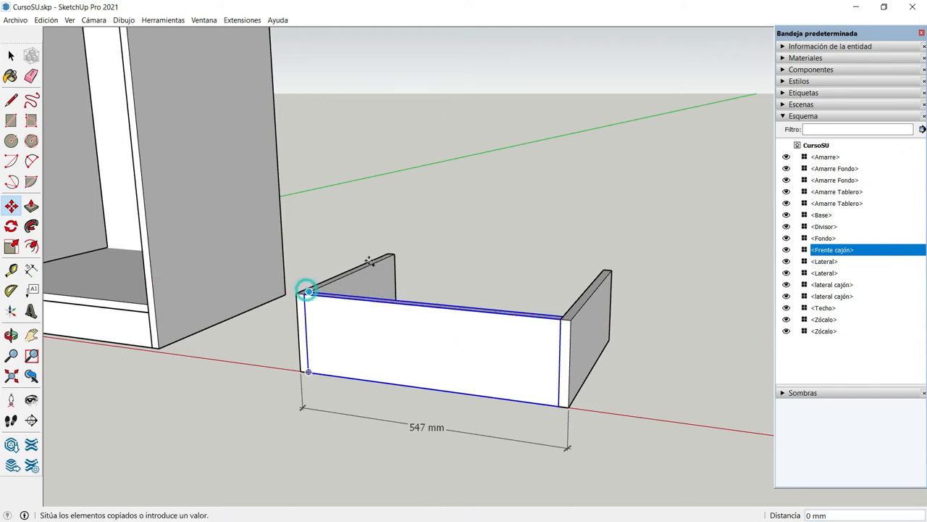
pyautogui.click(392, 254)
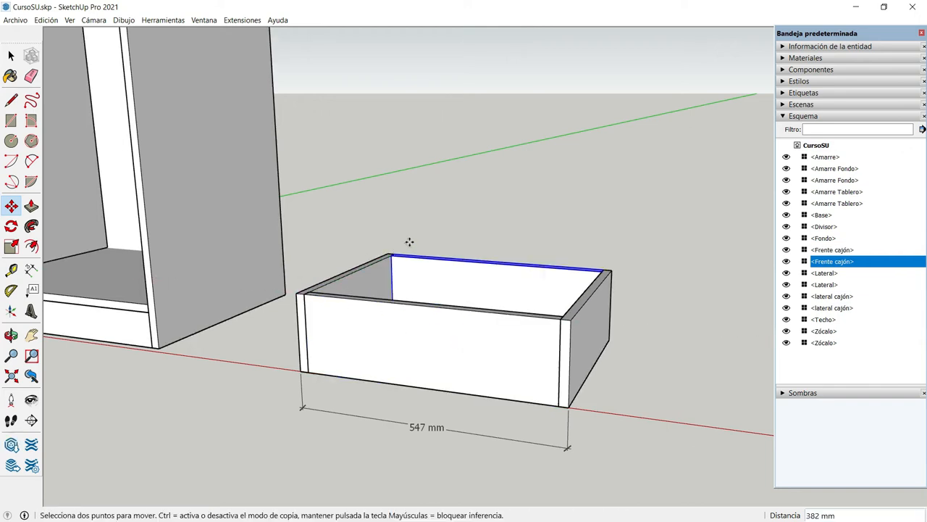
# Inspect the drawer box from behind, from the side and from the front to check how the four panels meet
pyautogui.press('o')
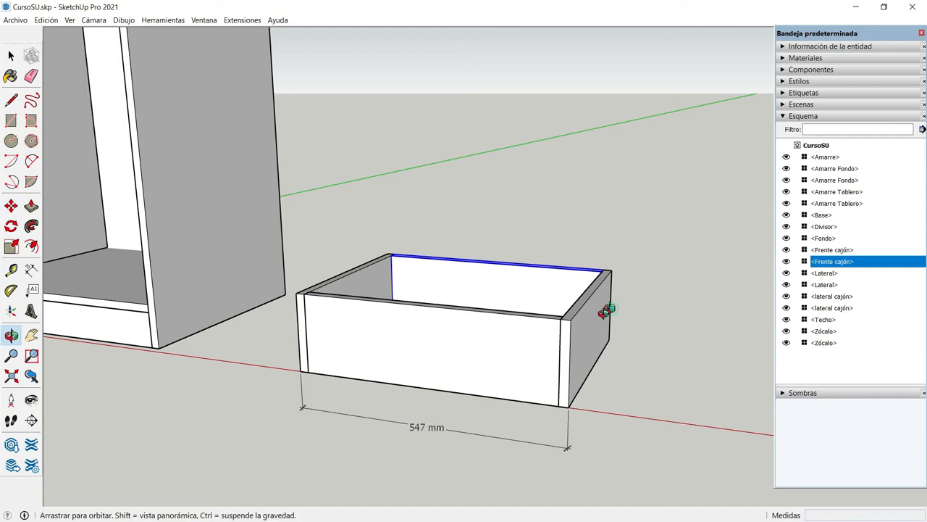
pyautogui.moveTo(604, 311); pyautogui.dragTo(87, 395)
pyautogui.moveTo(504, 378); pyautogui.dragTo(174, 375)
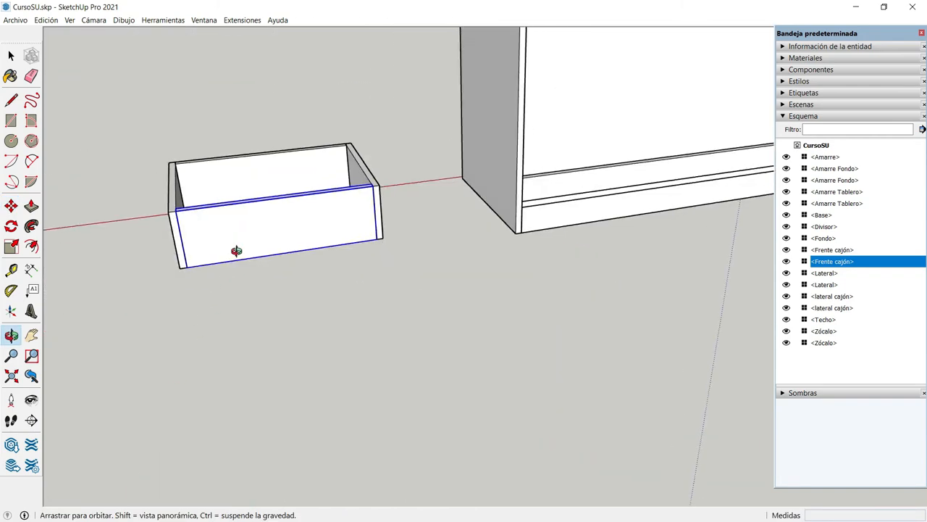
pyautogui.scroll(5, 173, 226)
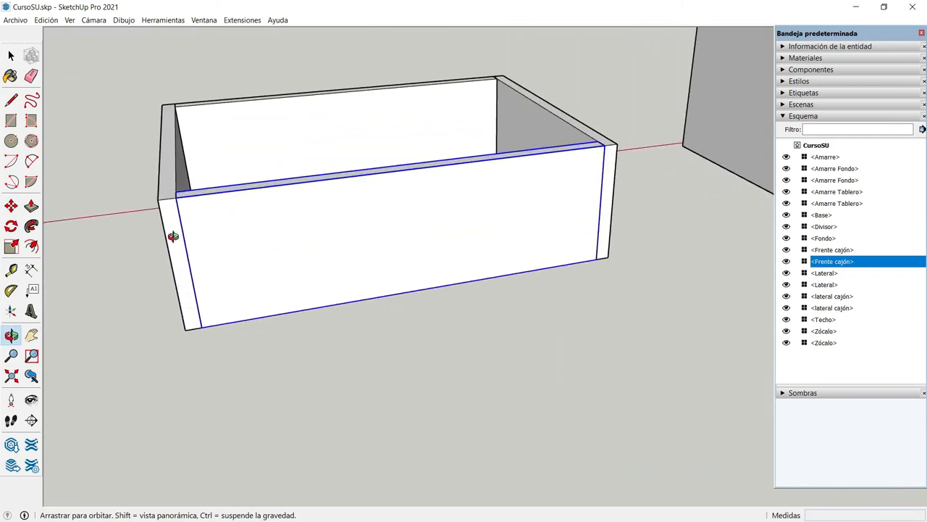
pyautogui.moveTo(175, 236); pyautogui.dragTo(315, 275)
pyautogui.scroll(-3, 314, 276)
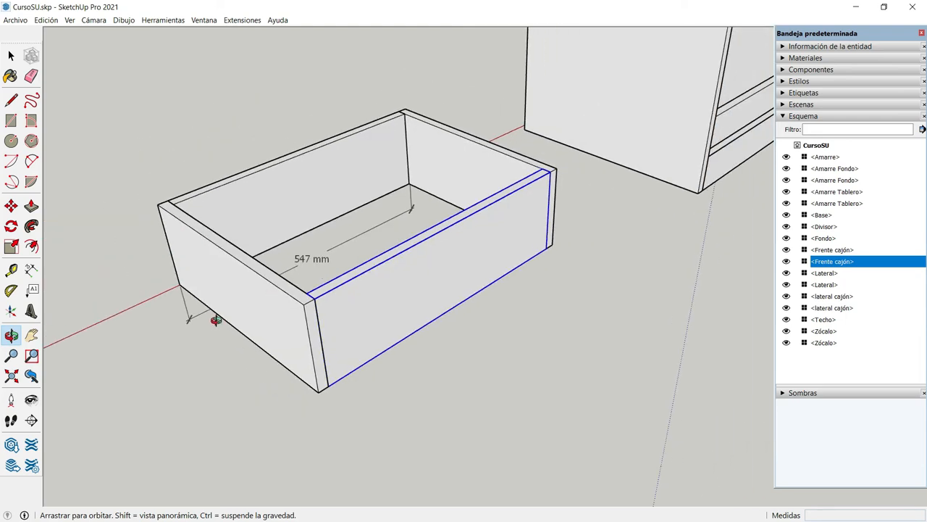
pyautogui.moveTo(218, 322); pyautogui.dragTo(521, 304)
pyautogui.moveTo(321, 389); pyautogui.dragTo(625, 216)
pyautogui.moveTo(521, 214); pyautogui.dragTo(492, 213)
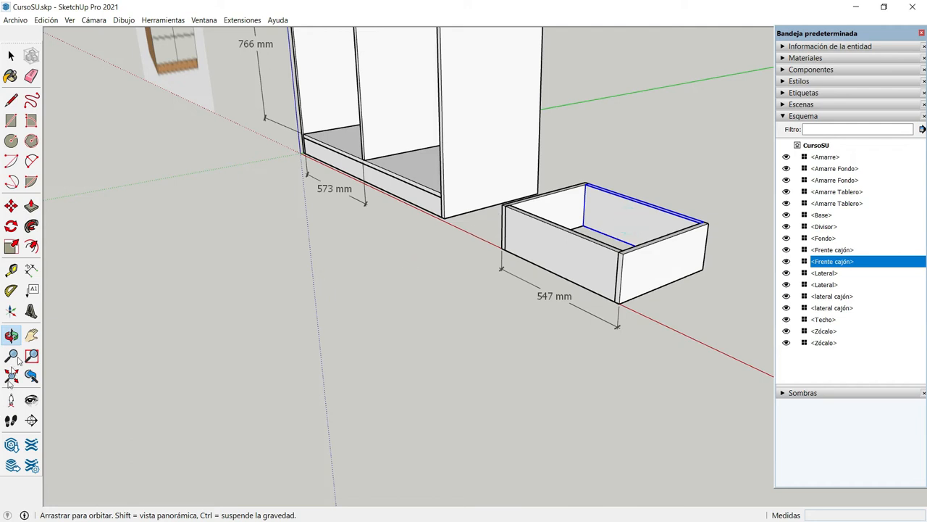
pyautogui.click(31, 334)
pyautogui.moveTo(565, 262); pyautogui.dragTo(474, 249)
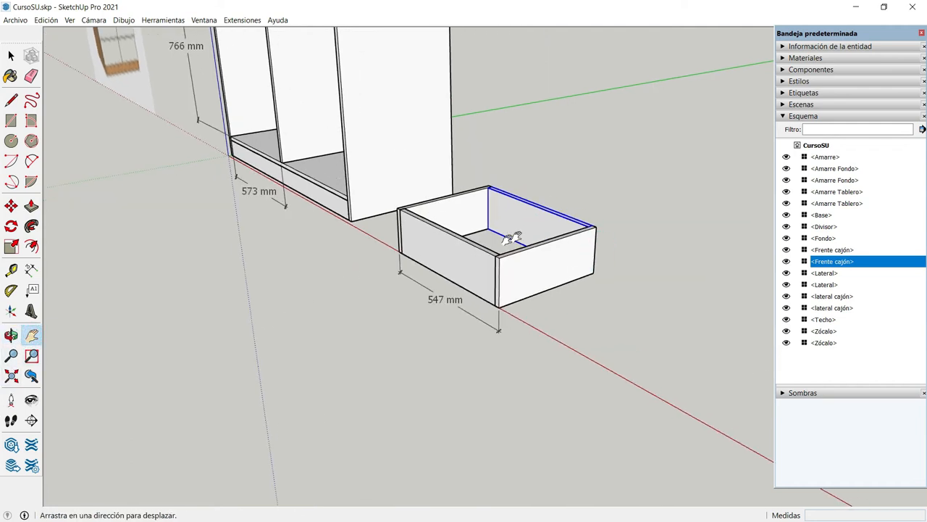
pyautogui.scroll(3, 534, 229)
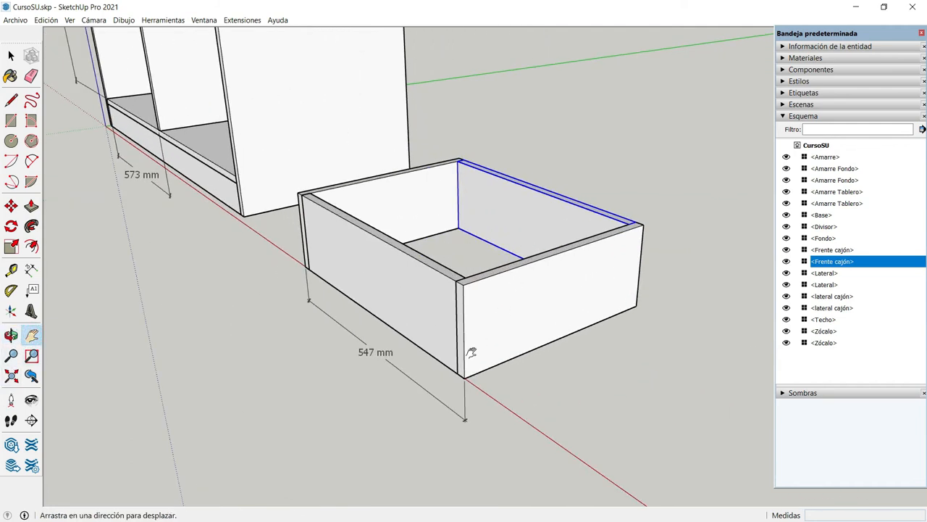
pyautogui.scroll(1, 471, 352)
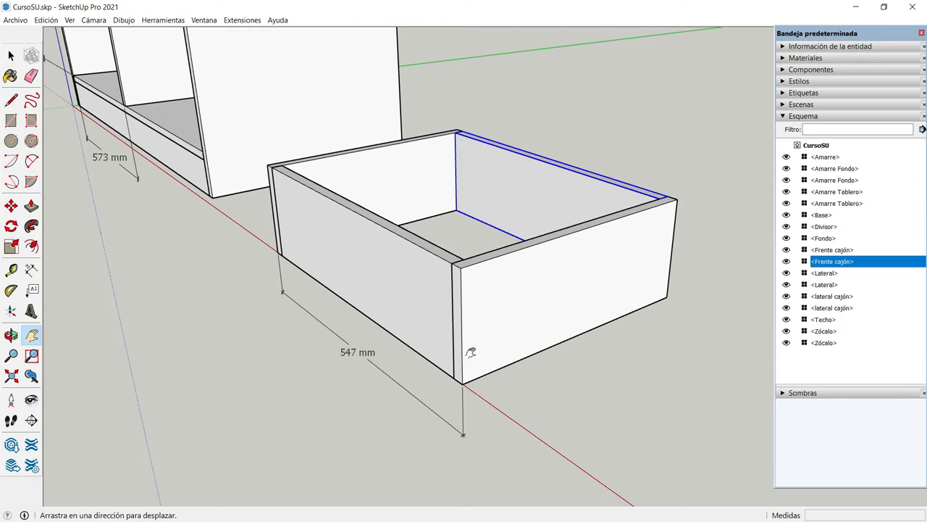
# Examine the open underside of the drawer box, where the bottom edges of the four panels meet
pyautogui.click(11, 335)
pyautogui.moveTo(540, 339); pyautogui.dragTo(468, 189)
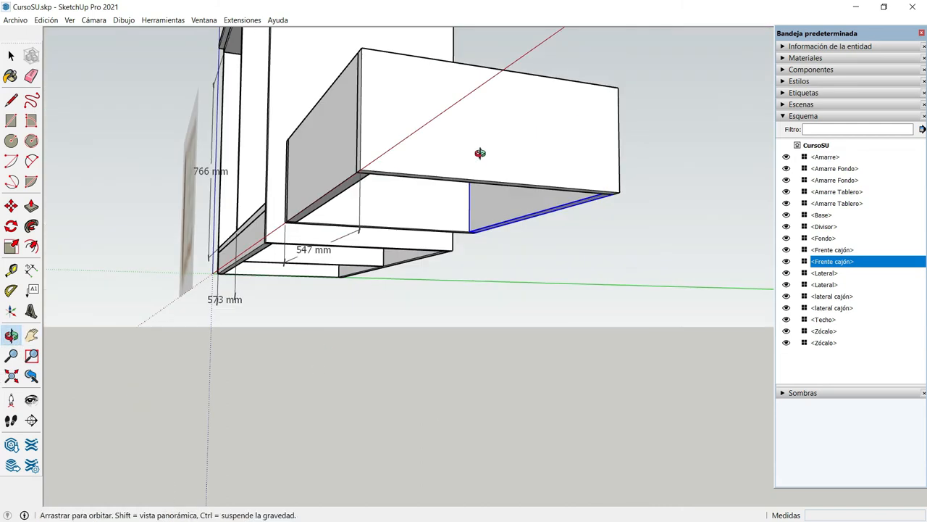
pyautogui.scroll(1, 480, 152)
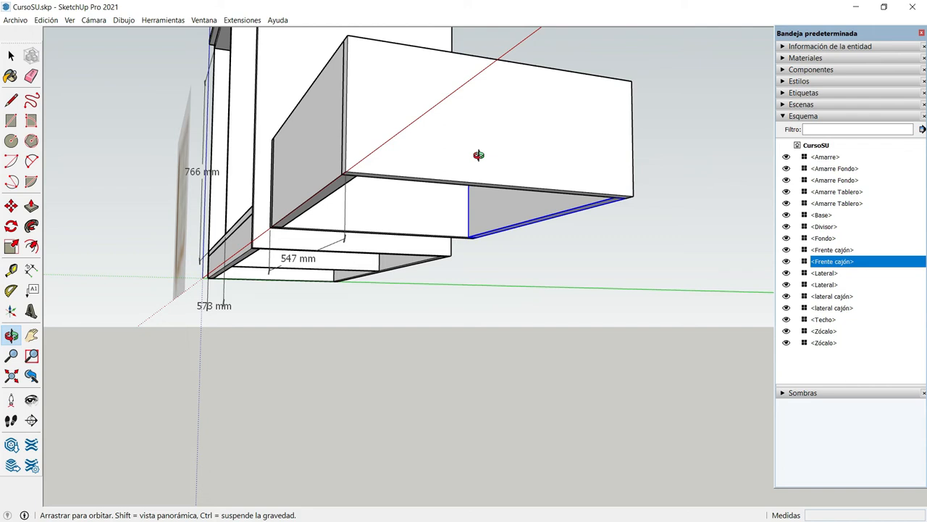
pyautogui.moveTo(452, 170); pyautogui.dragTo(453, 140)
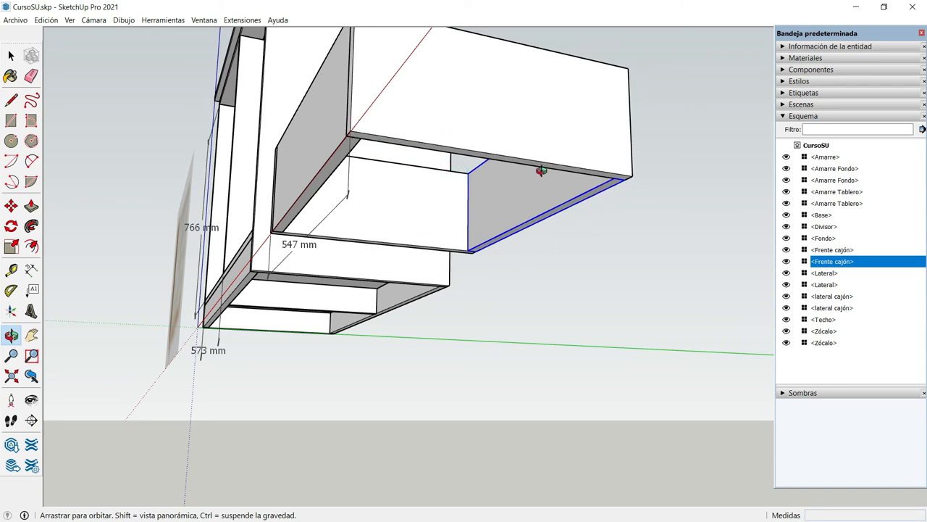
pyautogui.scroll(-2, 542, 171)
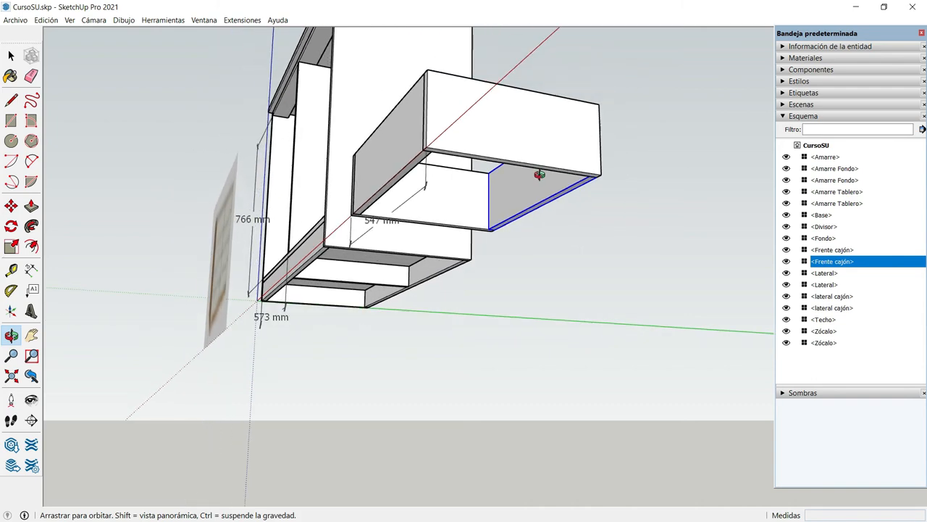
pyautogui.moveTo(536, 174); pyautogui.dragTo(244, 213)
pyautogui.scroll(2, 243, 212)
pyautogui.scroll(2, 243, 212)
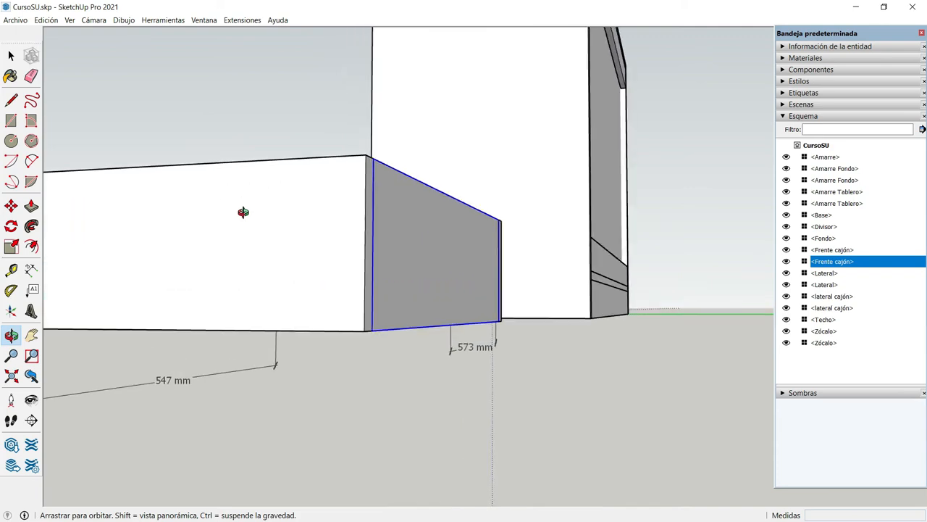
pyautogui.moveTo(136, 244); pyautogui.dragTo(211, 157)
pyautogui.scroll(-1, 212, 157)
pyautogui.scroll(-1, 215, 156)
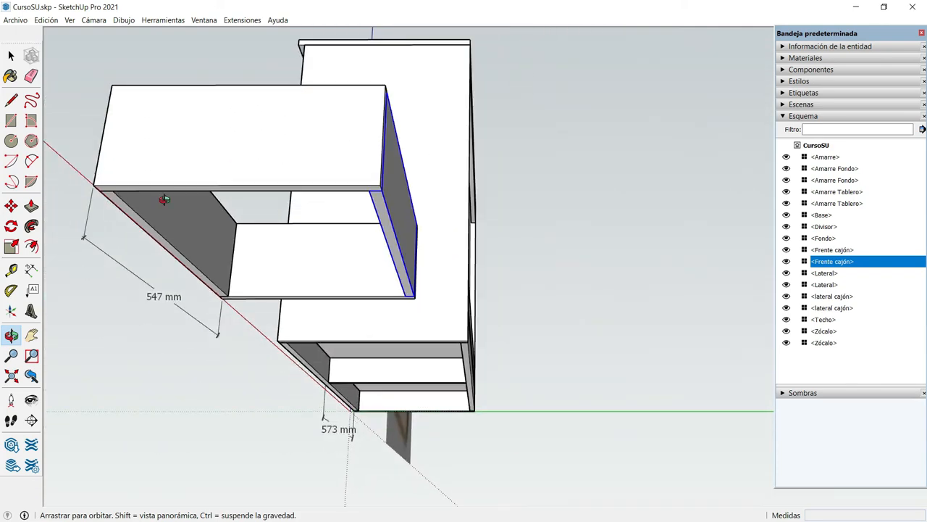
pyautogui.moveTo(111, 254); pyautogui.dragTo(134, 205)
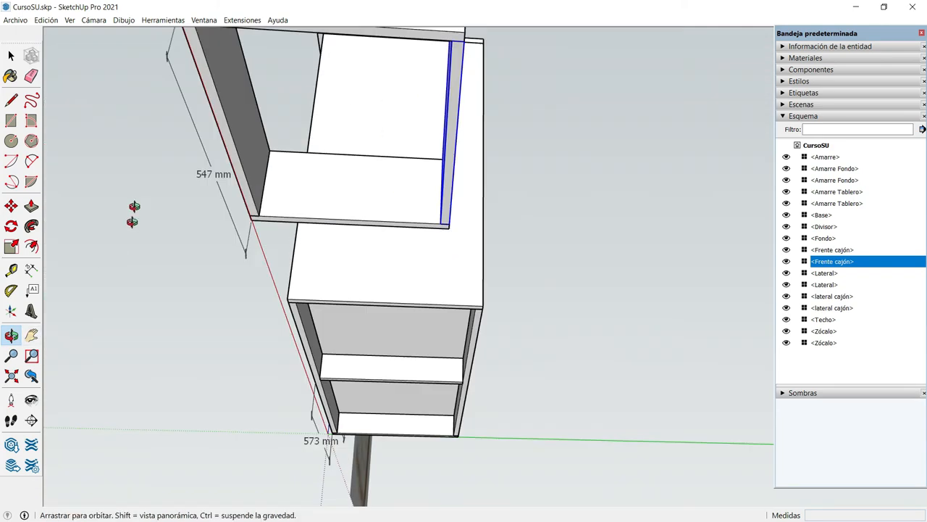
pyautogui.moveTo(242, 232); pyautogui.dragTo(283, 50)
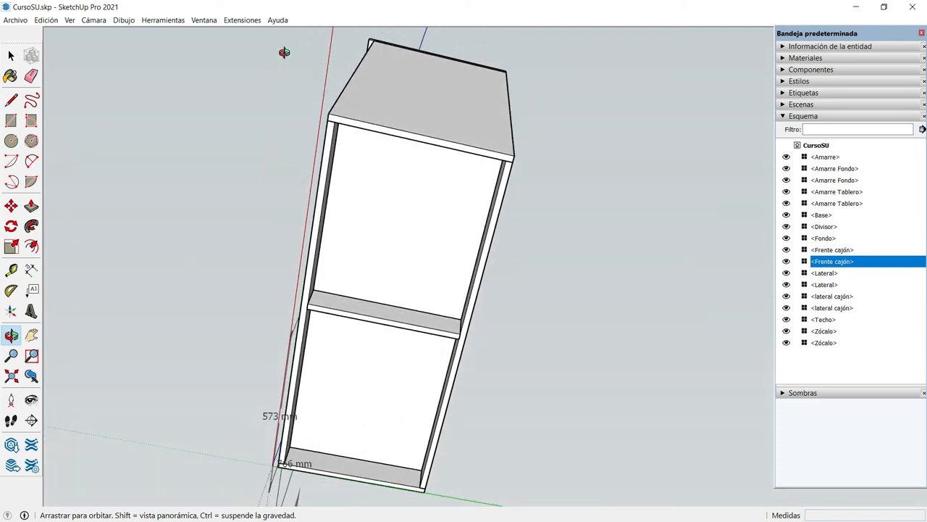
pyautogui.press('h')
pyautogui.moveTo(397, 124); pyautogui.dragTo(384, 496)
pyautogui.scroll(3, 410, 279)
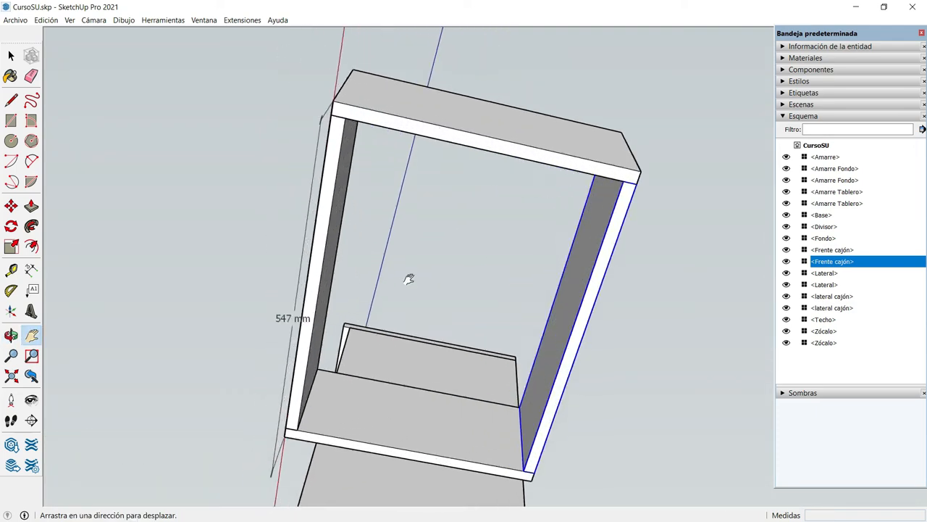
# Draw a 547 by 400 mm rectangle over the drawer box's open underside, outer corner to outer corner, and extrude it 3 mm
pyautogui.scroll(3, 375, 249)
pyautogui.moveTo(375, 249); pyautogui.dragTo(393, 263)
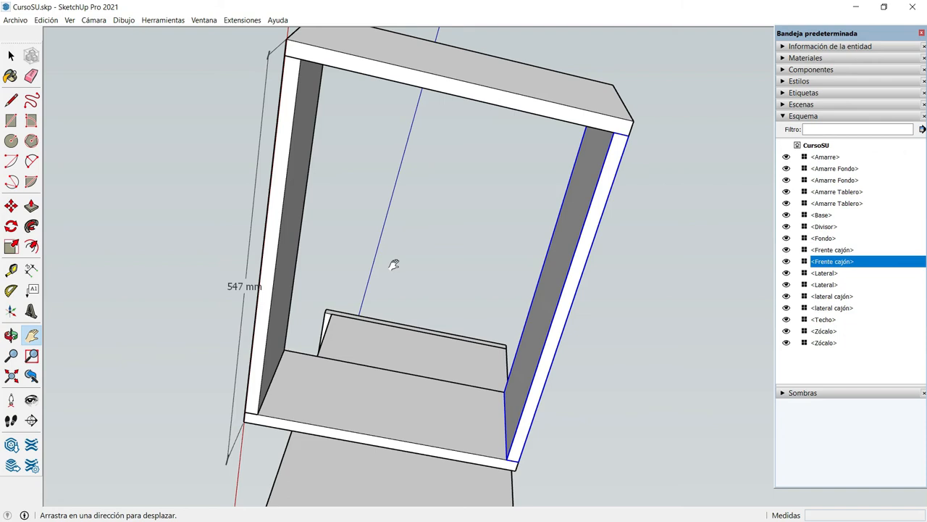
pyautogui.press('r')
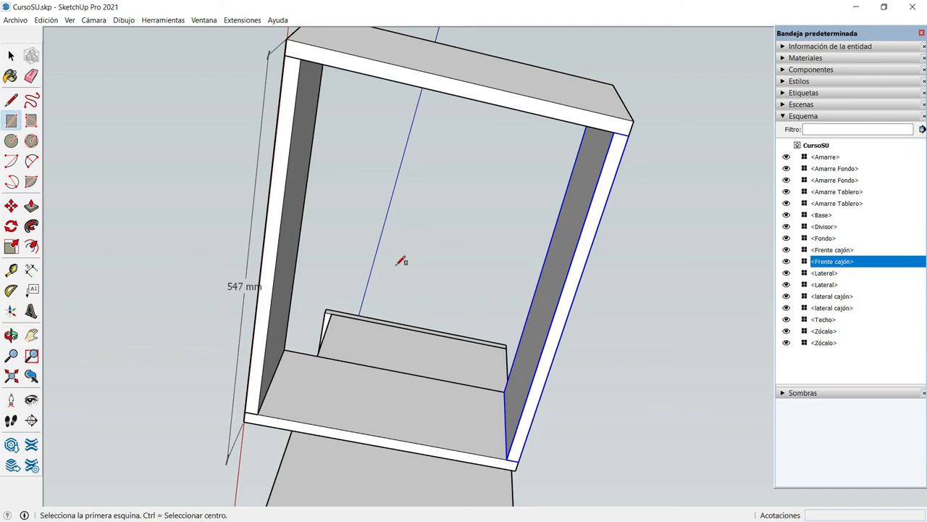
pyautogui.click(287, 37)
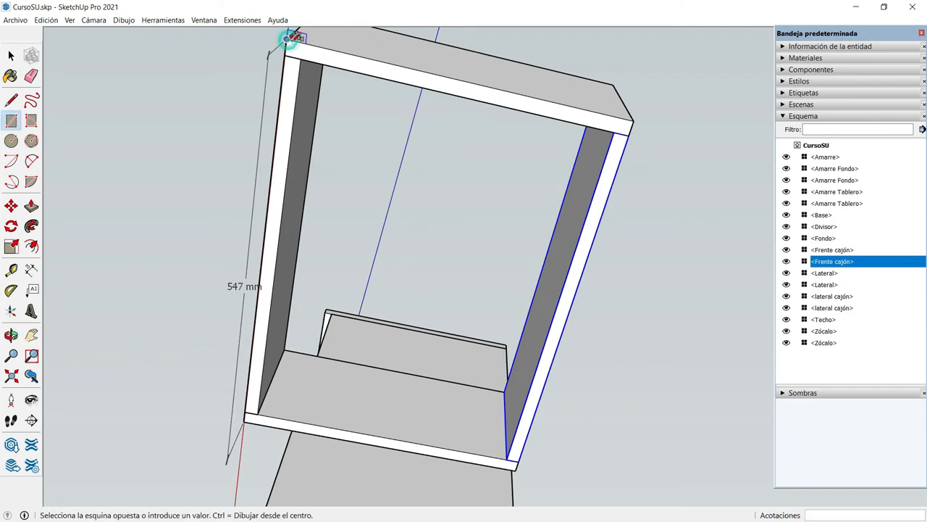
pyautogui.click(514, 460)
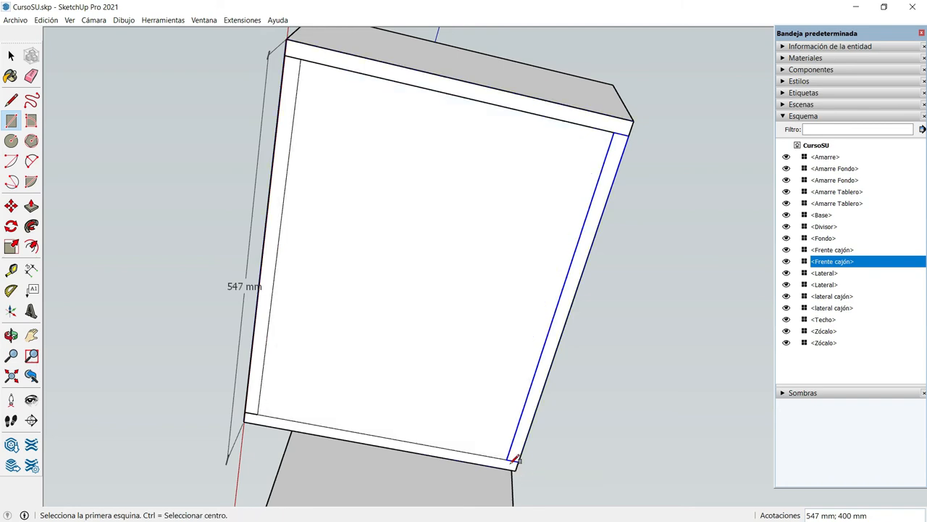
pyautogui.press('p')
pyautogui.click(449, 368)
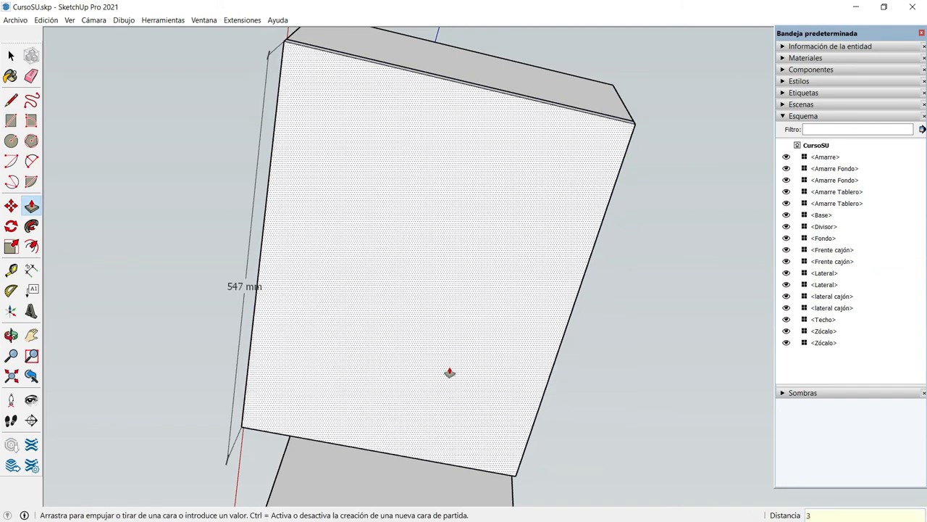
pyautogui.click(450, 372)
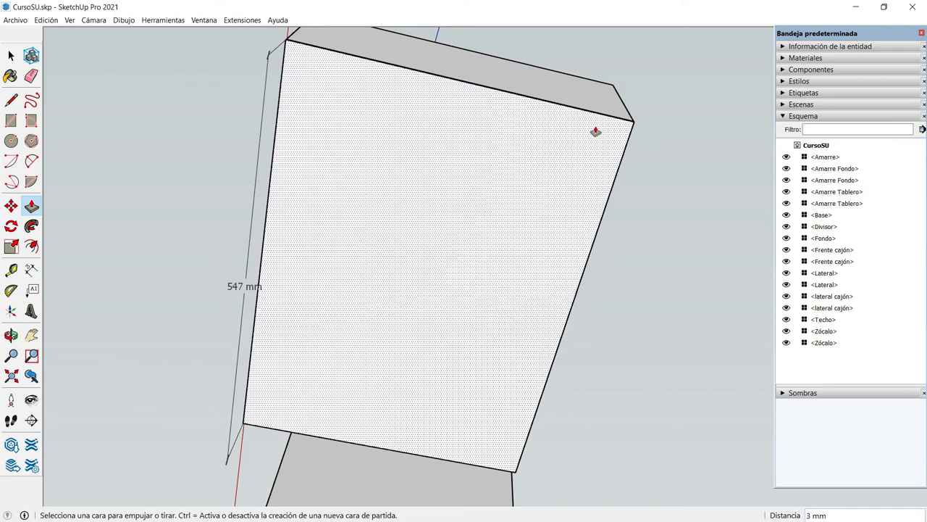
# Push the bottom panel's short edge face, along the drawer side, inward by 22 mm
pyautogui.press('h')
pyautogui.moveTo(584, 166)
pyautogui.mouseDown()
pyautogui.moveTo(565, 187)
pyautogui.moveTo(597, 155)
pyautogui.mouseUp()
pyautogui.scroll(5, 596, 157)
pyautogui.scroll(3, 598, 158)
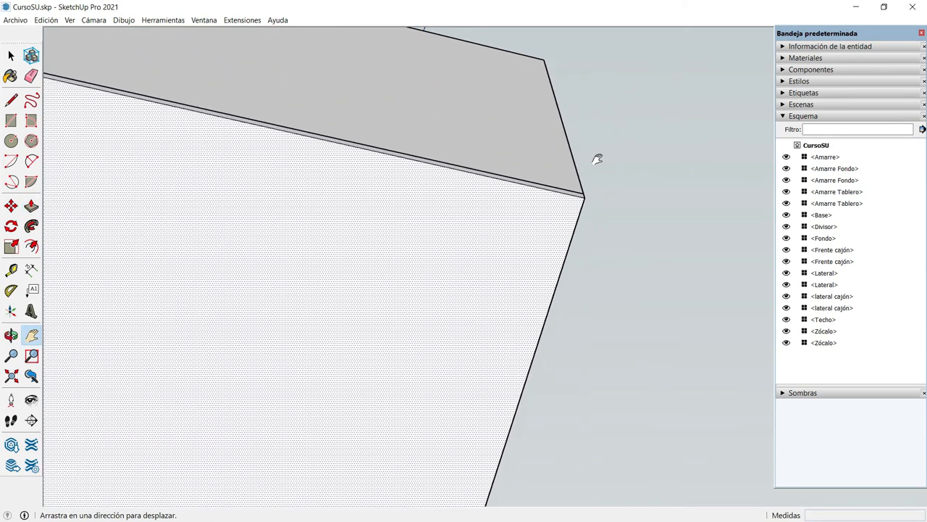
pyautogui.moveTo(520, 248); pyautogui.dragTo(399, 269)
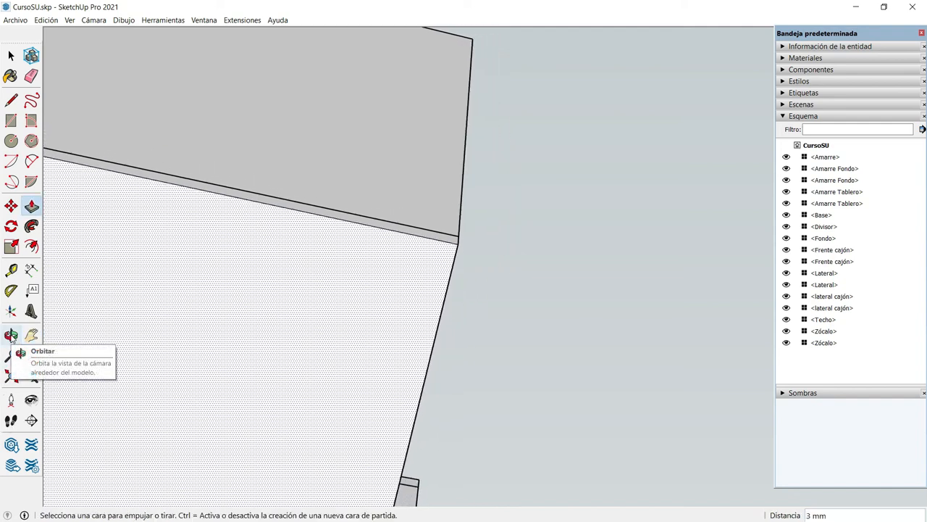
pyautogui.click(11, 336)
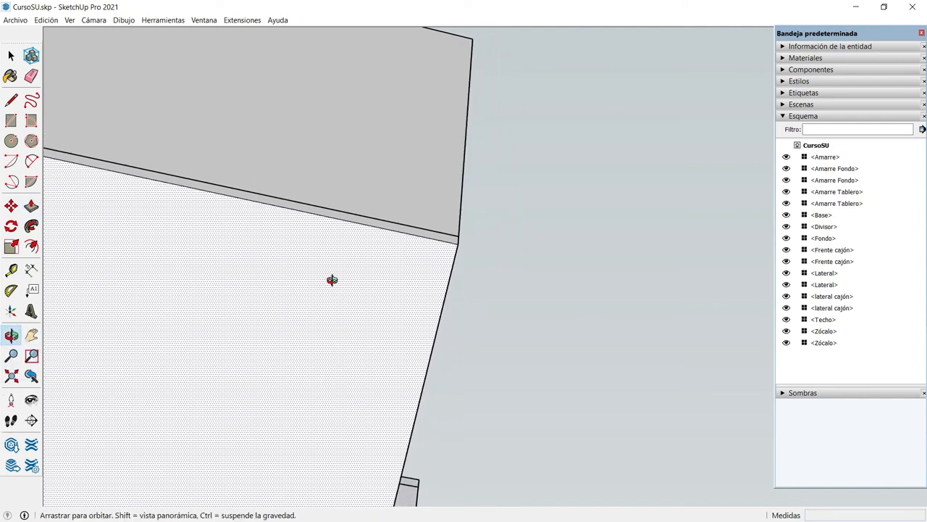
pyautogui.moveTo(331, 280); pyautogui.dragTo(250, 265)
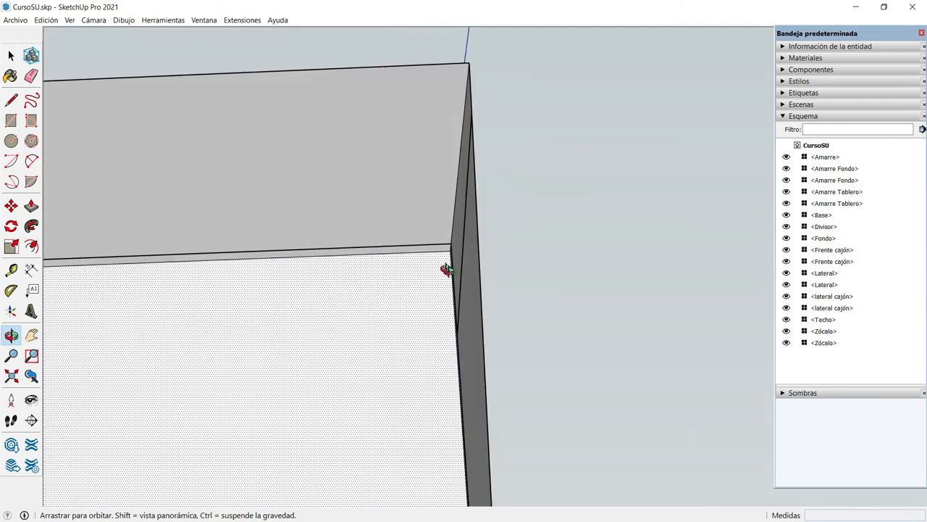
pyautogui.moveTo(449, 269); pyautogui.dragTo(449, 271)
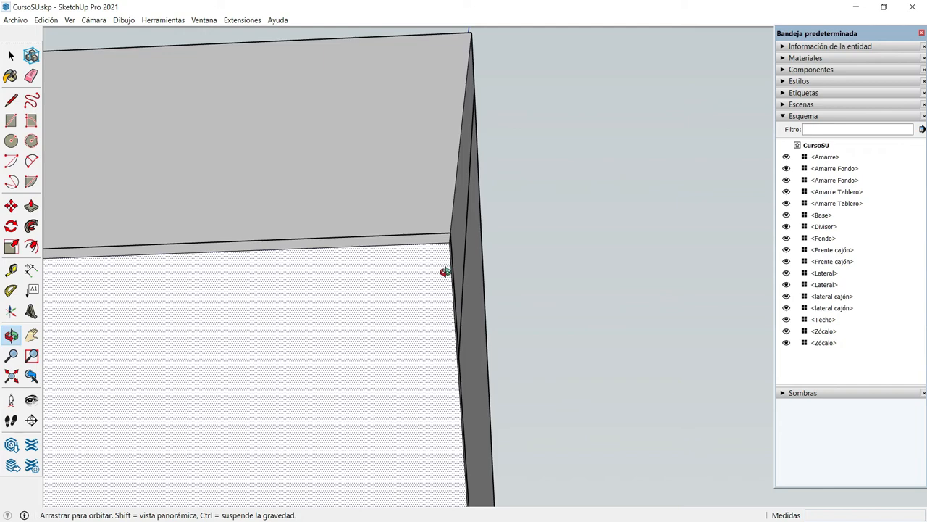
pyautogui.scroll(2, 444, 245)
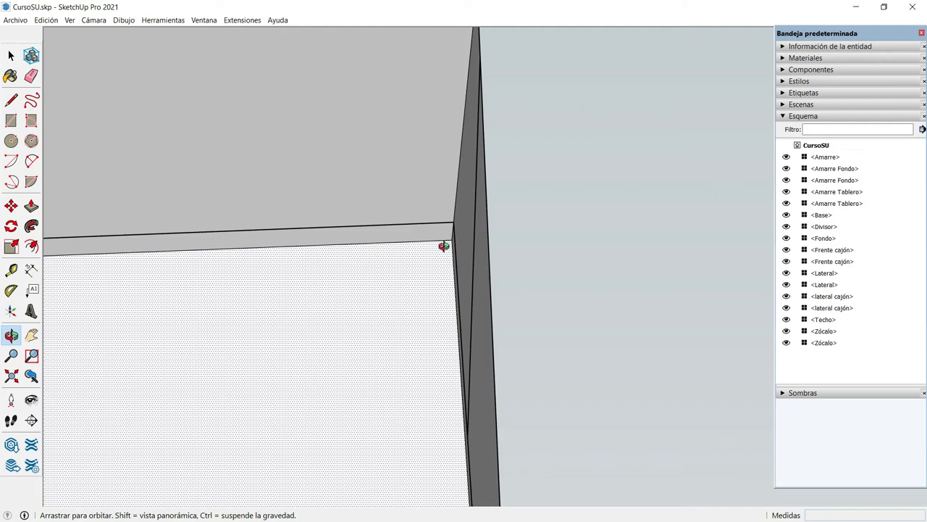
pyautogui.press('p')
pyautogui.click(404, 231)
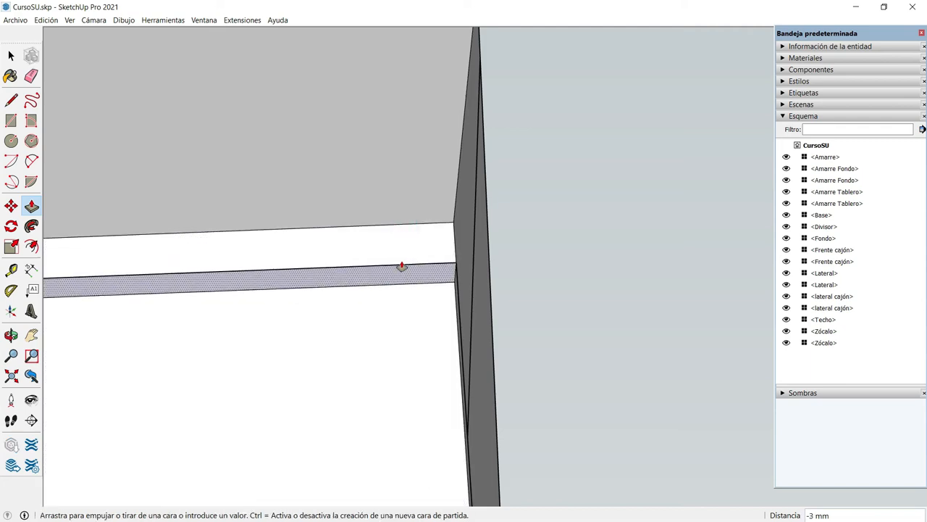
pyautogui.write('22')
pyautogui.press('Return')
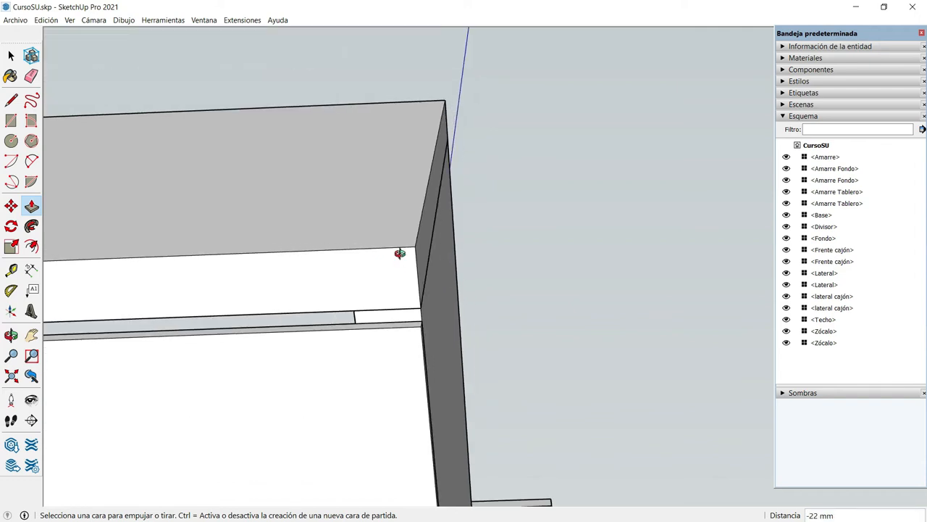
# Push the bottom panel's long edge face, along the rear panel of the drawer, inward by 22 mm
pyautogui.press('o')
pyautogui.moveTo(361, 375); pyautogui.dragTo(283, 365)
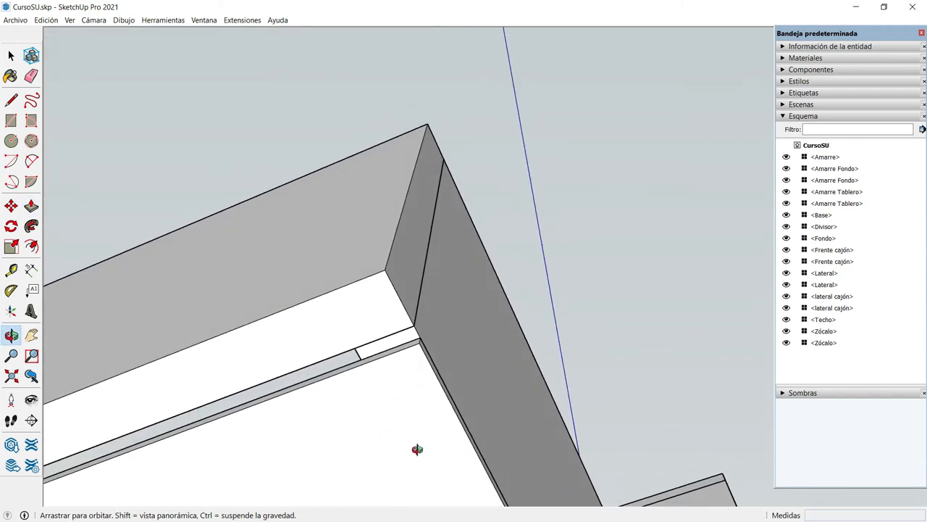
pyautogui.moveTo(410, 478); pyautogui.dragTo(366, 492)
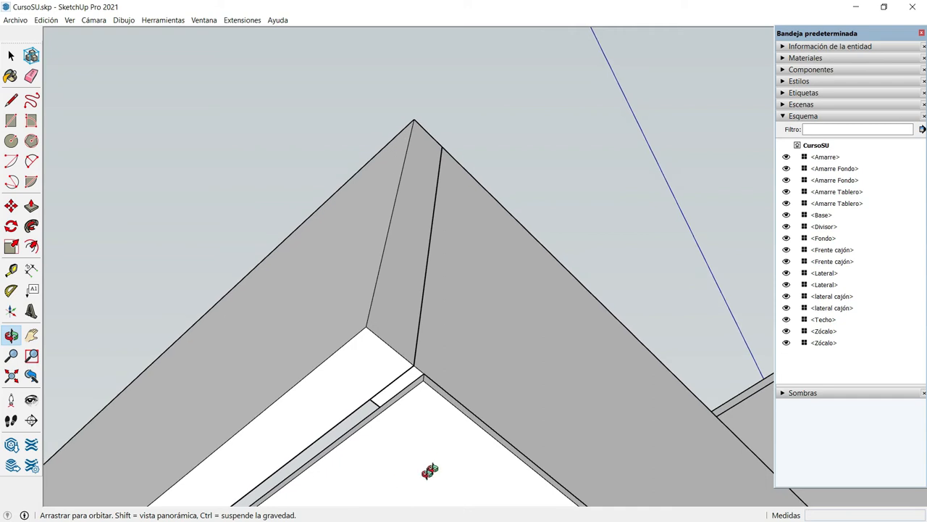
pyautogui.moveTo(430, 471); pyautogui.dragTo(549, 405, button='middle')
pyautogui.moveTo(461, 428); pyautogui.dragTo(449, 428, button='middle')
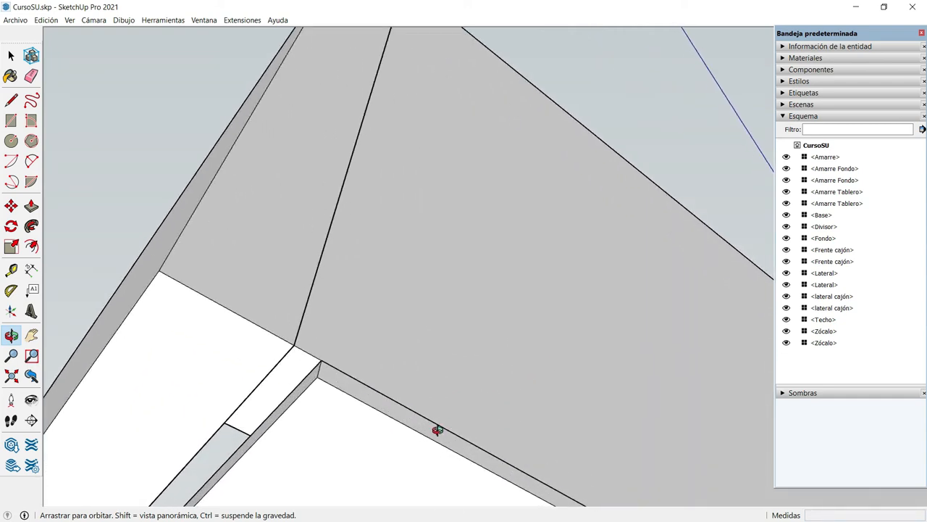
pyautogui.press('p')
pyautogui.moveTo(435, 433); pyautogui.dragTo(408, 462)
pyautogui.write('22')
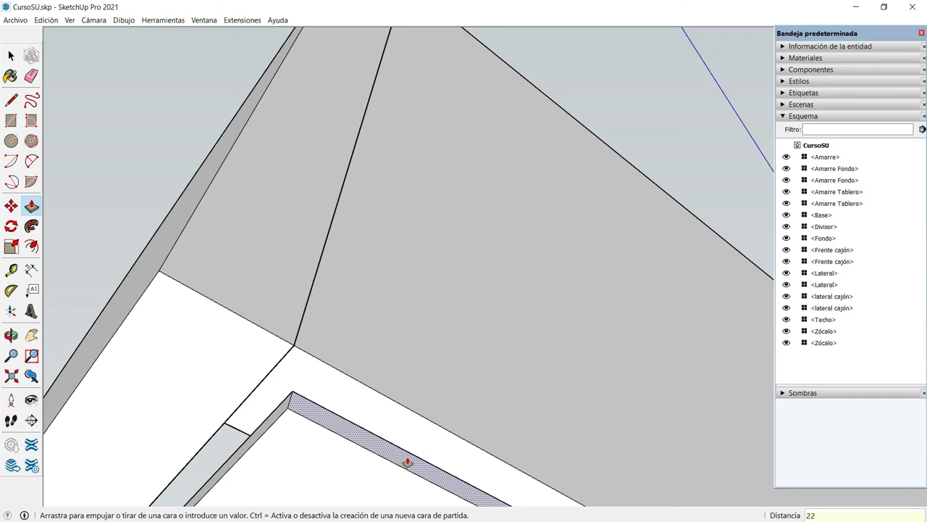
pyautogui.press('Return')
# Select the whole bottom panel and make it a component with the definition name "Fondo cajón"
pyautogui.scroll(-5, 439, 402)
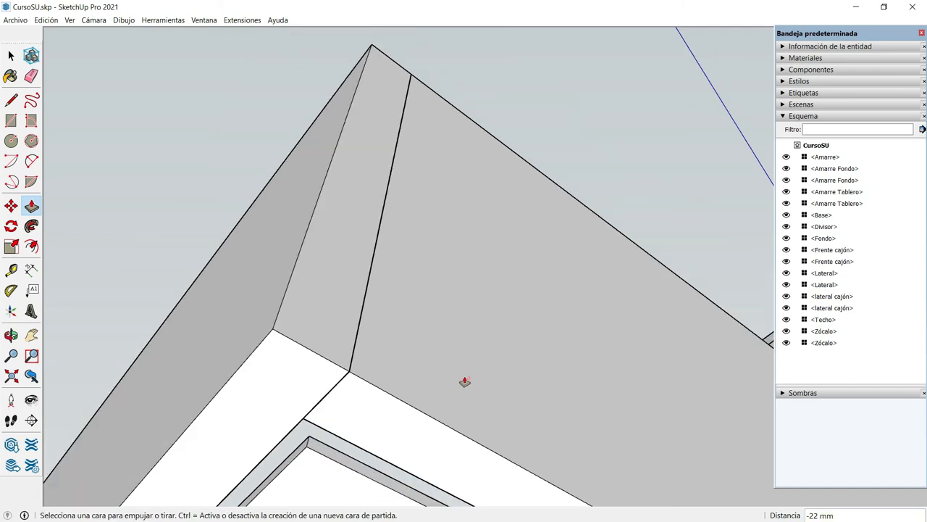
pyautogui.scroll(-2, 472, 372)
pyautogui.press('h')
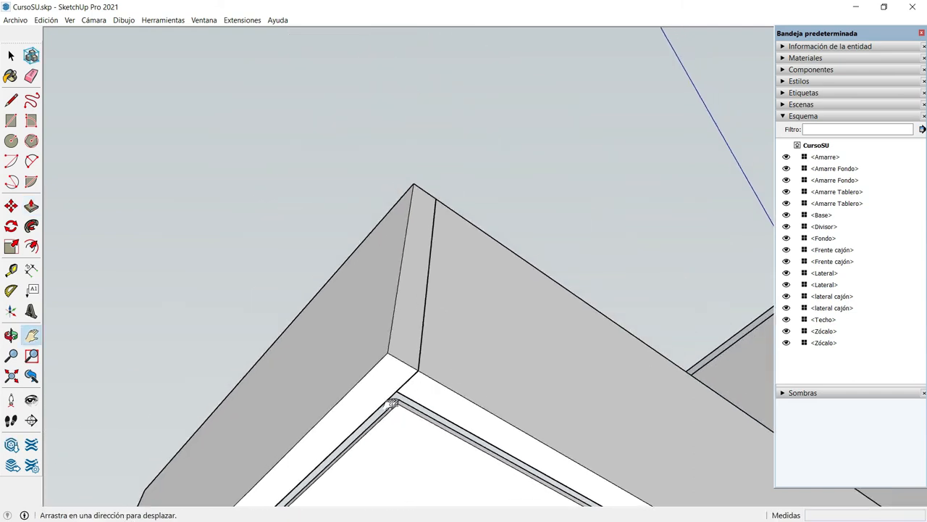
pyautogui.moveTo(341, 379); pyautogui.dragTo(332, 202)
pyautogui.press('o')
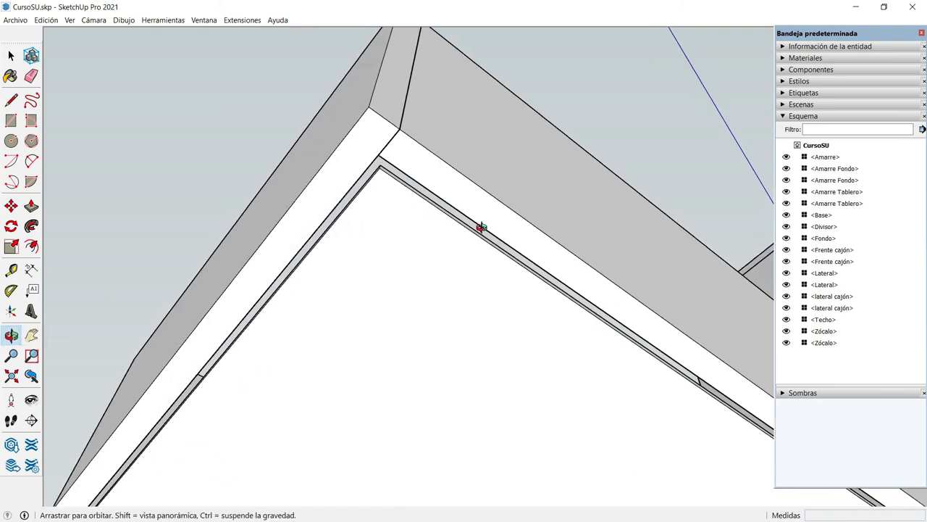
pyautogui.moveTo(555, 244); pyautogui.dragTo(728, 263)
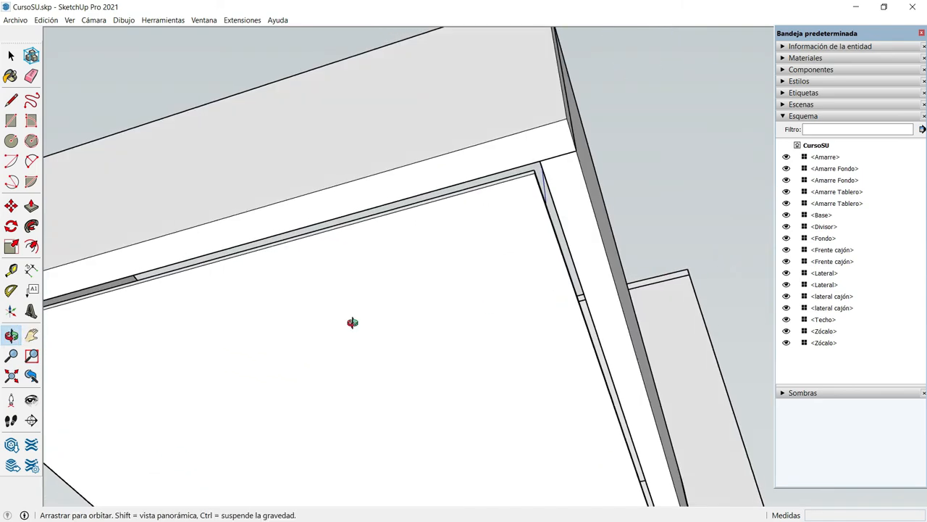
pyautogui.moveTo(374, 302); pyautogui.dragTo(521, 275)
pyautogui.press('space')
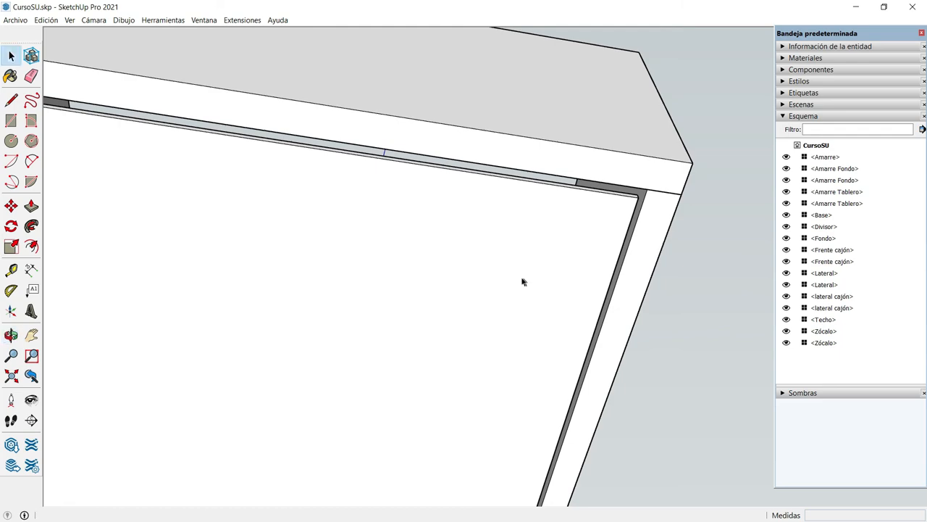
pyautogui.click(507, 255)
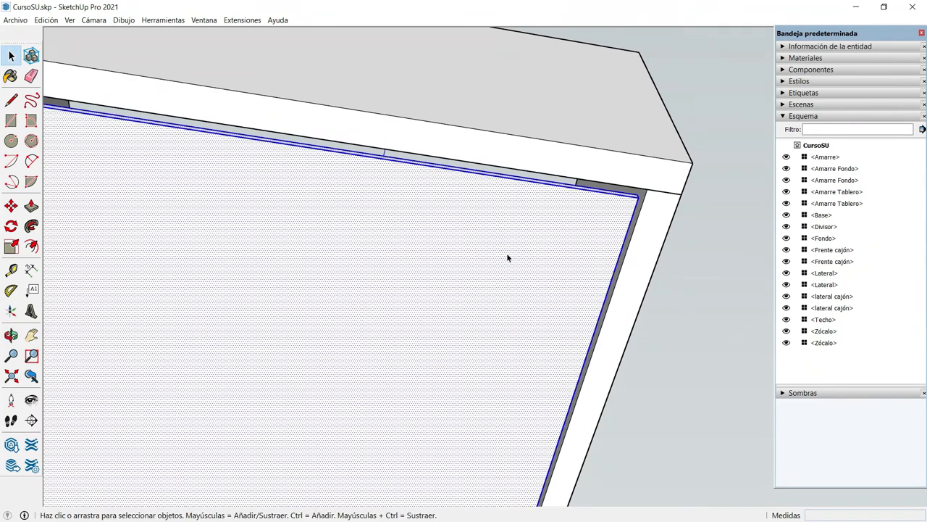
pyautogui.write('g')
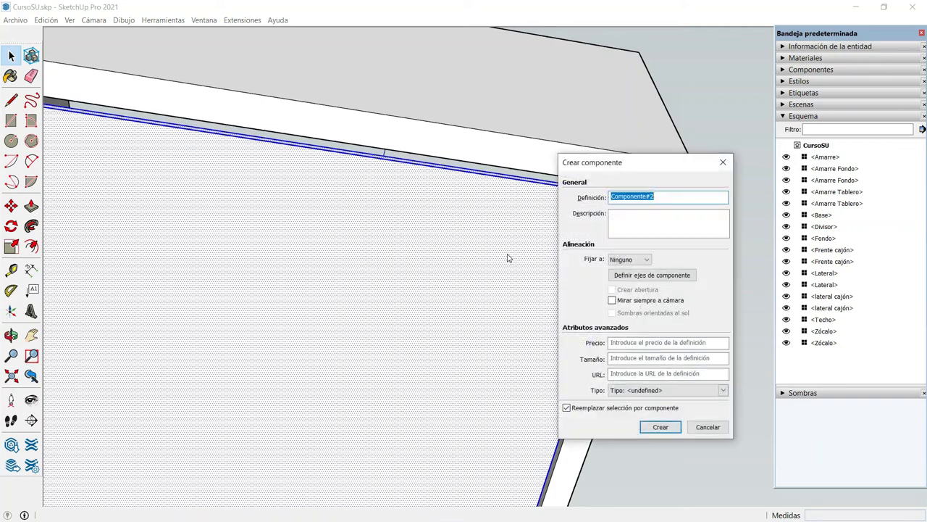
pyautogui.write('Fondo cajón')
pyautogui.click(655, 427)
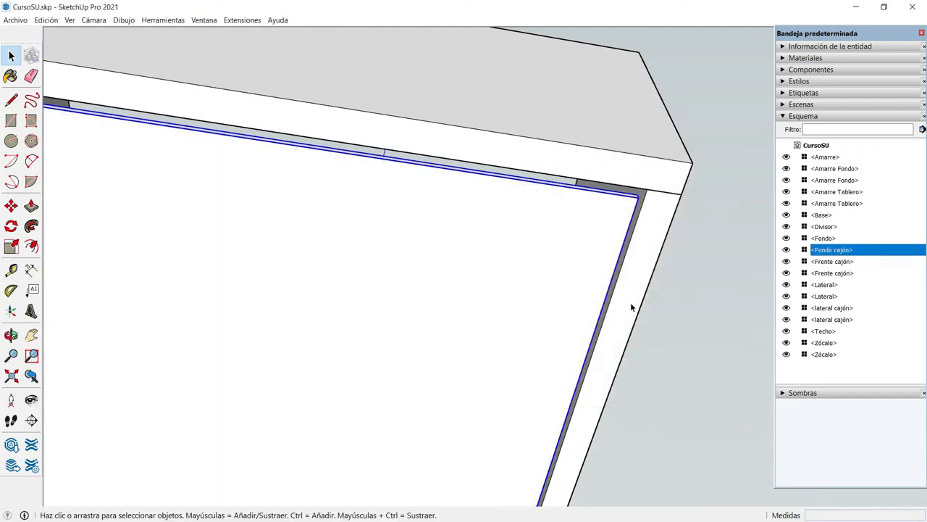
# Move the Fondo cajón panel by its upper corner point onto the nearest outer corner of the drawer box's underside
pyautogui.press('m')
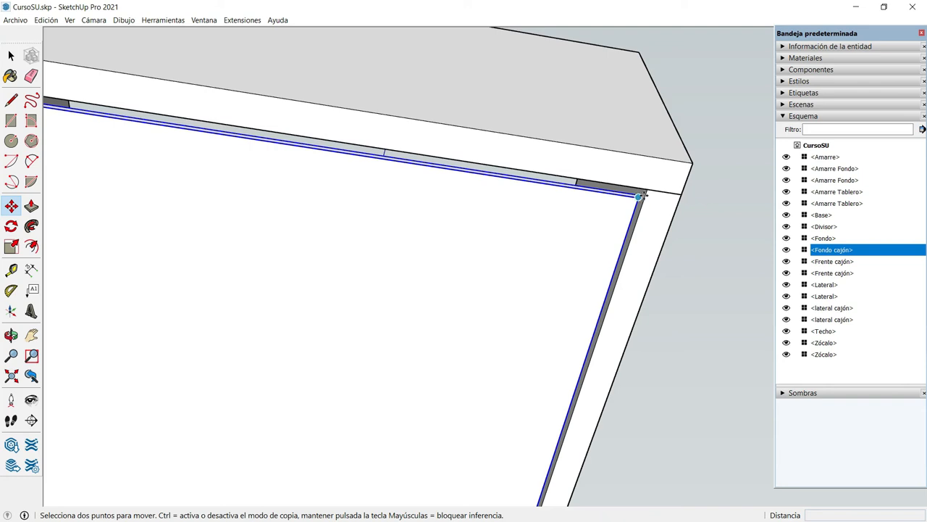
pyautogui.scroll(1, 653, 184)
pyautogui.scroll(1, 651, 186)
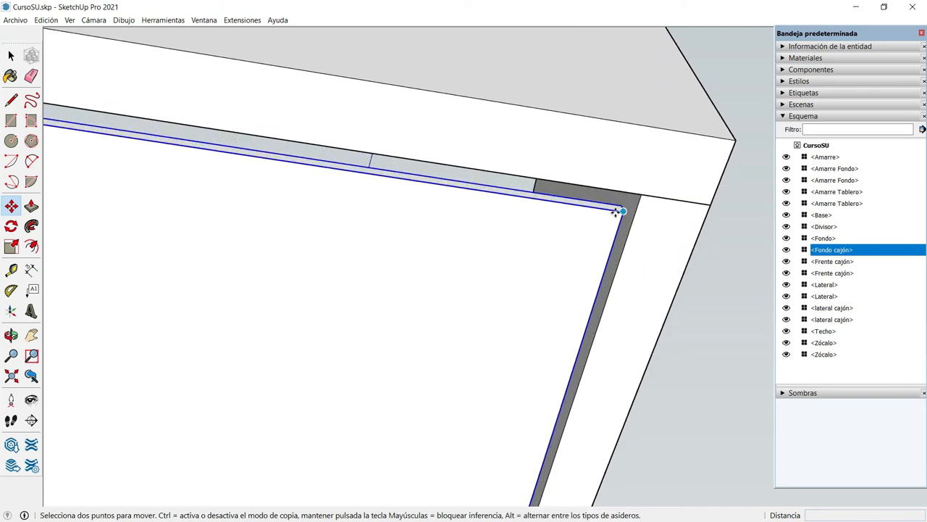
pyautogui.click(621, 205)
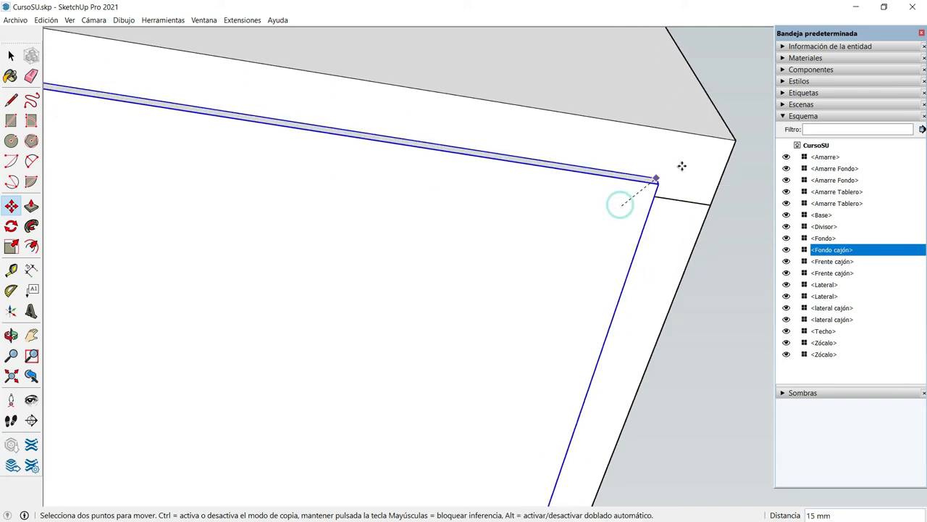
pyautogui.click(730, 139)
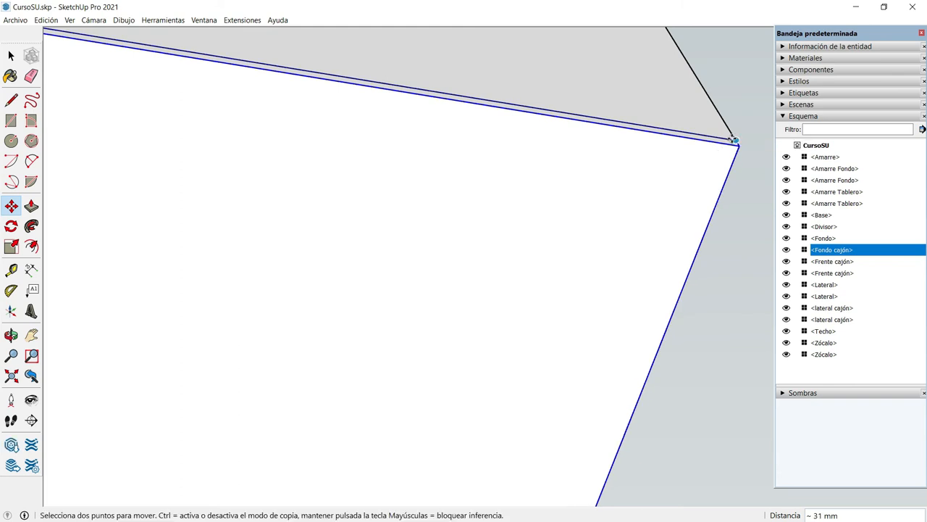
# Move the Fondo cajón panel 11 mm inward along the green axis, starting from its upper corner on the drawer box's underside
pyautogui.scroll(2, 732, 139)
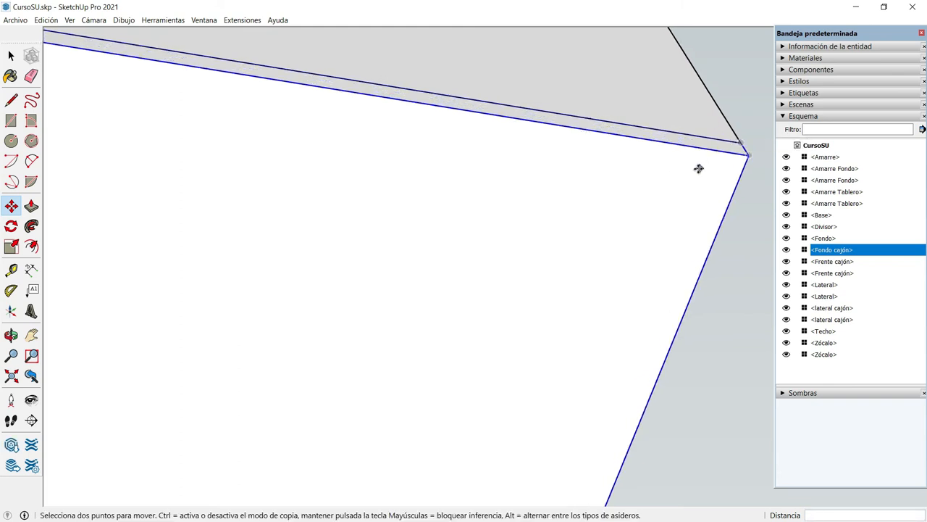
pyautogui.moveTo(698, 167); pyautogui.dragTo(438, 393, button='middle')
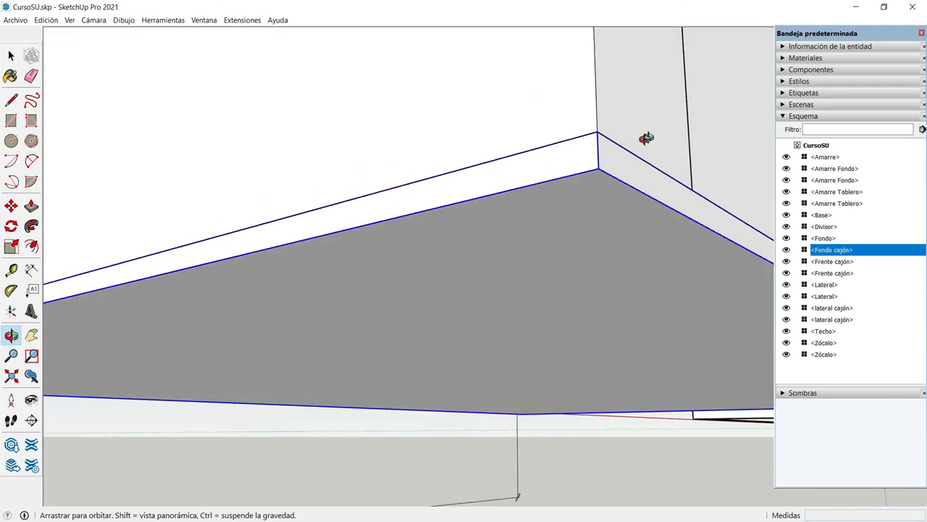
pyautogui.moveTo(582, 176); pyautogui.dragTo(623, 85, button='middle')
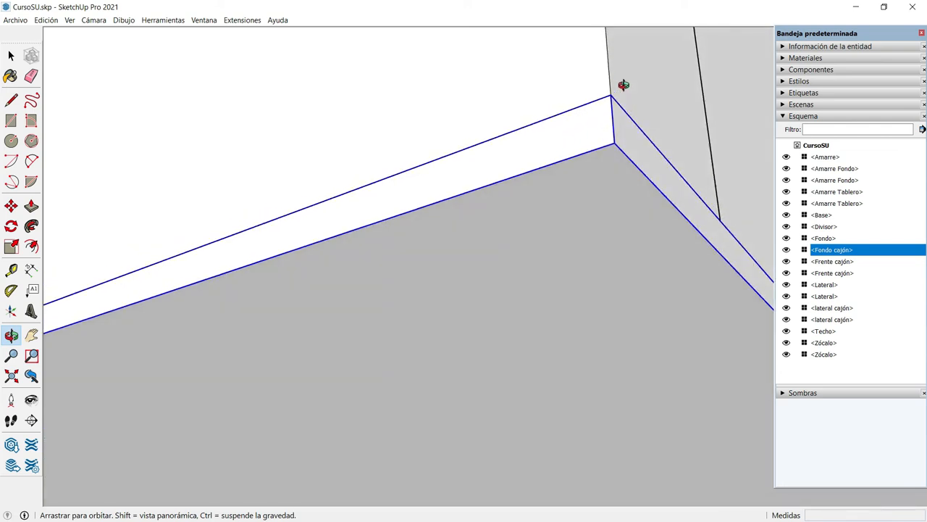
pyautogui.press('m')
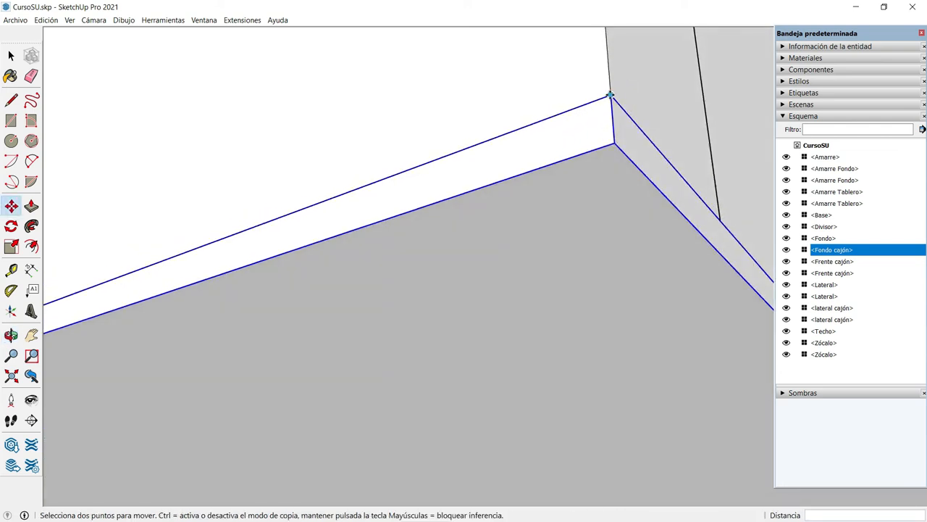
pyautogui.click(611, 95)
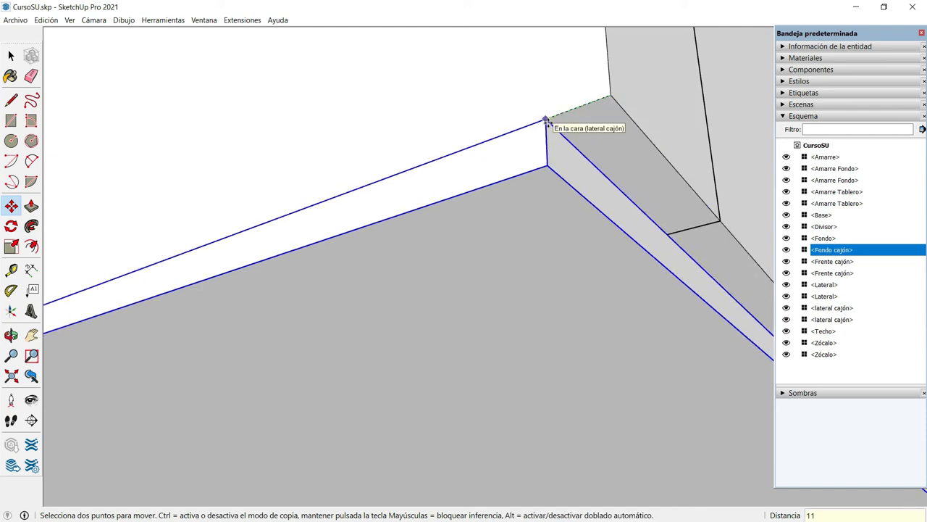
pyautogui.press('Escape')
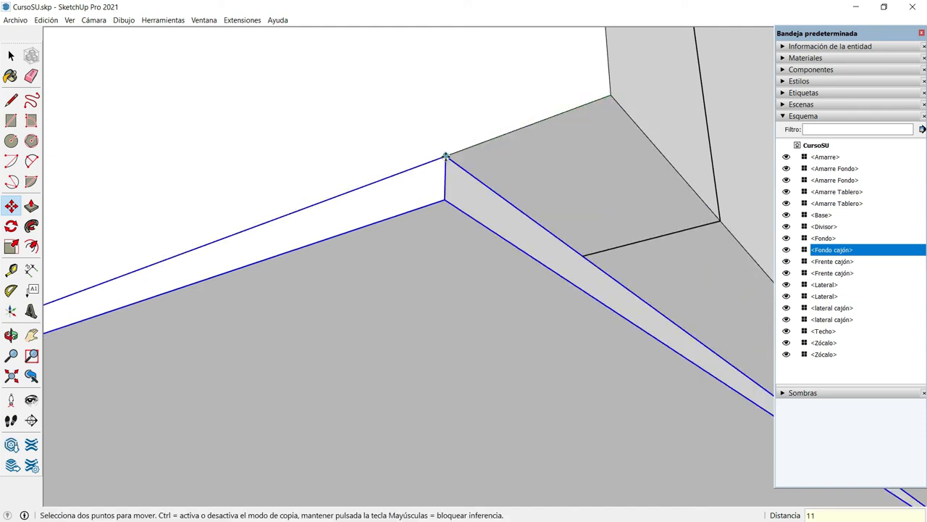
# Move the Fondo cajón panel 11 mm inward along the red axis from the same corner
pyautogui.click(445, 158)
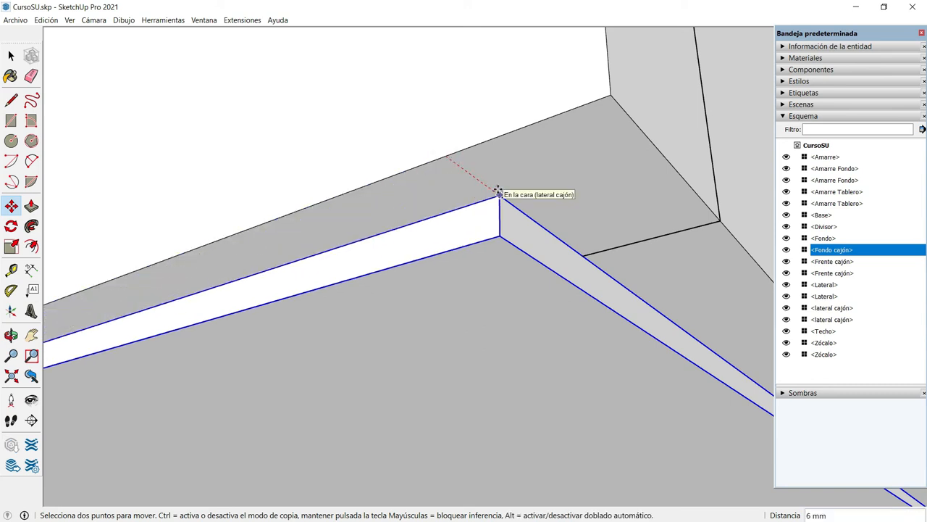
pyautogui.write('11')
pyautogui.press('Return')
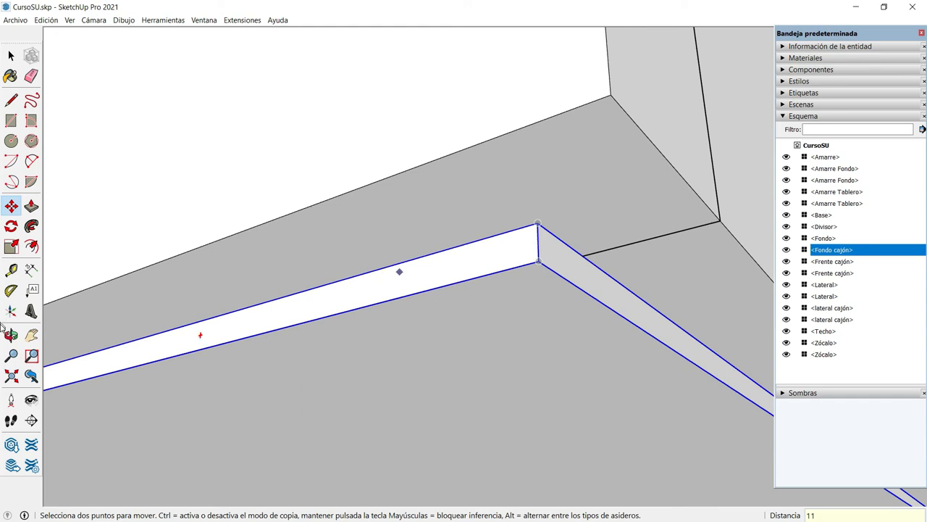
# Raise the Fondo cajón panel 21 mm along the blue axis into the drawer box, using its lower corner as base point
pyautogui.moveTo(409, 228); pyautogui.dragTo(319, 327)
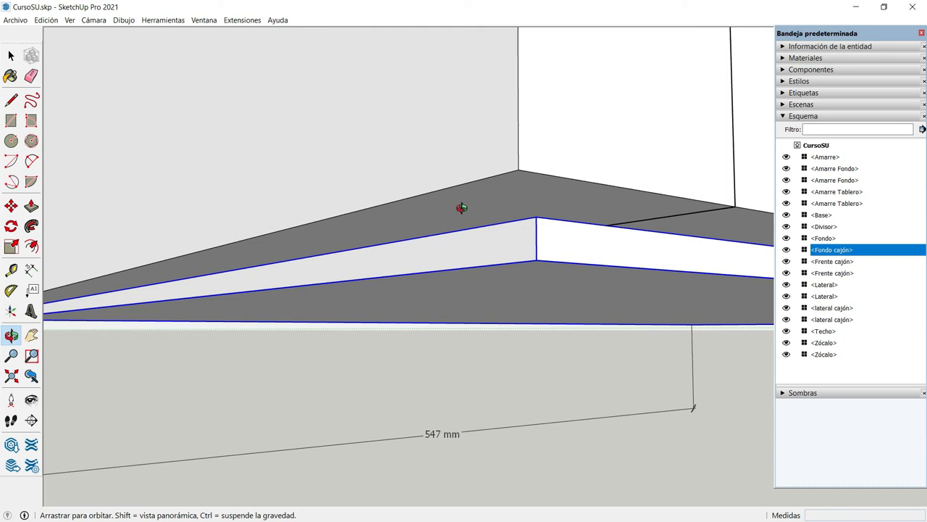
pyautogui.press('m')
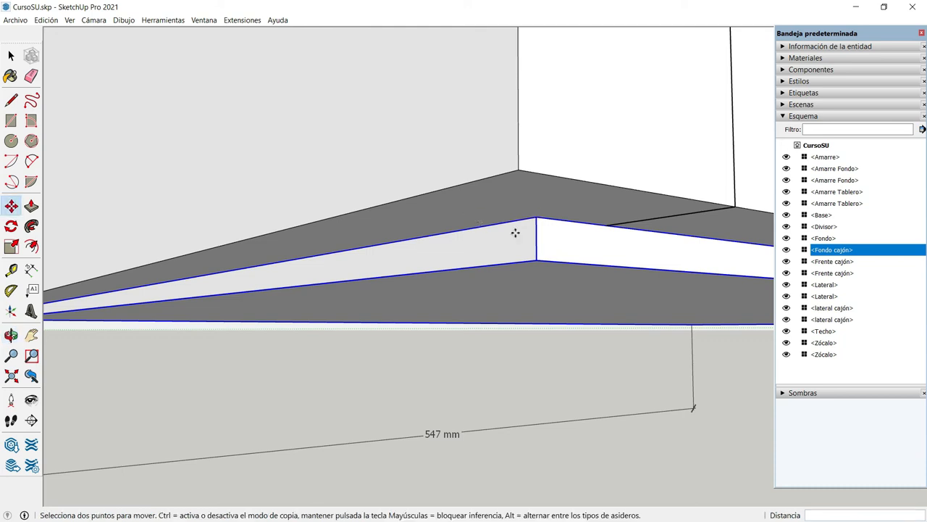
pyautogui.click(536, 260)
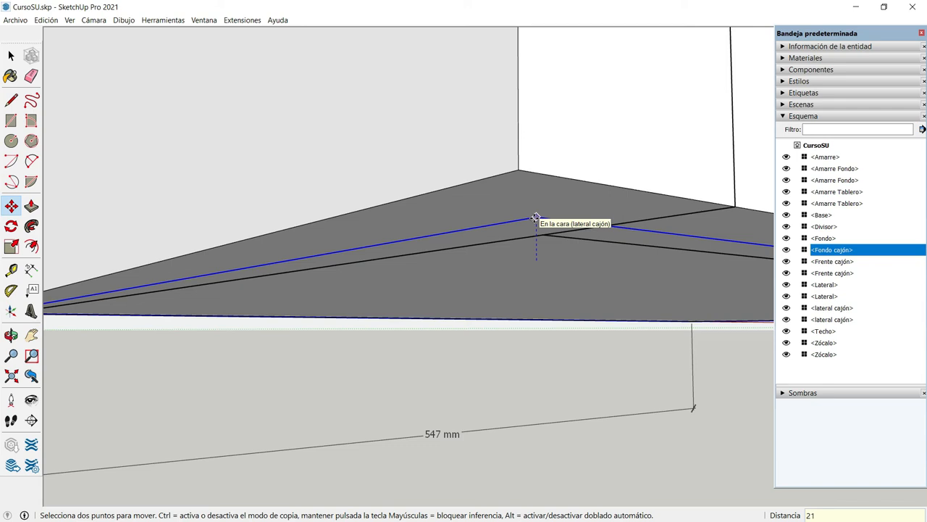
pyautogui.click(534, 217)
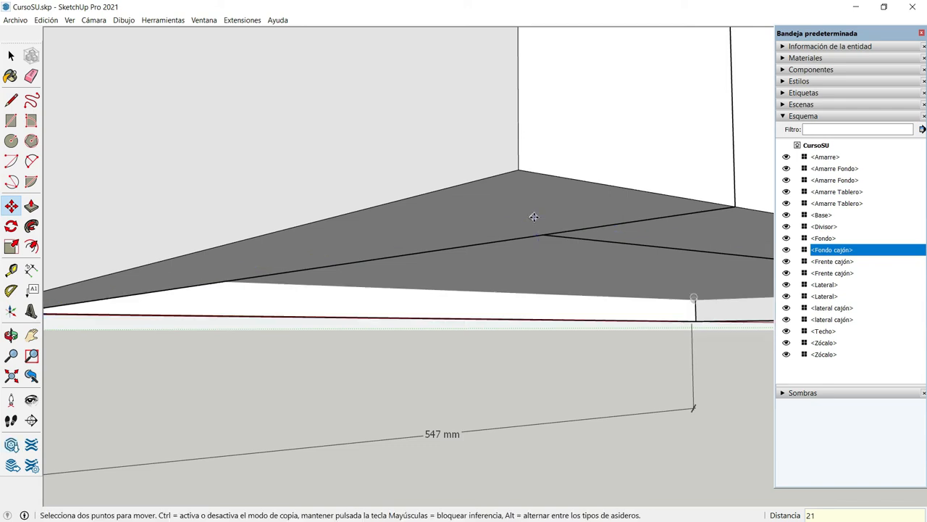
# Draw a 70 mm wide rectangle across the drawer's underside, spanning between the inner edges of both drawer sides
pyautogui.scroll(-5, 534, 219)
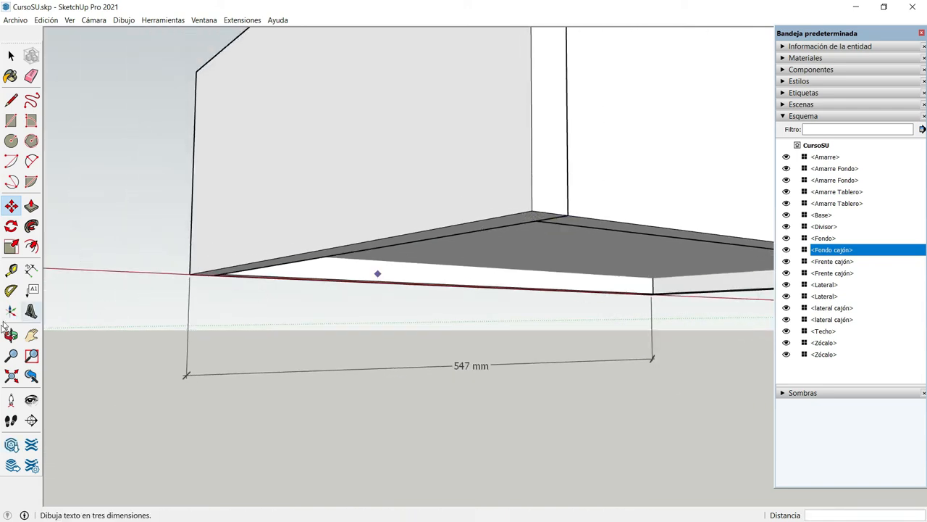
pyautogui.moveTo(588, 317); pyautogui.dragTo(418, 234, button='middle')
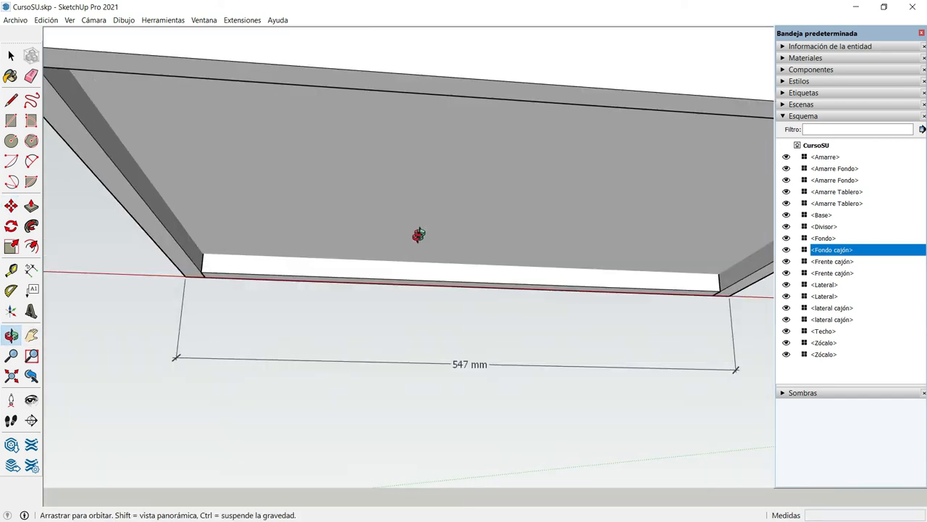
pyautogui.scroll(-2, 421, 233)
pyautogui.moveTo(551, 263); pyautogui.dragTo(495, 220, button='middle')
pyautogui.scroll(-1, 494, 219)
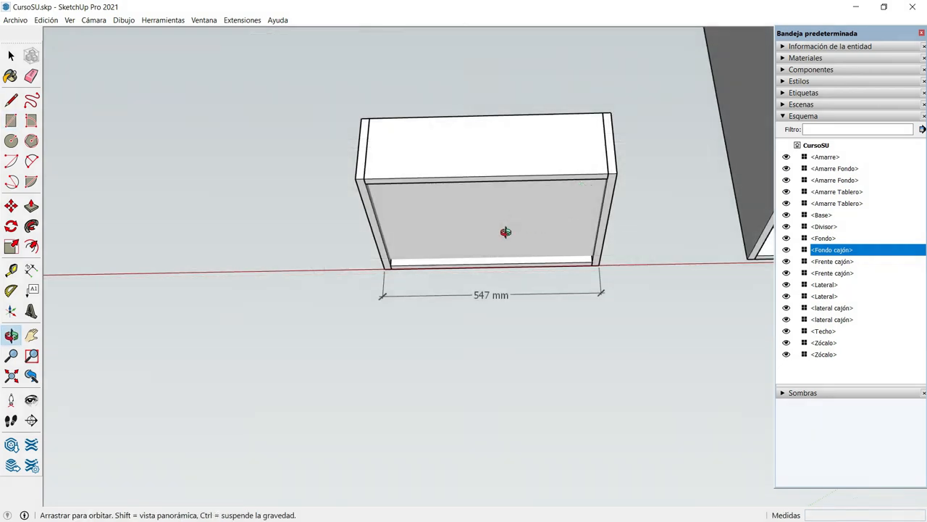
pyautogui.moveTo(507, 232); pyautogui.dragTo(505, 135)
pyautogui.moveTo(479, 241)
pyautogui.mouseDown()
pyautogui.moveTo(472, 149)
pyautogui.moveTo(491, 233)
pyautogui.mouseUp()
pyautogui.scroll(2, 585, 234)
pyautogui.scroll(1, 584, 234)
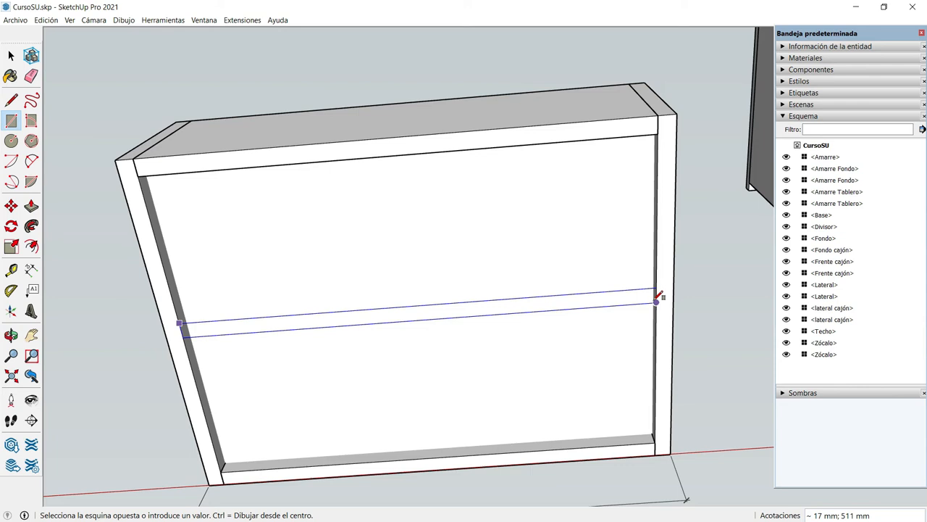
pyautogui.write('70')
pyautogui.press('Return')
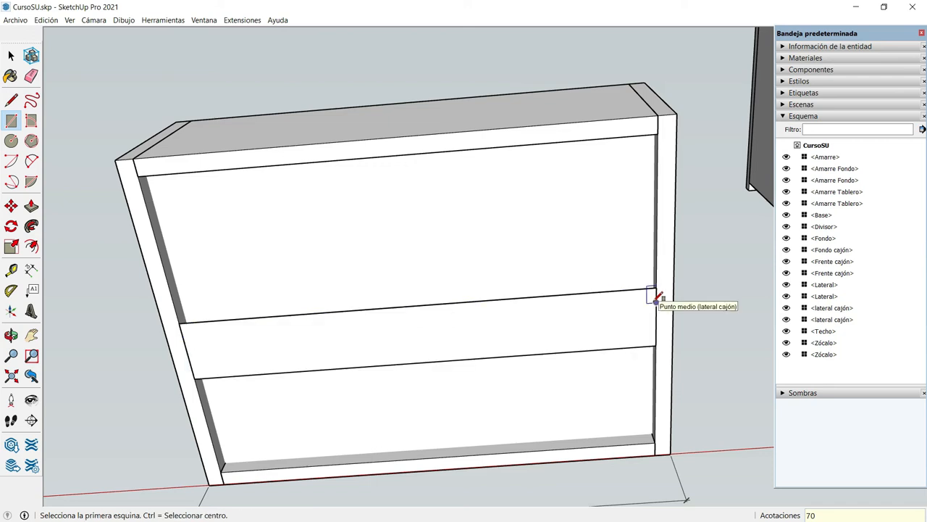
# Extrude the rectangle on the drawer's underside 18 mm toward the bottom panel
pyautogui.press('p')
pyautogui.click(372, 338)
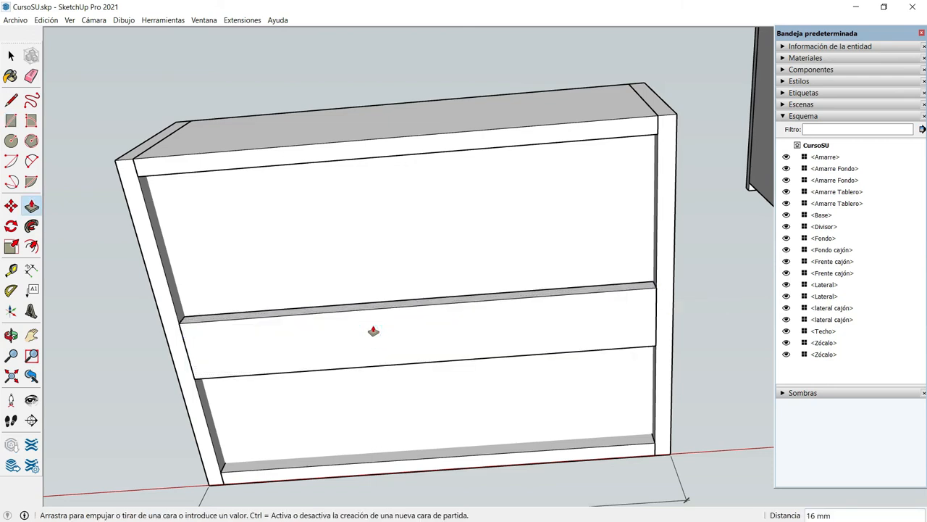
pyautogui.write('18')
pyautogui.press('Return')
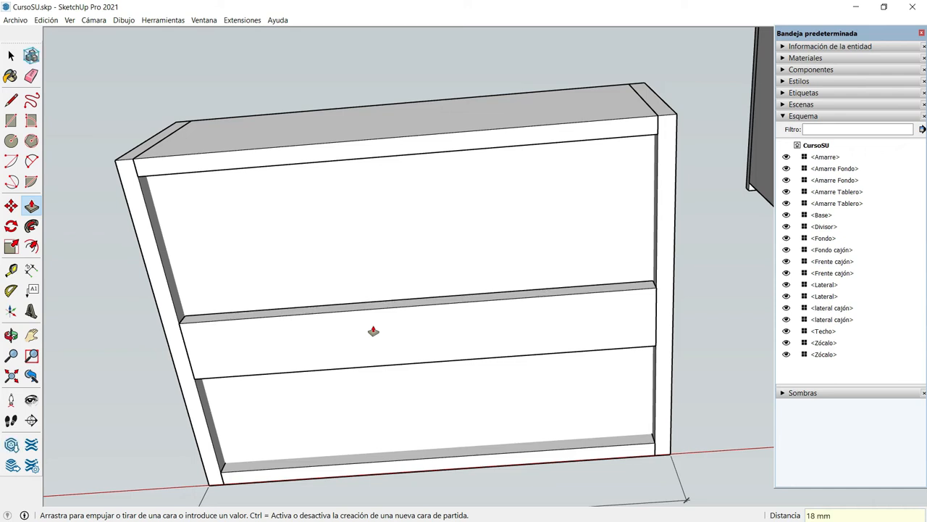
# Select the whole underside strip and make it a component with the definition name "Amarre Fondo Cajón"
pyautogui.press('space')
pyautogui.tripleClick(374, 329)
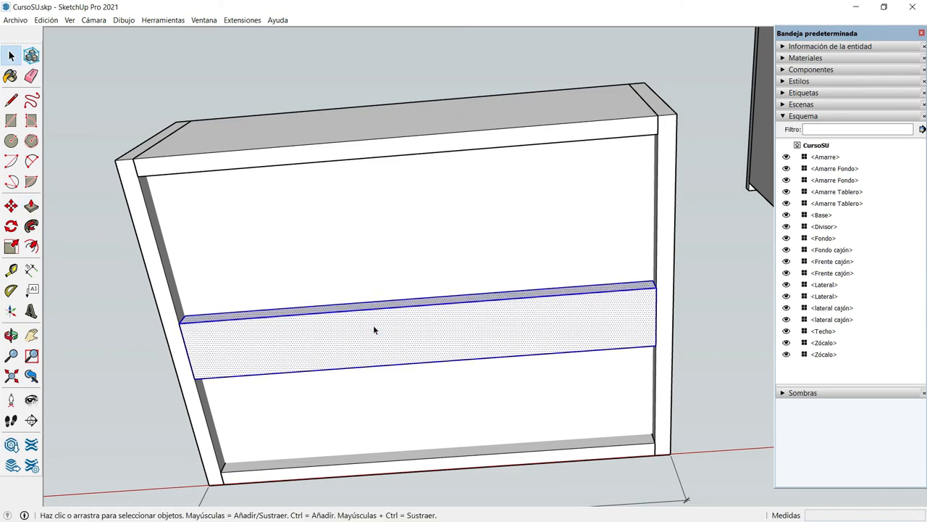
pyautogui.press('g')
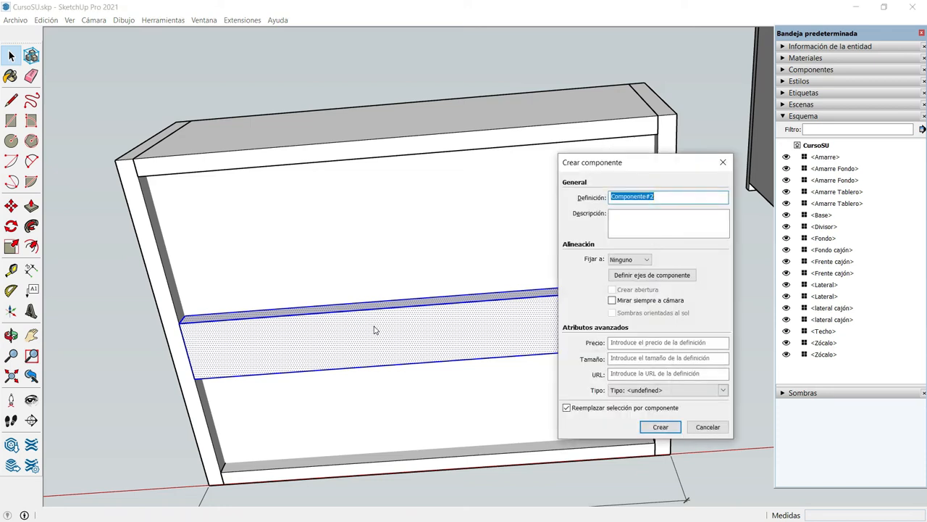
pyautogui.write('Amarre Fondo Cajón')
pyautogui.click(659, 427)
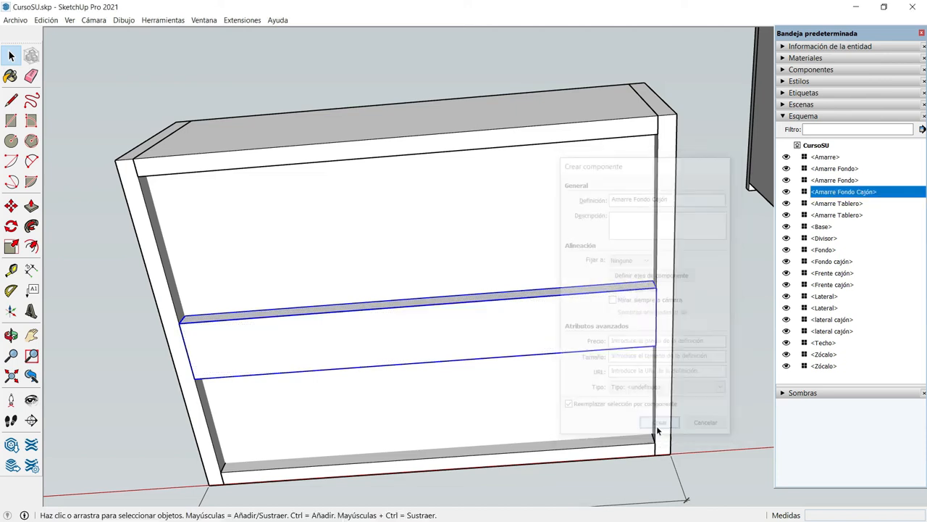
# Center the Amarre Fondo Cajón strip by moving its short edge's midpoint onto the midpoint of the drawer side's lower inner edge
pyautogui.click(11, 335)
pyautogui.moveTo(110, 358); pyautogui.dragTo(152, 249)
pyautogui.scroll(5, 152, 248)
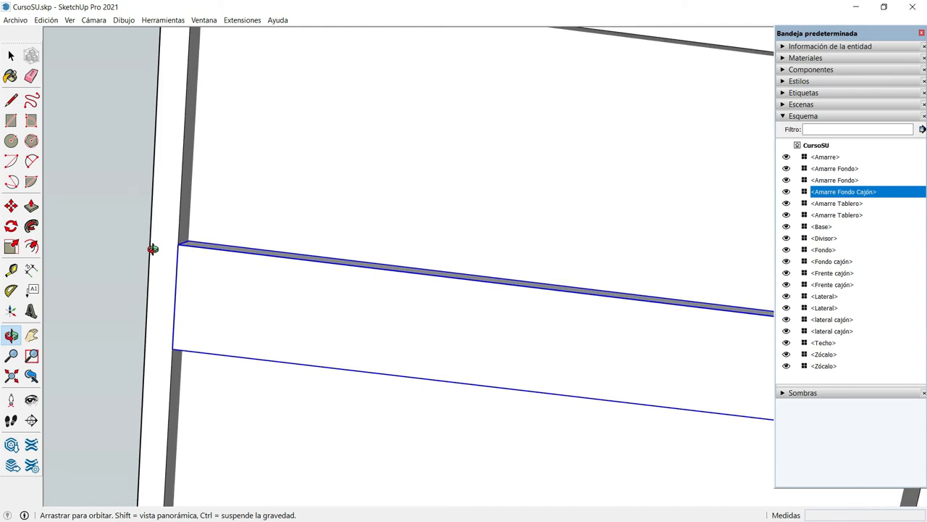
pyautogui.scroll(2, 153, 248)
pyautogui.press('m')
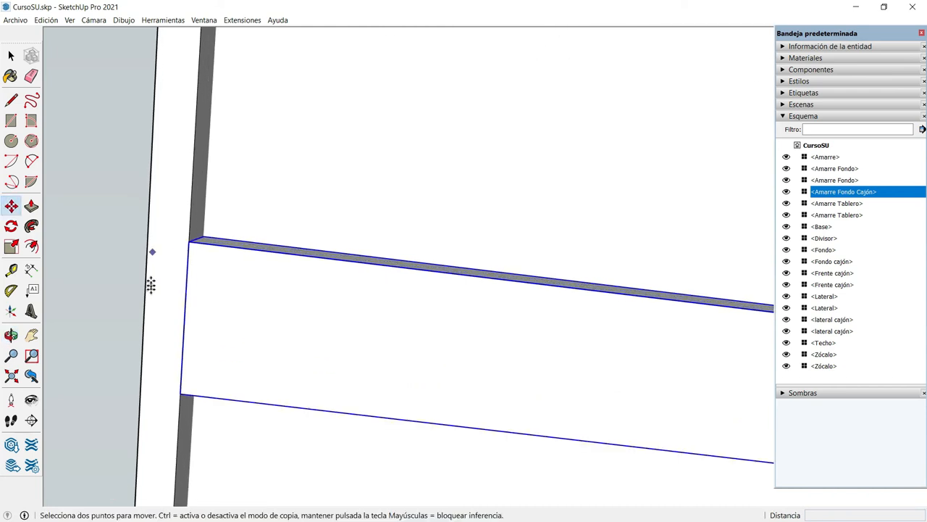
pyautogui.click(184, 319)
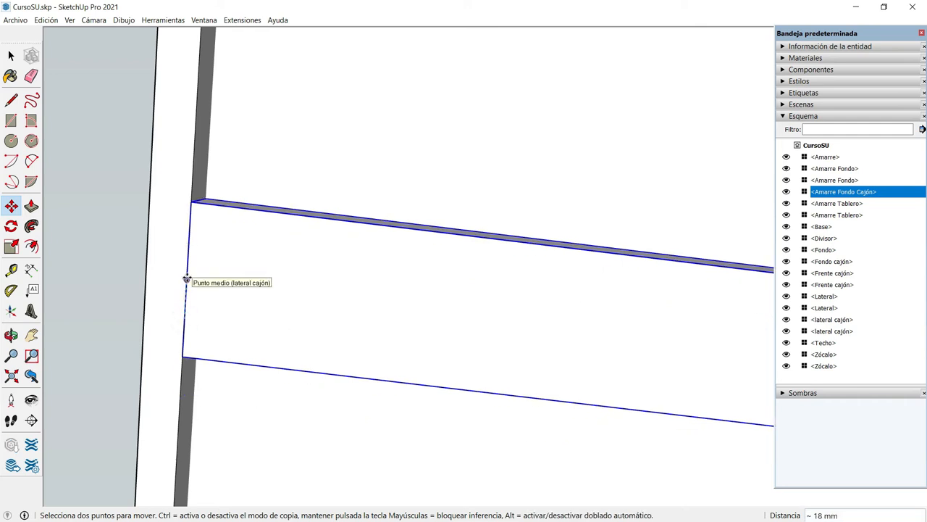
pyautogui.click(186, 280)
pyautogui.scroll(-6, 187, 277)
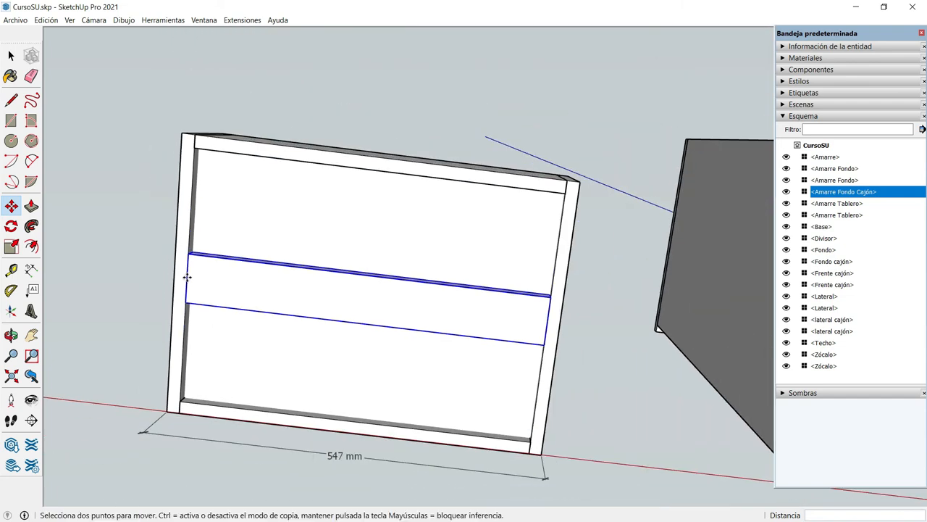
# Examine the assembled drawer from below, above and the front, next to the cabinet
pyautogui.press('o')
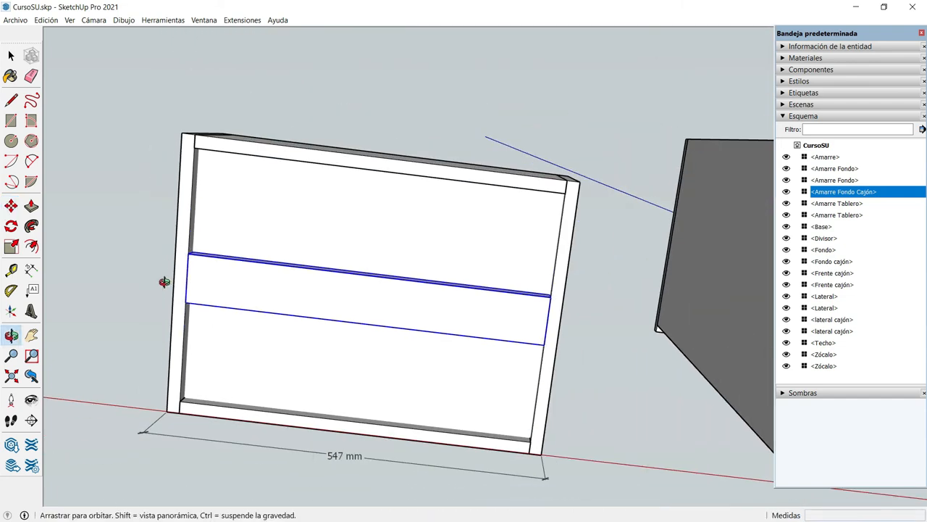
pyautogui.moveTo(152, 263); pyautogui.dragTo(180, 280)
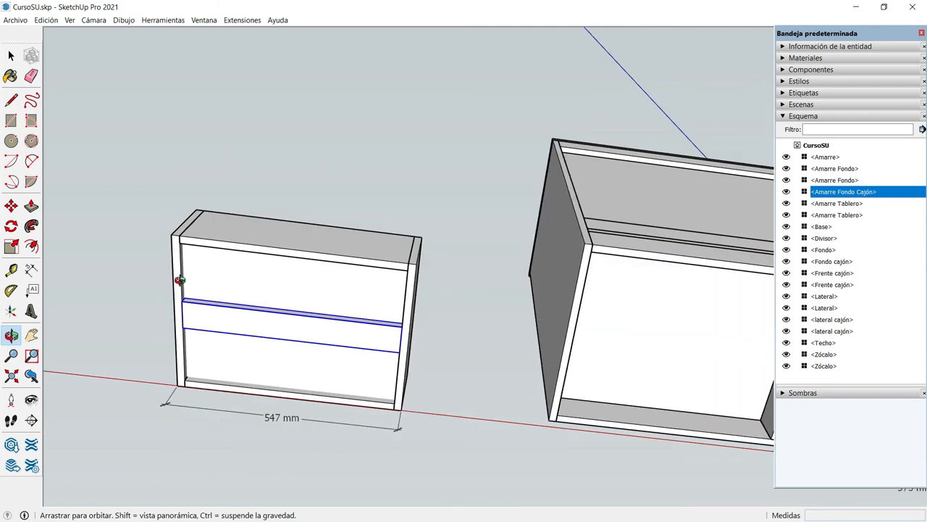
pyautogui.moveTo(181, 325); pyautogui.dragTo(232, 399)
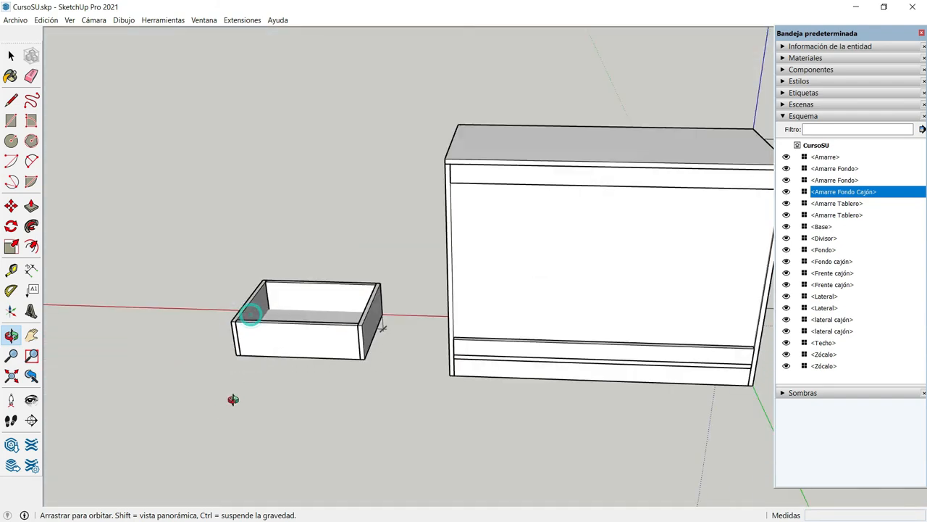
pyautogui.scroll(3, 292, 295)
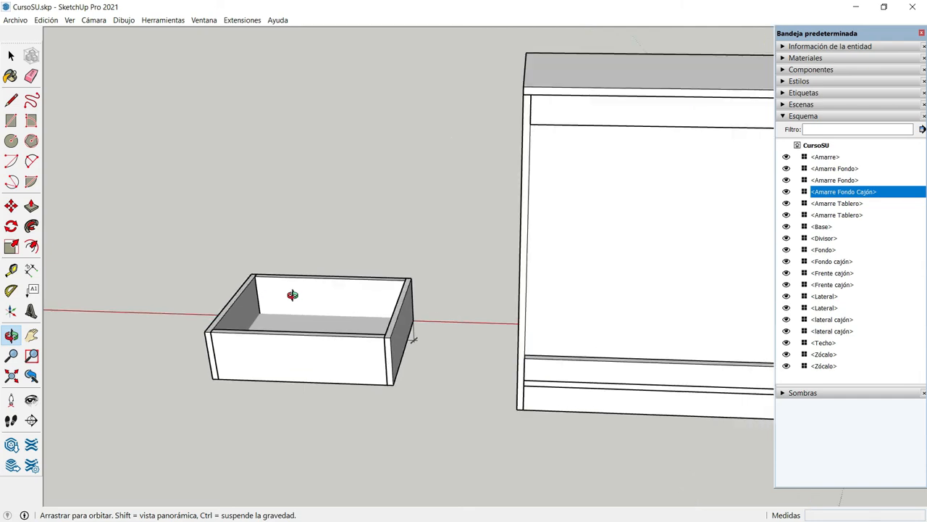
pyautogui.scroll(1, 326, 340)
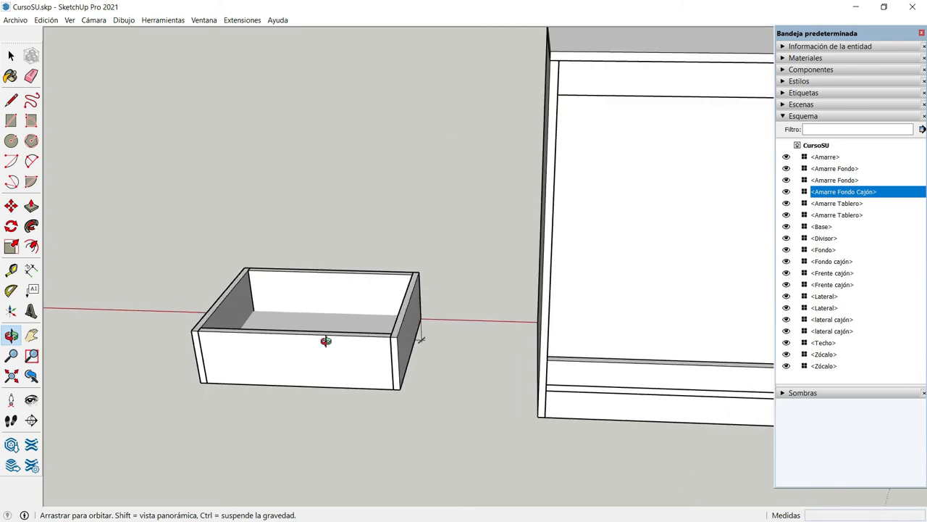
pyautogui.scroll(-2, 326, 340)
pyautogui.moveTo(296, 374); pyautogui.dragTo(535, 272)
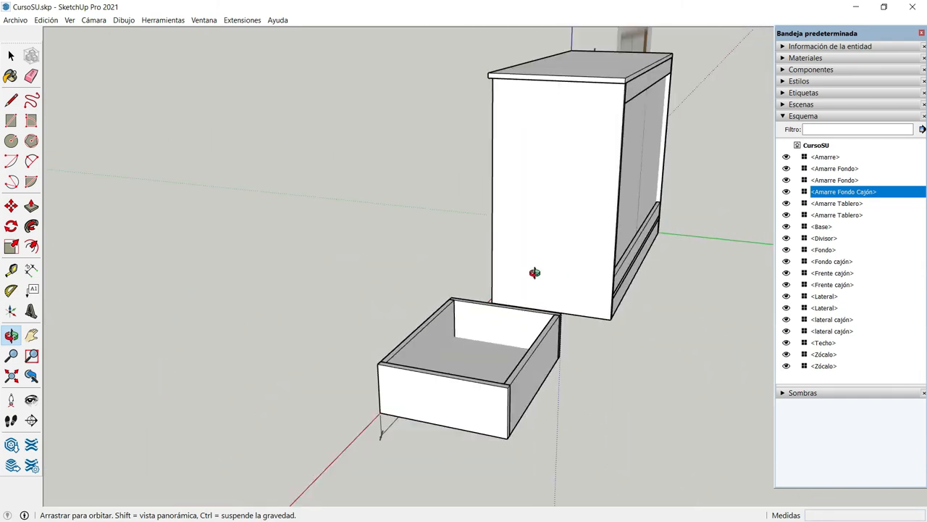
pyautogui.moveTo(360, 441); pyautogui.dragTo(590, 370)
pyautogui.scroll(3, 707, 302)
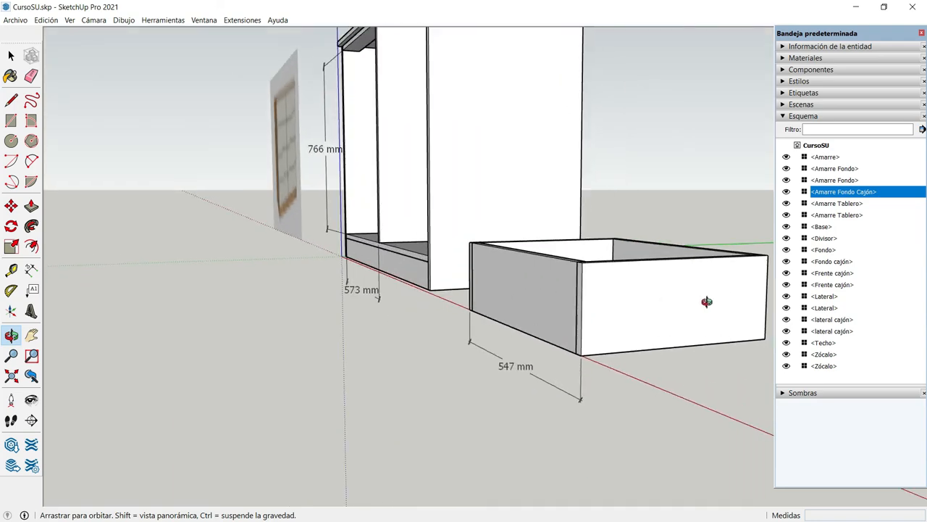
pyautogui.moveTo(706, 302); pyautogui.dragTo(510, 319)
pyautogui.scroll(2, 699, 336)
pyautogui.press('h')
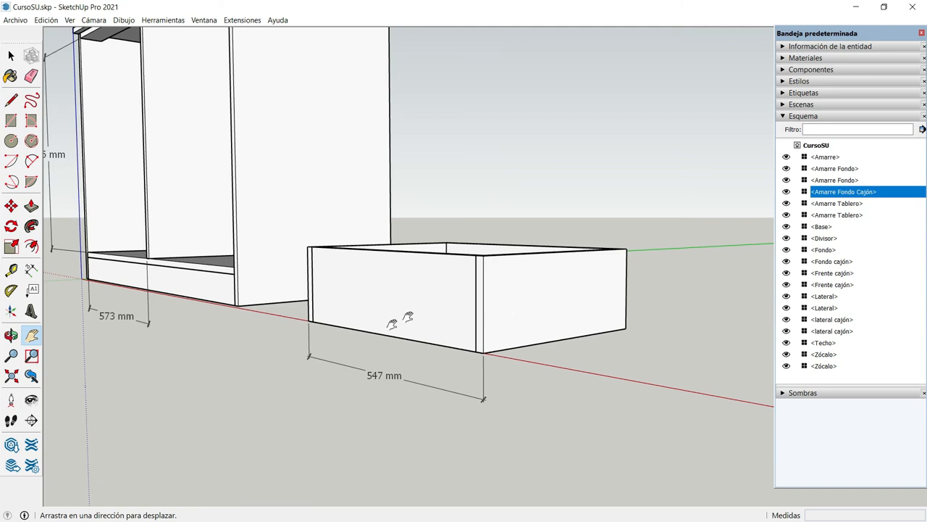
pyautogui.moveTo(354, 330); pyautogui.dragTo(447, 327)
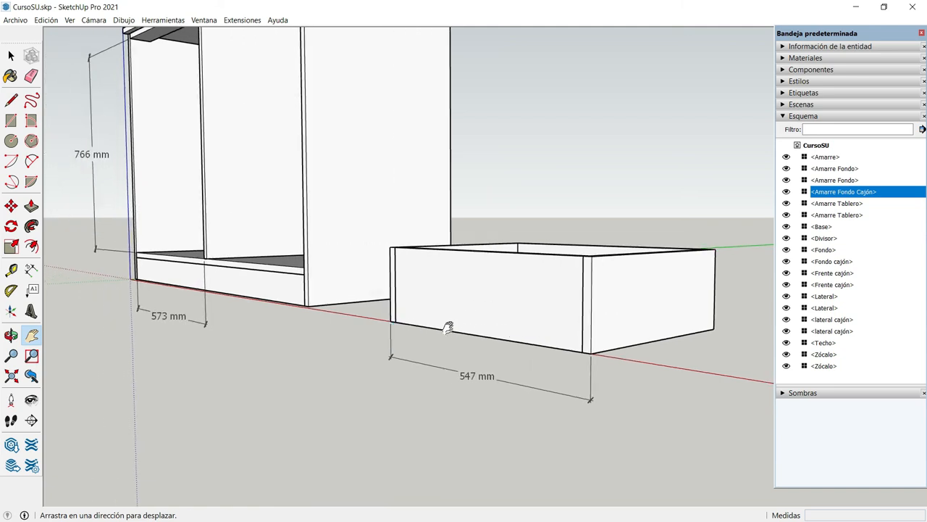
# Delete the width dimension in front of the drawer
pyautogui.press('space')
pyautogui.click(532, 388)
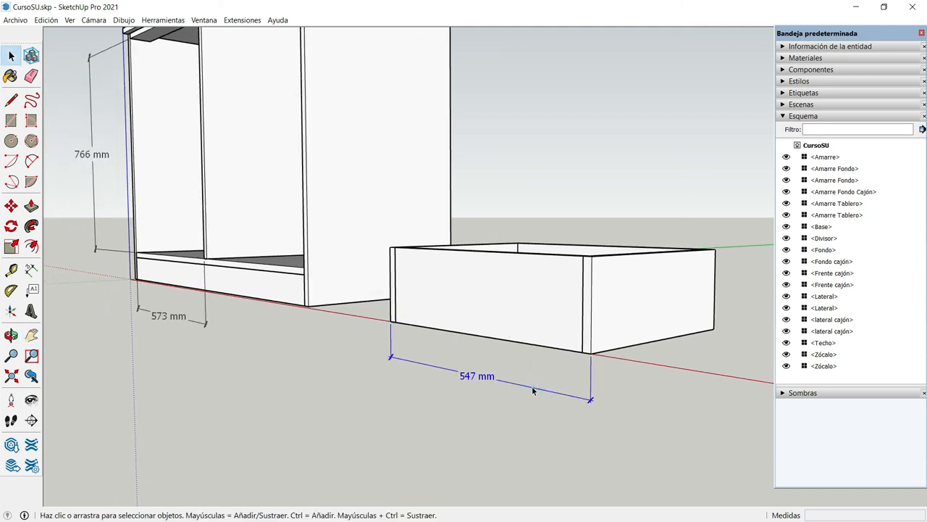
pyautogui.press('Delete')
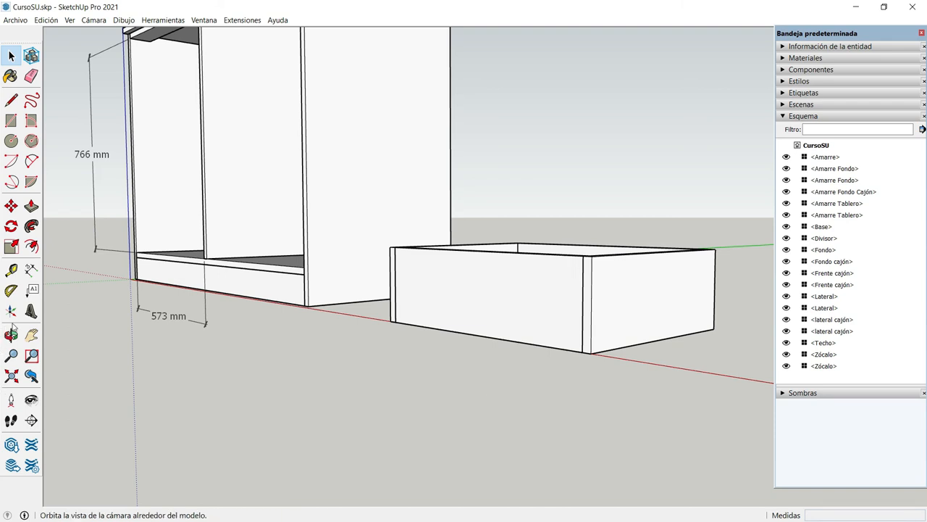
# Group all the drawer's pieces, including its fronts, sides, bottom panel and underside strip
pyautogui.click(31, 334)
pyautogui.moveTo(449, 283); pyautogui.dragTo(356, 321)
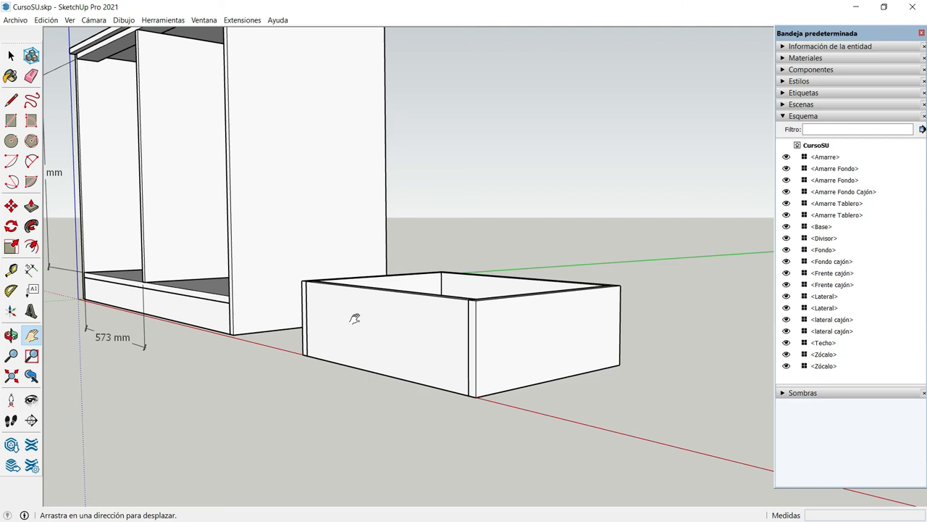
pyautogui.click(12, 334)
pyautogui.moveTo(368, 354); pyautogui.dragTo(474, 355)
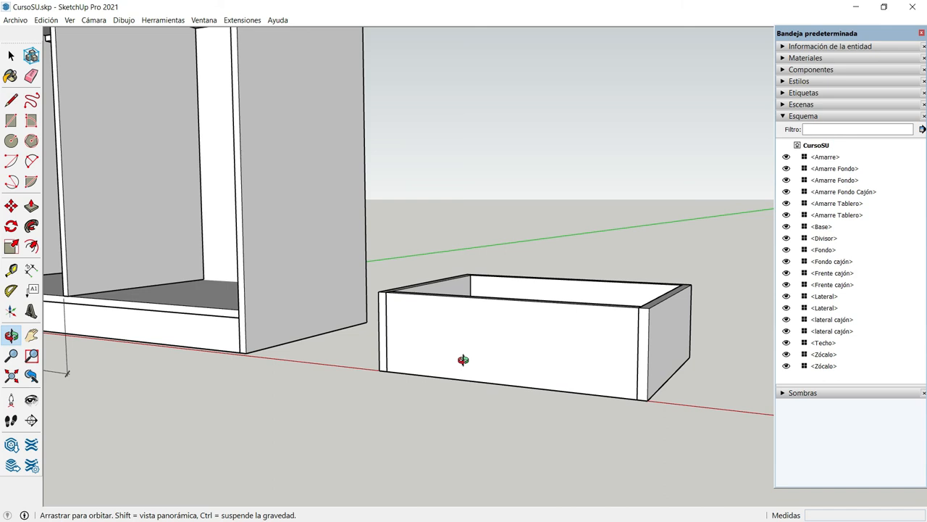
pyautogui.press('space')
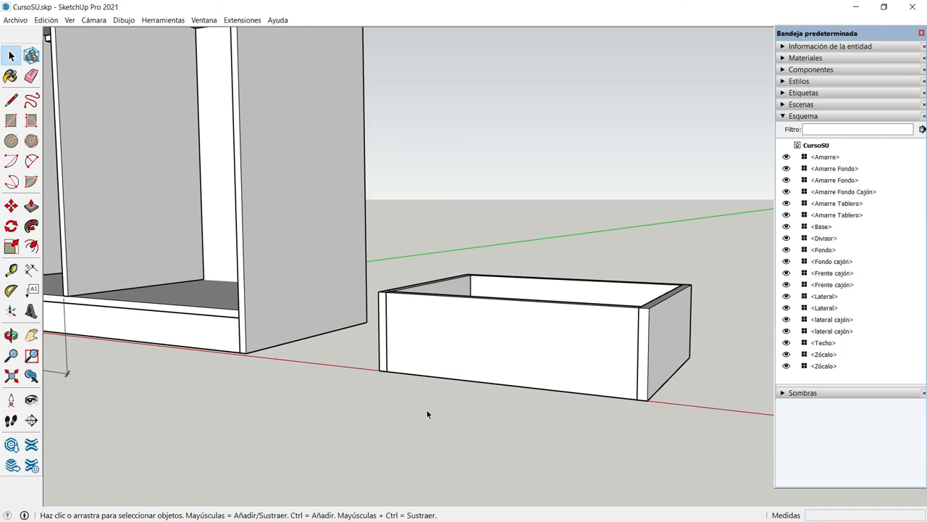
pyautogui.scroll(2, 613, 355)
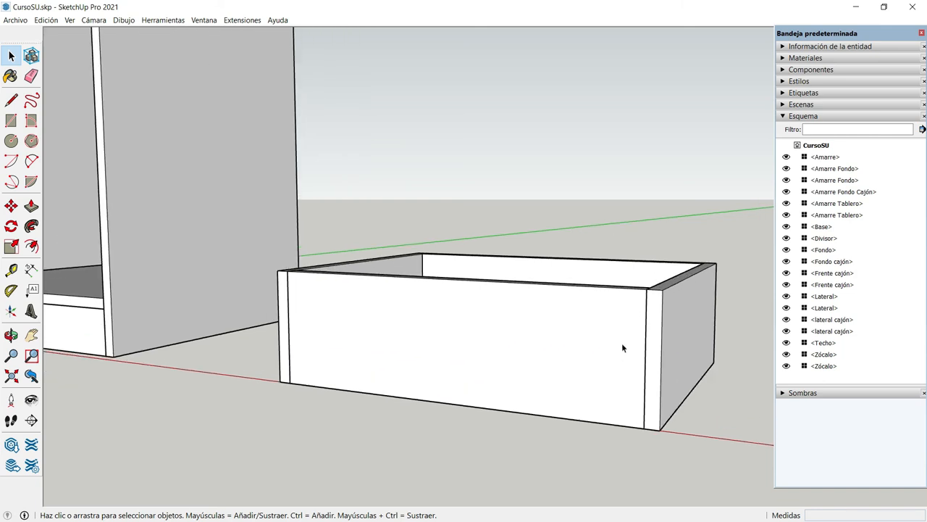
pyautogui.scroll(1, 614, 348)
pyautogui.press('o')
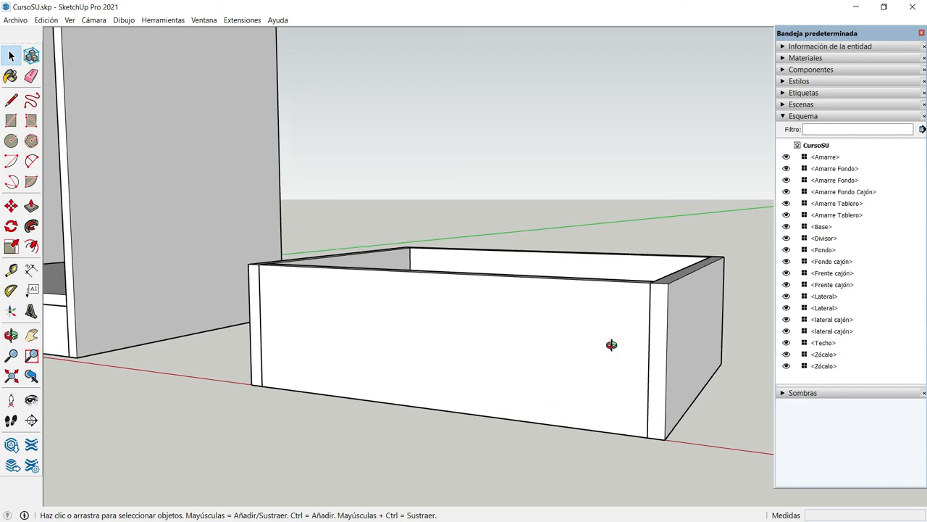
pyautogui.moveTo(376, 358); pyautogui.dragTo(495, 387)
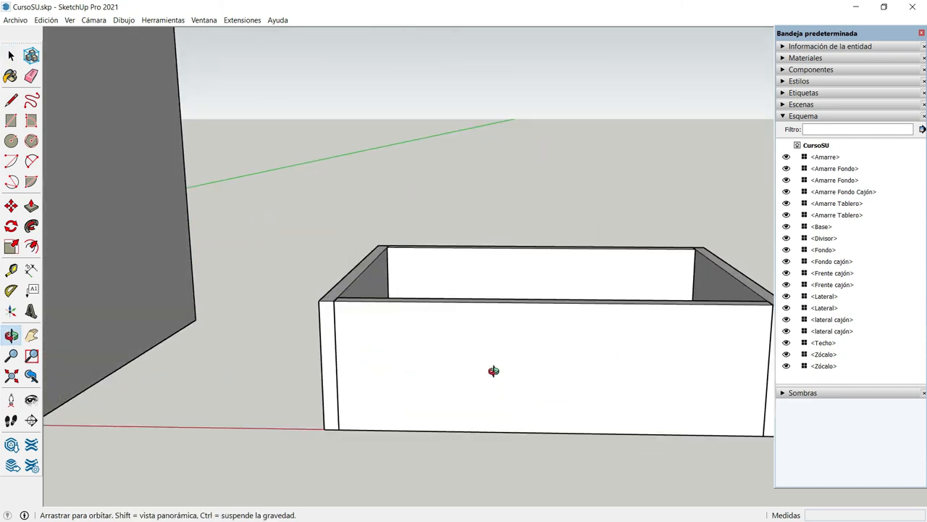
pyautogui.scroll(1, 495, 370)
pyautogui.scroll(-2, 495, 371)
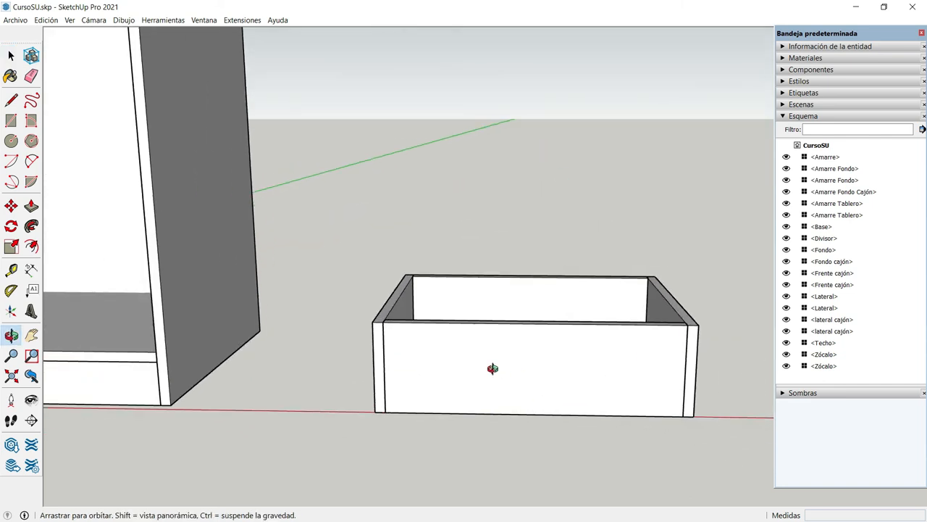
pyautogui.press('space')
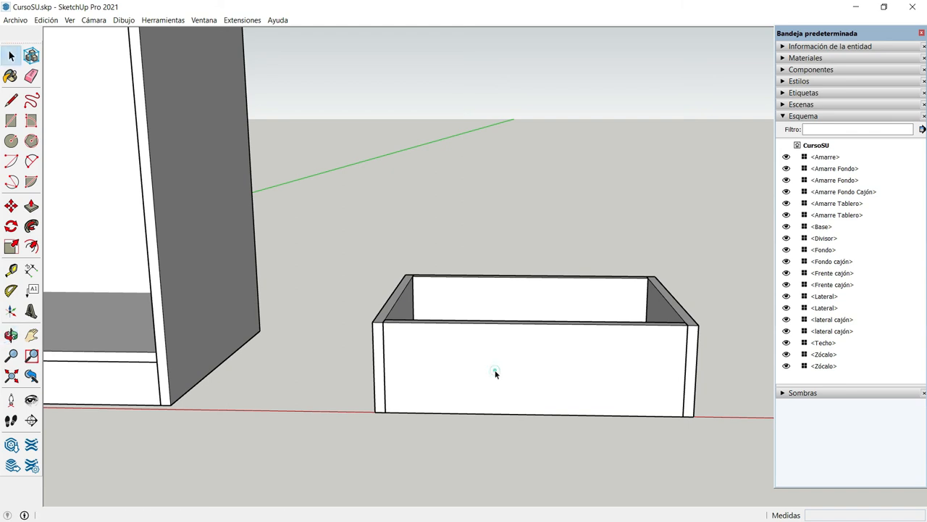
pyautogui.click(493, 369)
pyautogui.moveTo(347, 210); pyautogui.dragTo(730, 479)
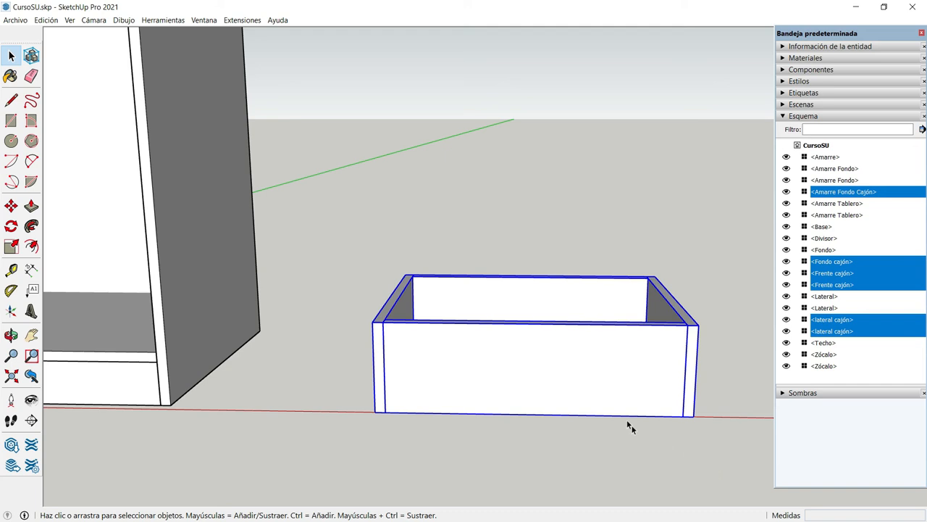
pyautogui.rightClick(547, 355)
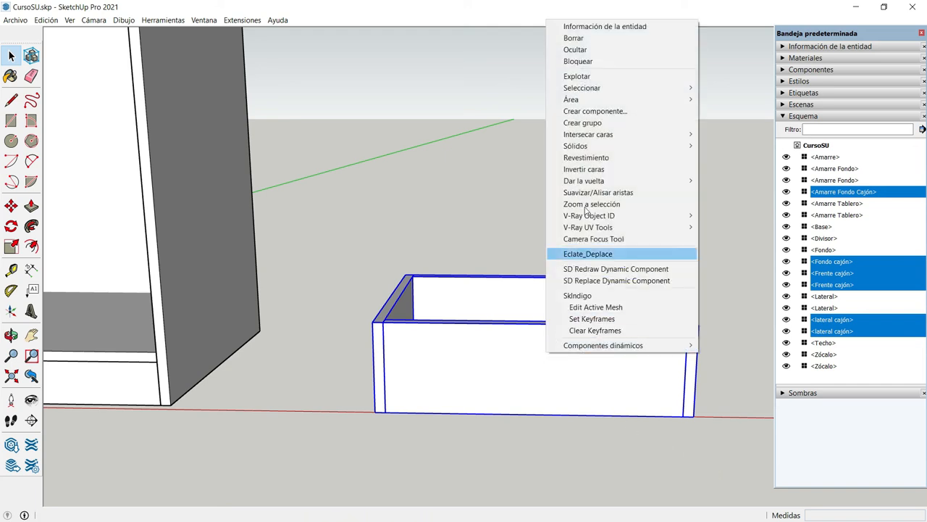
pyautogui.click(598, 123)
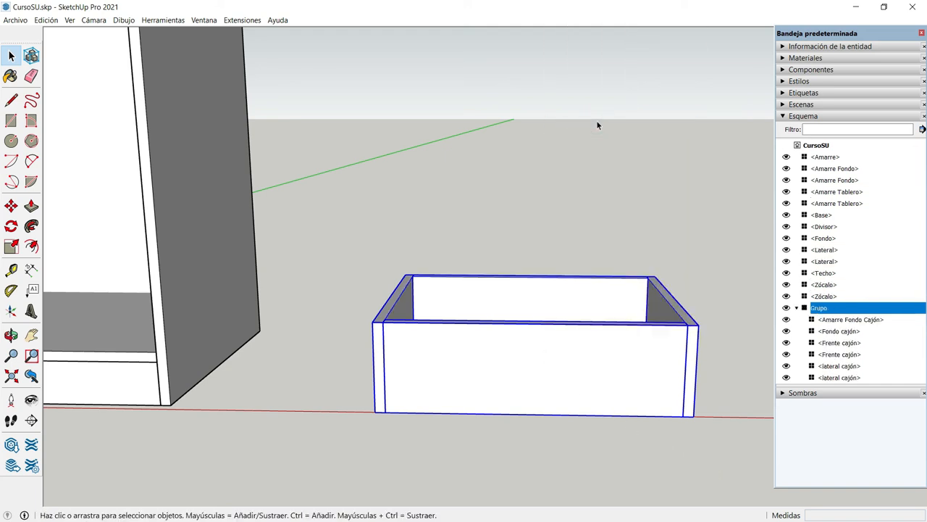
# Rename the drawer group "Cajón" in the outliner and deselect it
pyautogui.rightClick(828, 310)
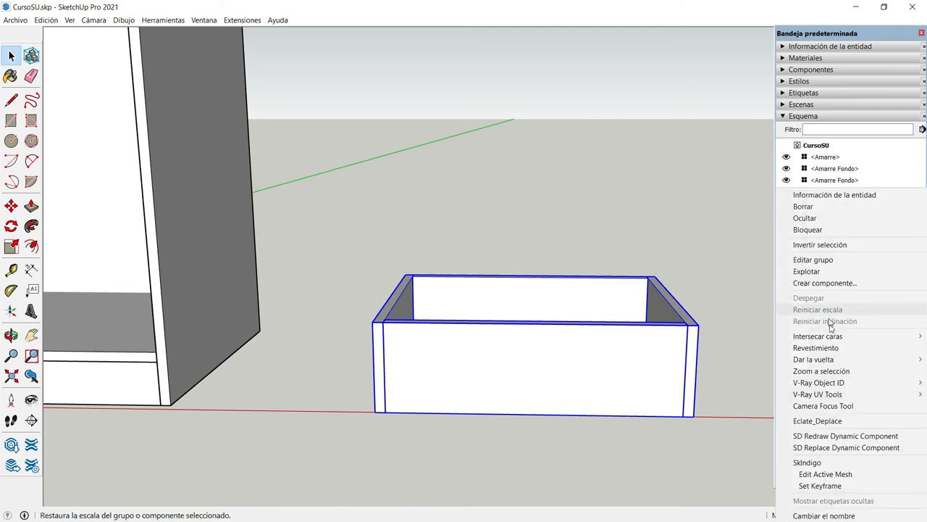
pyautogui.click(844, 514)
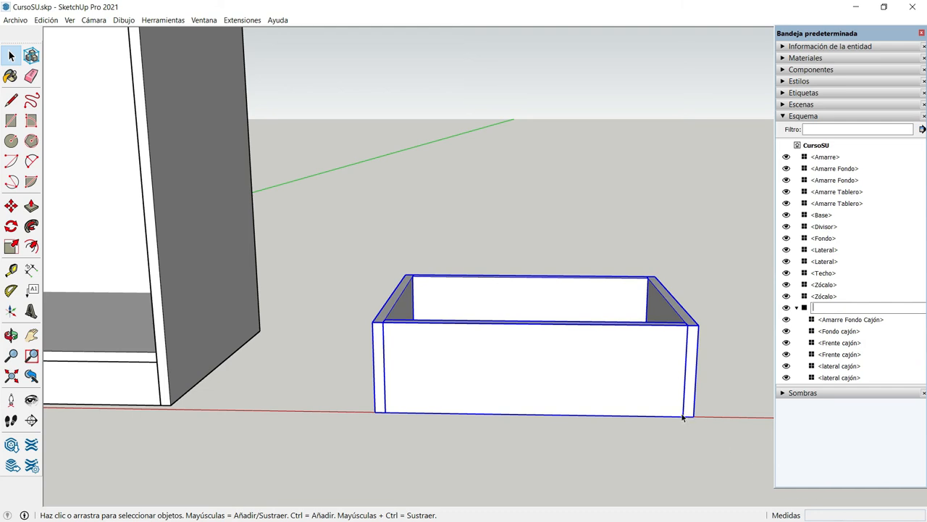
pyautogui.write('Cajón')
pyautogui.click(688, 229)
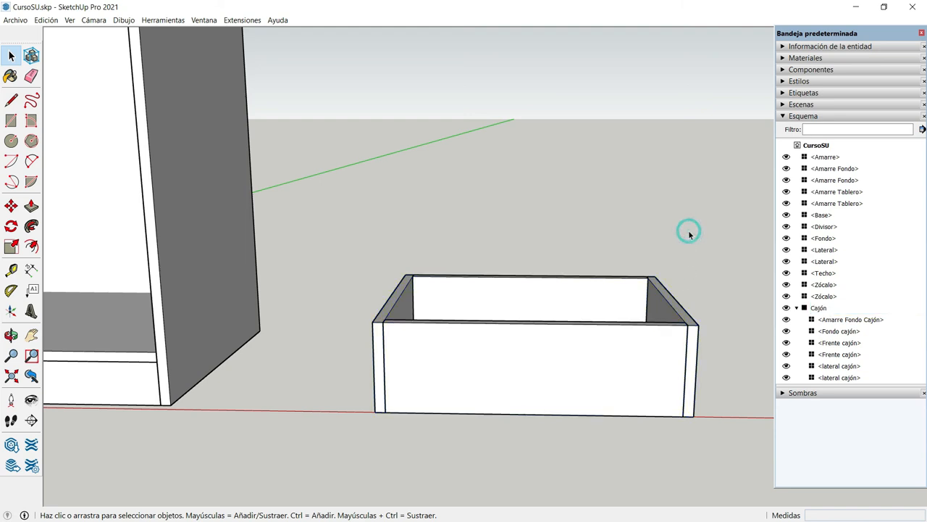
# Move the Cajón group by its lower-left front corner onto the lower-left front inner corner of the cabinet's left compartment
pyautogui.scroll(-1, 688, 229)
pyautogui.scroll(-3, 671, 245)
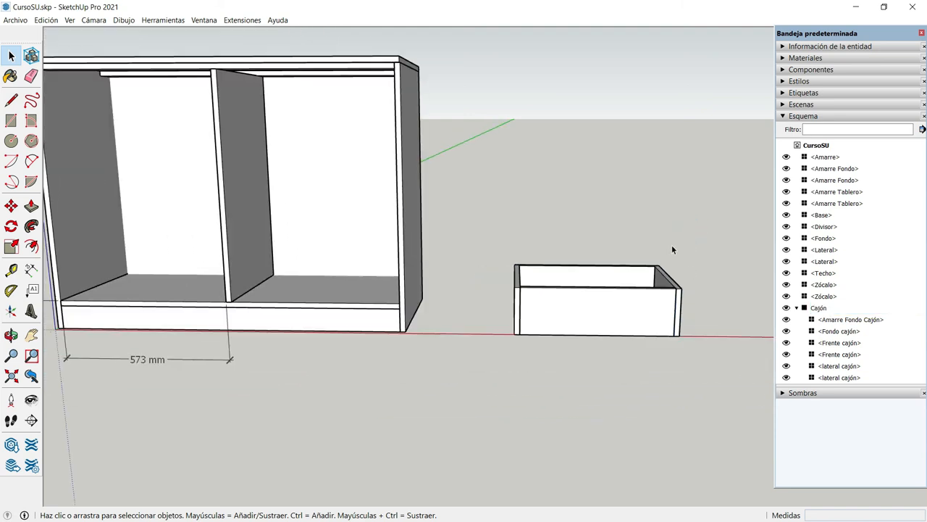
pyautogui.scroll(-1, 672, 248)
pyautogui.click(579, 318)
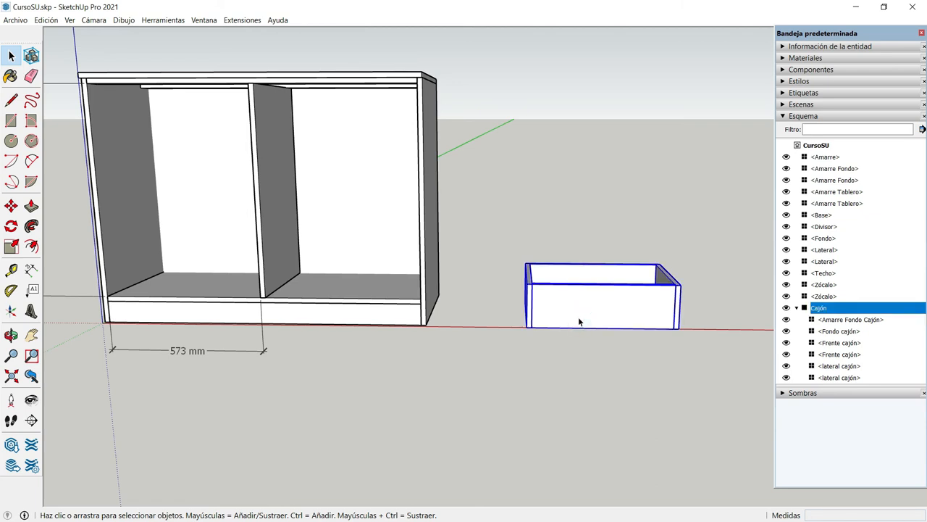
pyautogui.click(32, 335)
pyautogui.moveTo(238, 354); pyautogui.dragTo(351, 359)
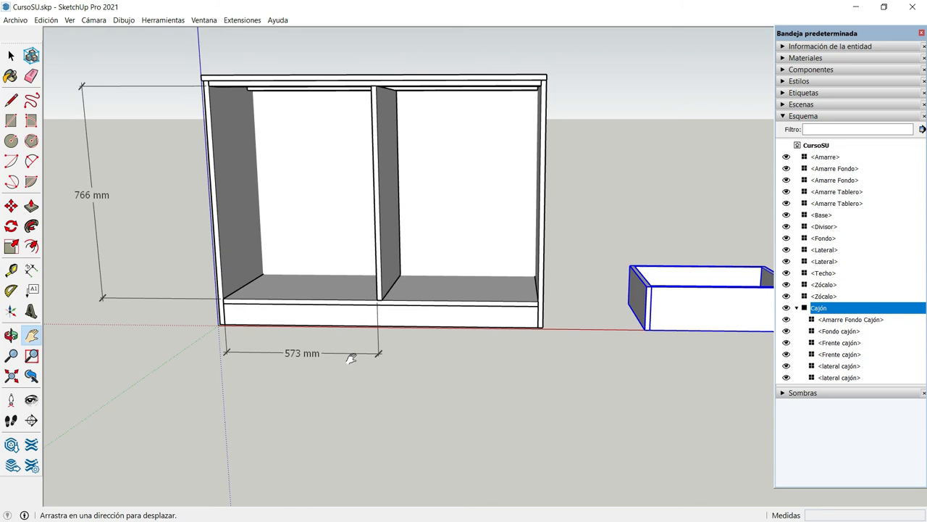
pyautogui.press('m')
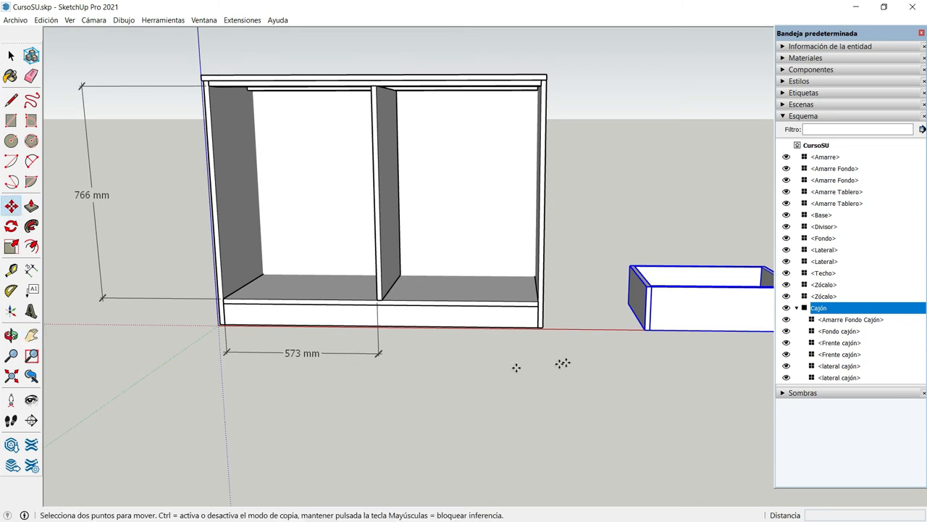
pyautogui.click(643, 330)
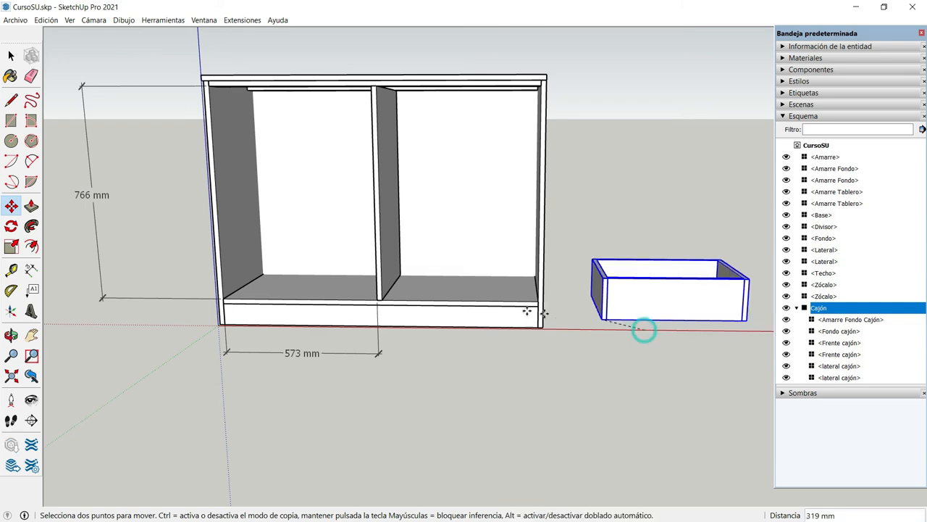
pyautogui.click(226, 297)
# Move the drawer 13 mm along the base's front edge, away from the cabinet's left side panel
pyautogui.scroll(5, 225, 297)
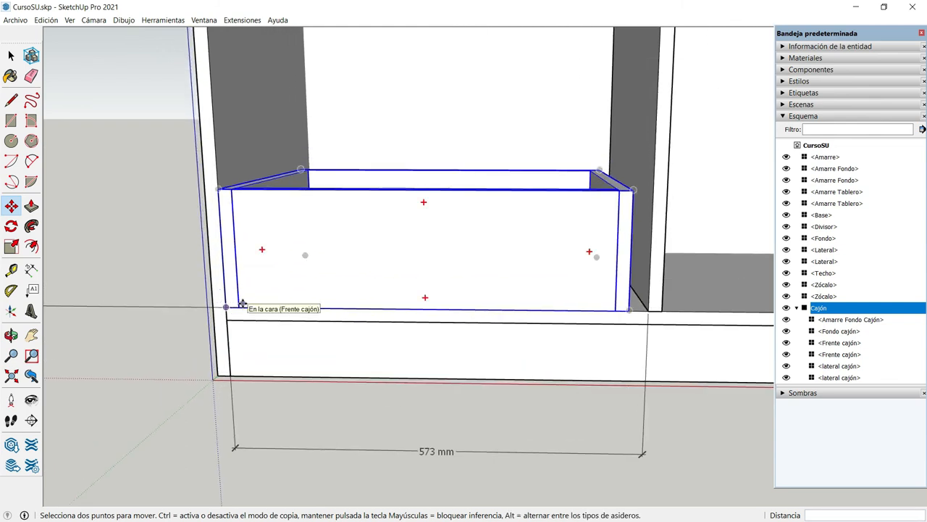
pyautogui.scroll(3, 239, 306)
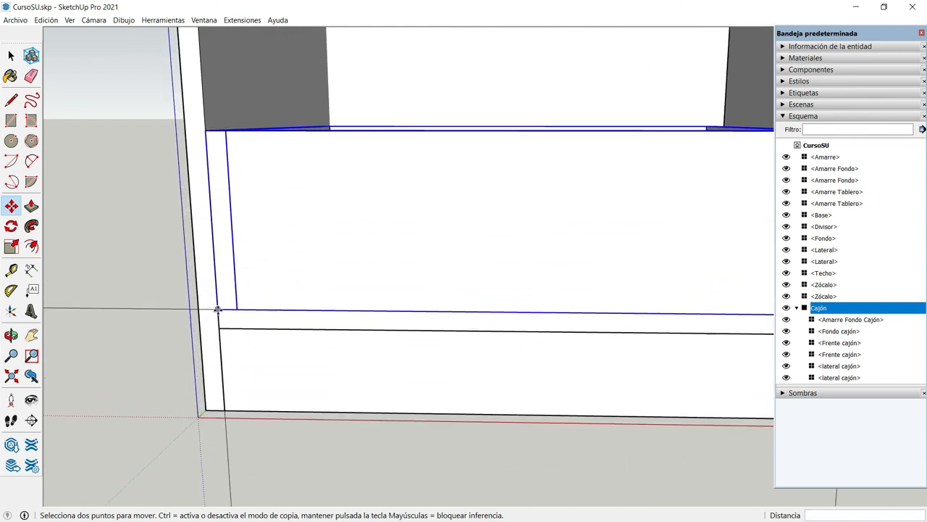
pyautogui.click(216, 310)
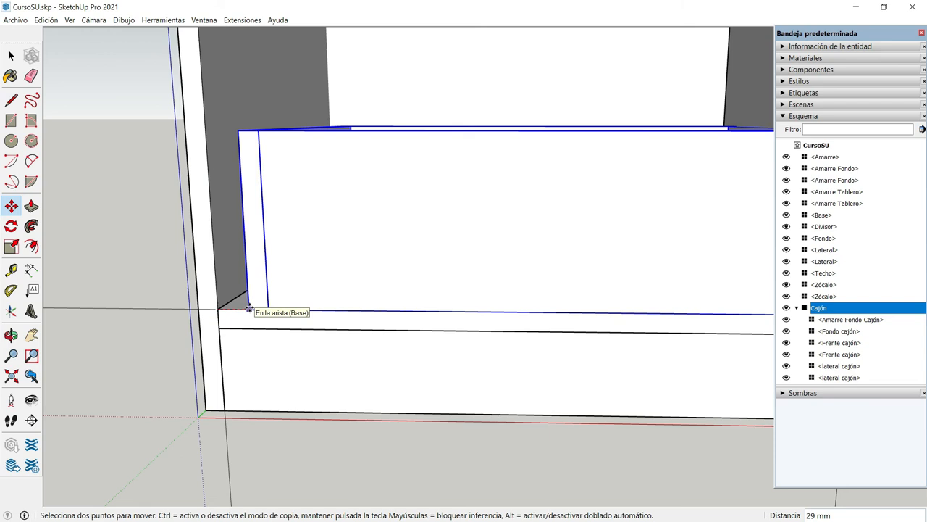
pyautogui.write('13')
pyautogui.press('Return')
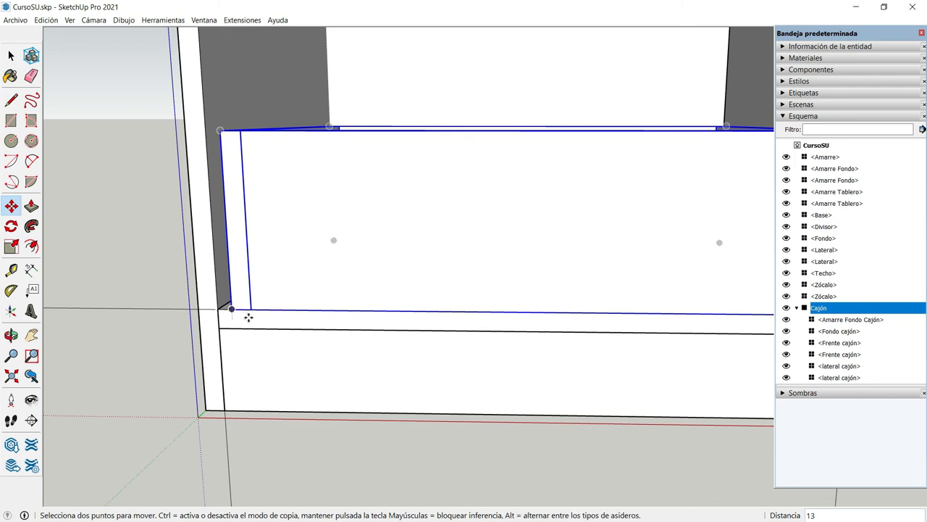
# Raise the drawer 10 mm along the blue axis above the cabinet base
pyautogui.click(228, 308)
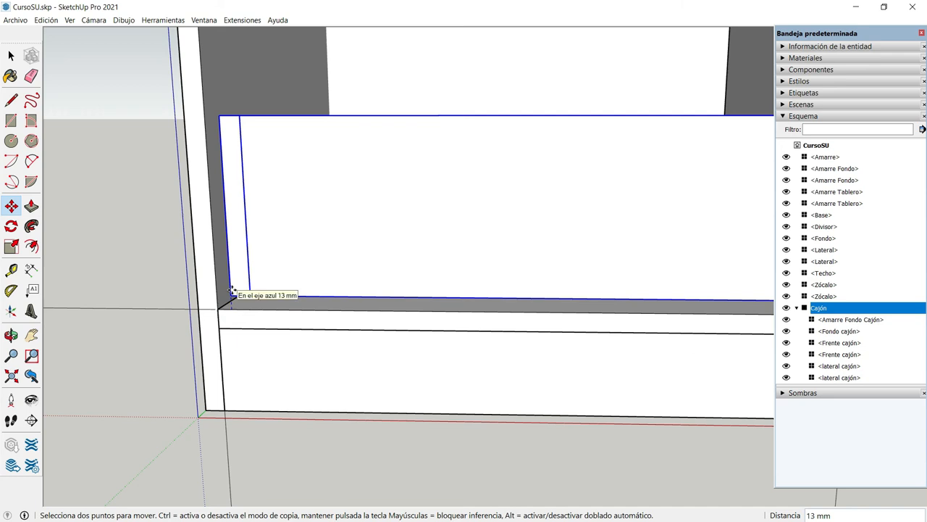
pyautogui.write('10')
pyautogui.press('Return')
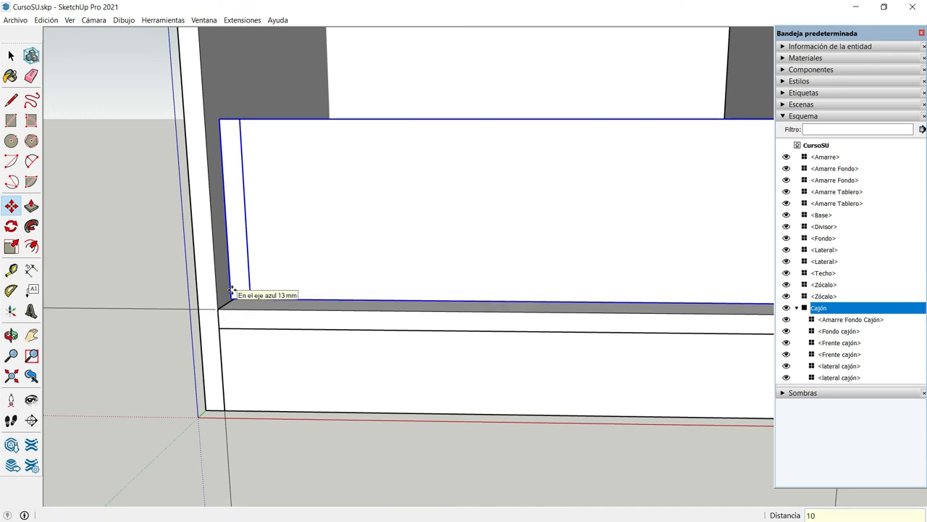
# Copy the drawer straight up so the copy's lower-left front corner sits on the original's upper-left front corner
pyautogui.scroll(-3, 230, 289)
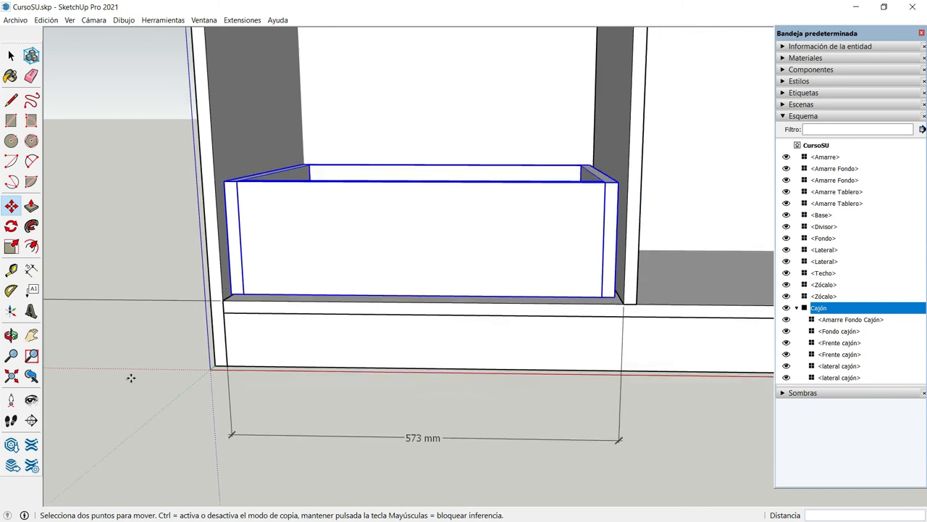
pyautogui.scroll(-1, 132, 378)
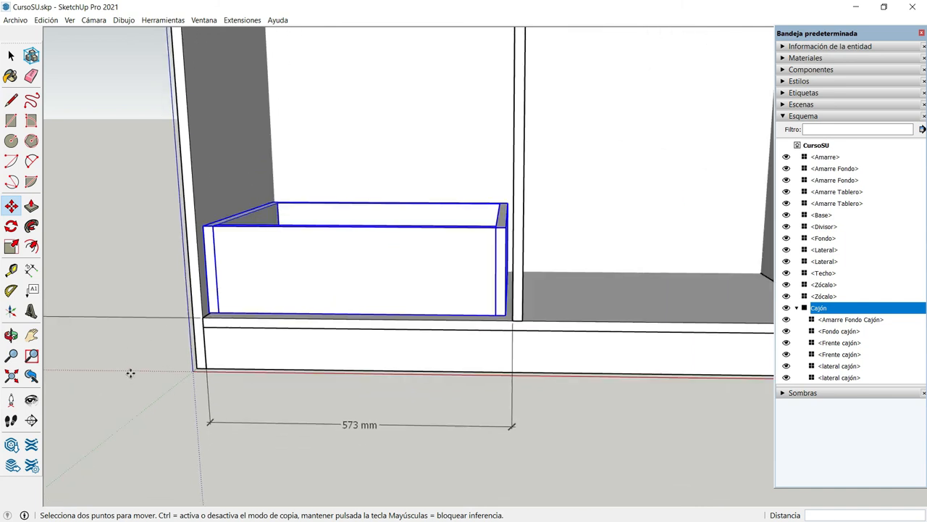
pyautogui.press('ctrl')
pyautogui.click(208, 313)
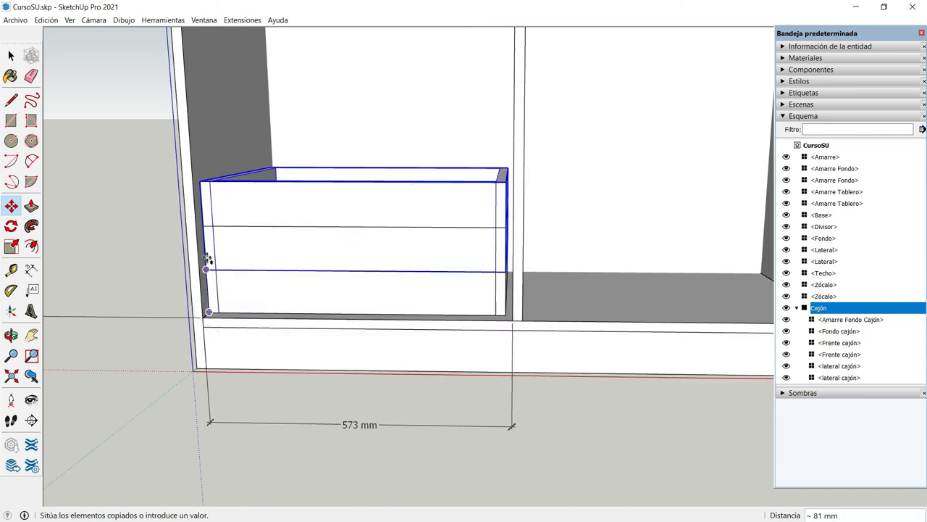
pyautogui.click(203, 227)
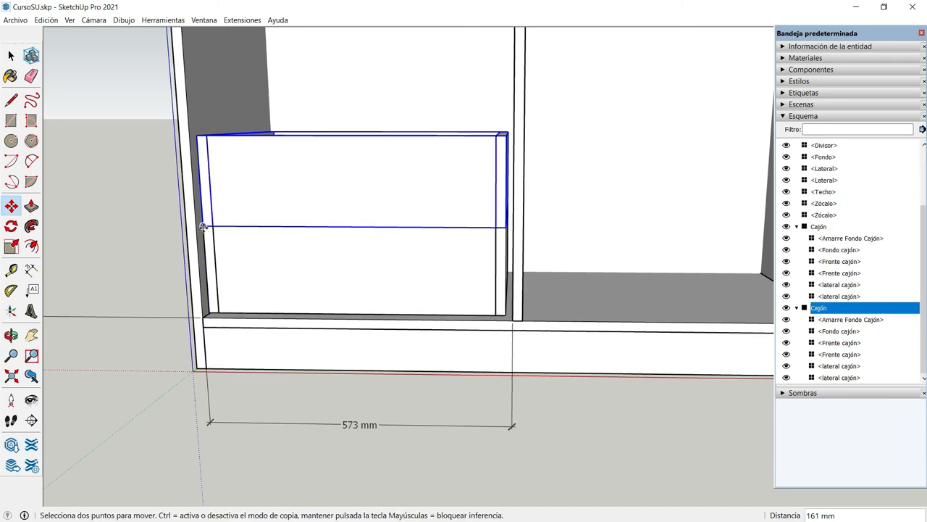
# Raise the copied drawer 30 mm along the blue axis to leave a gap above the lower drawer
pyautogui.scroll(3, 203, 226)
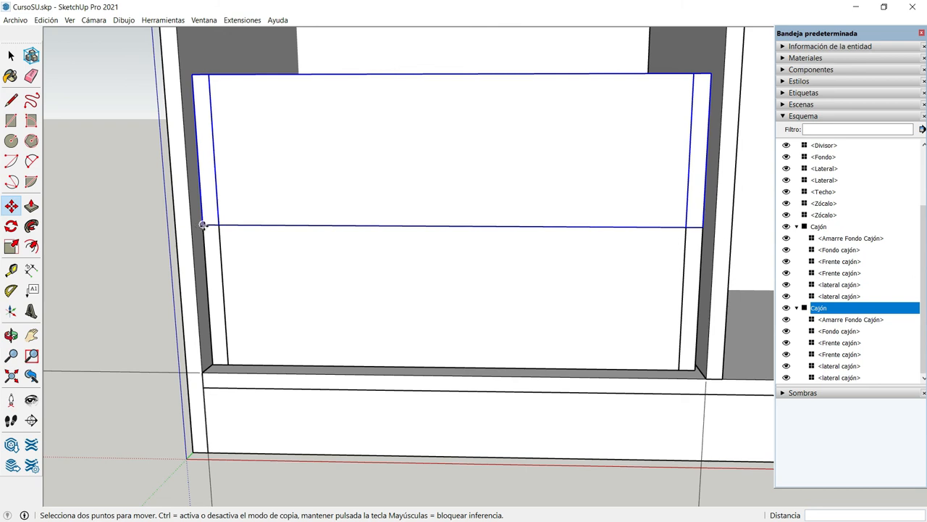
pyautogui.click(202, 225)
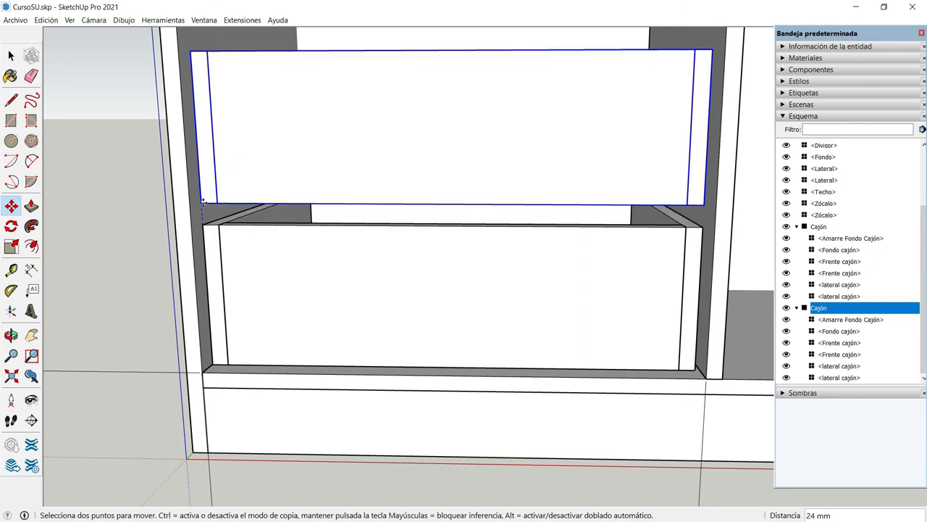
pyautogui.write('3')
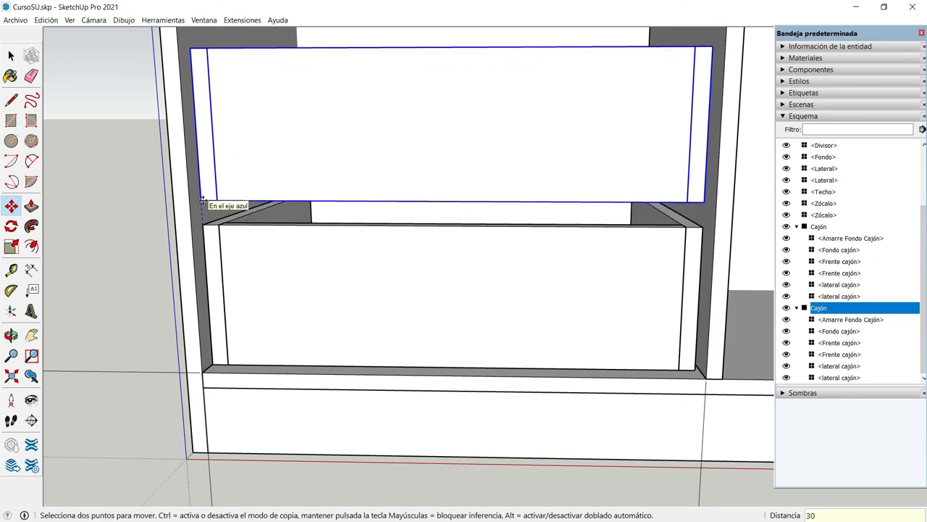
pyautogui.write('0')
pyautogui.press('Return')
pyautogui.scroll(-3, 202, 198)
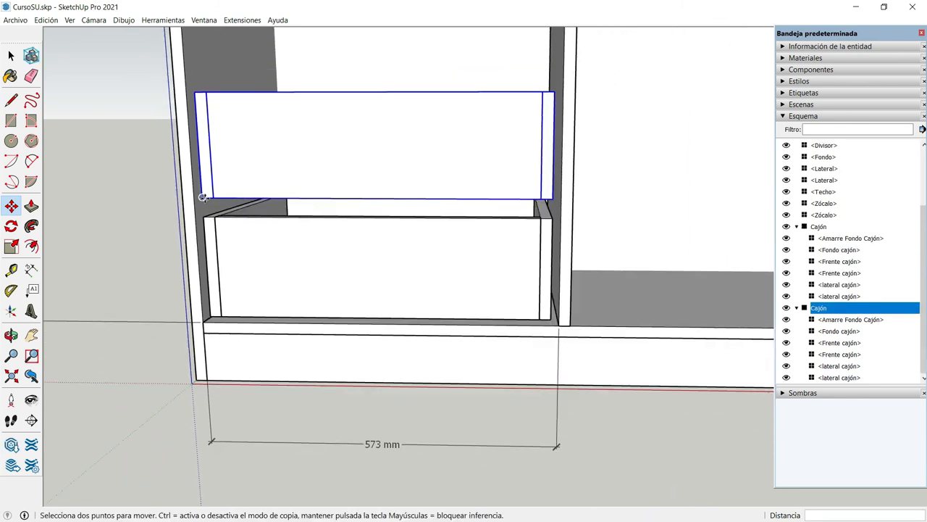
# Copy both drawers straight up so the copies' lower-left front corner sits on the second drawer's upper-left front corner
pyautogui.scroll(-2, 203, 197)
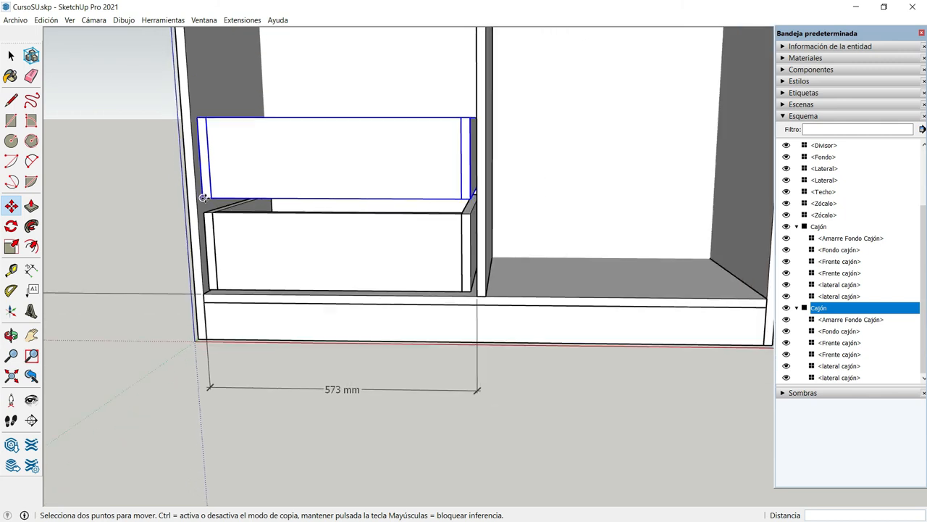
pyautogui.press('space')
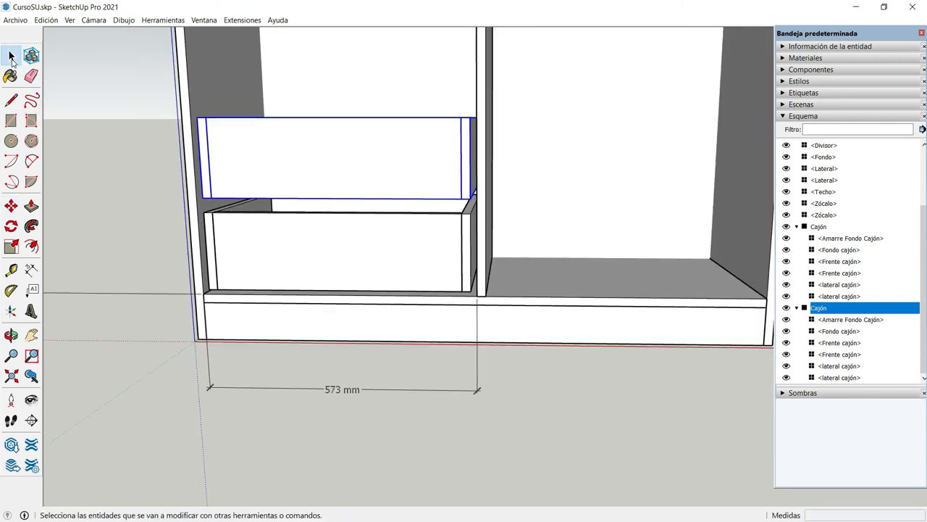
pyautogui.keyDown('shift'); pyautogui.click(260, 244); pyautogui.keyUp('shift')
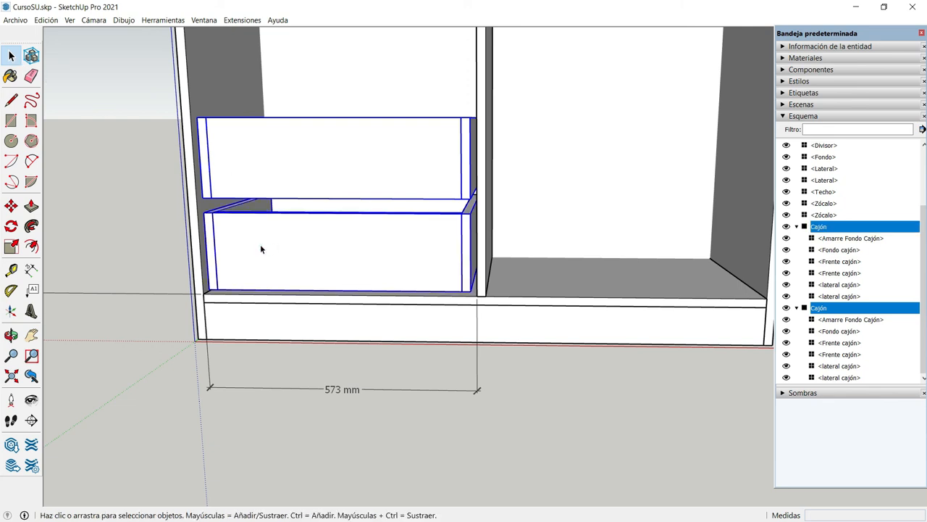
pyautogui.press('m')
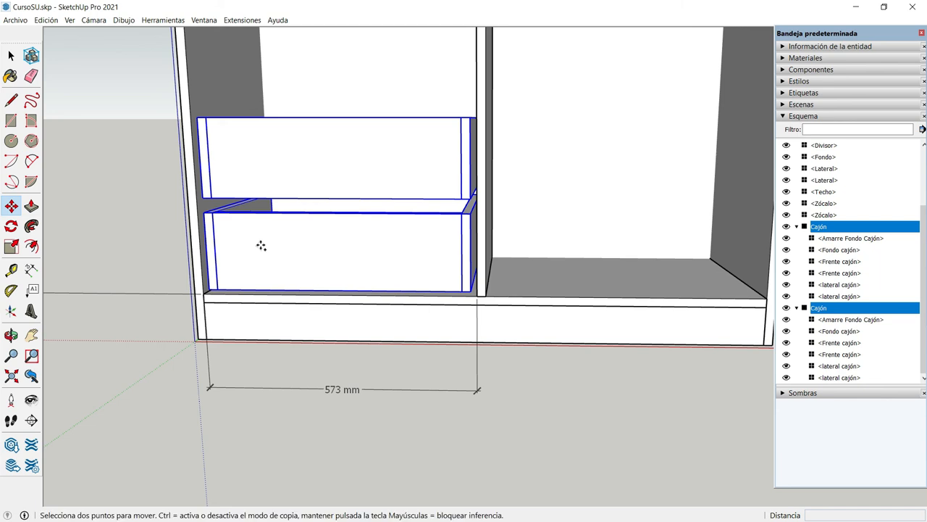
pyautogui.press('ctrl')
pyautogui.click(208, 290)
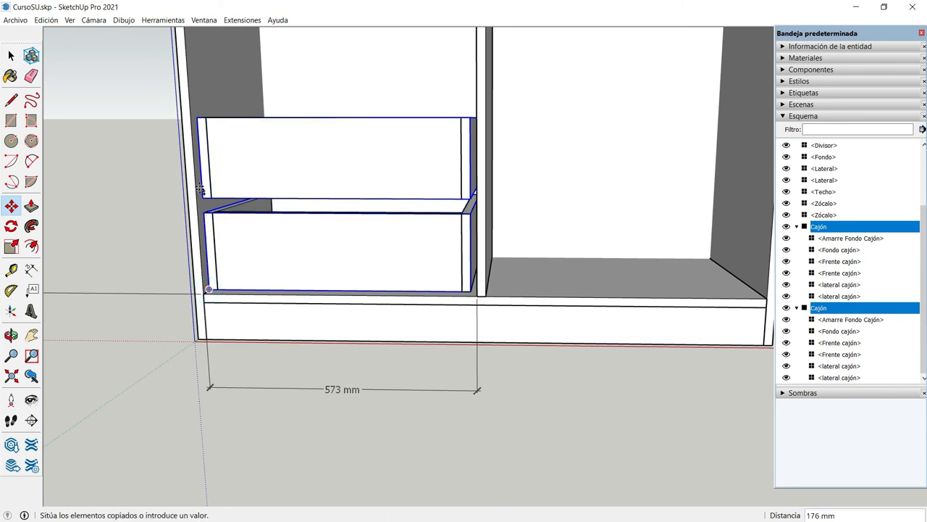
pyautogui.click(204, 117)
# Raise the two copied drawers 30 mm along the blue axis above the second drawer and clear the selection
pyautogui.scroll(5, 194, 116)
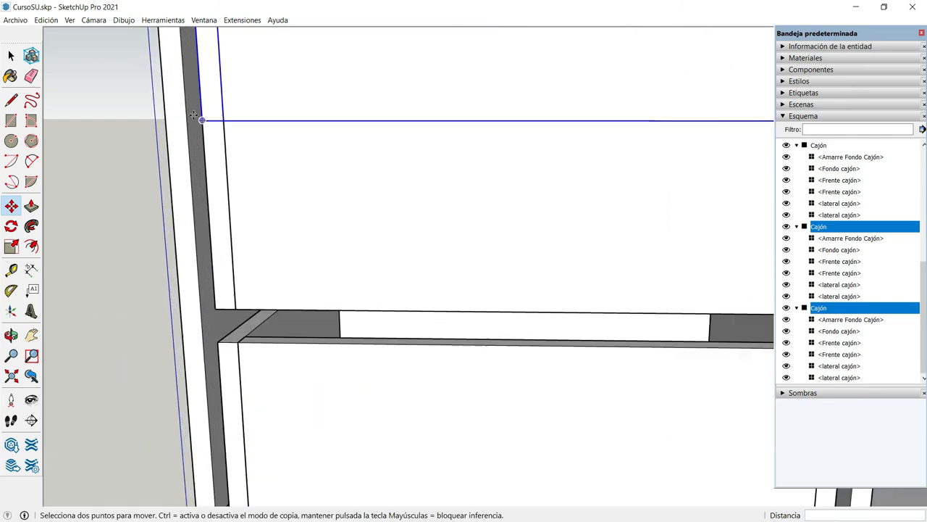
pyautogui.click(204, 118)
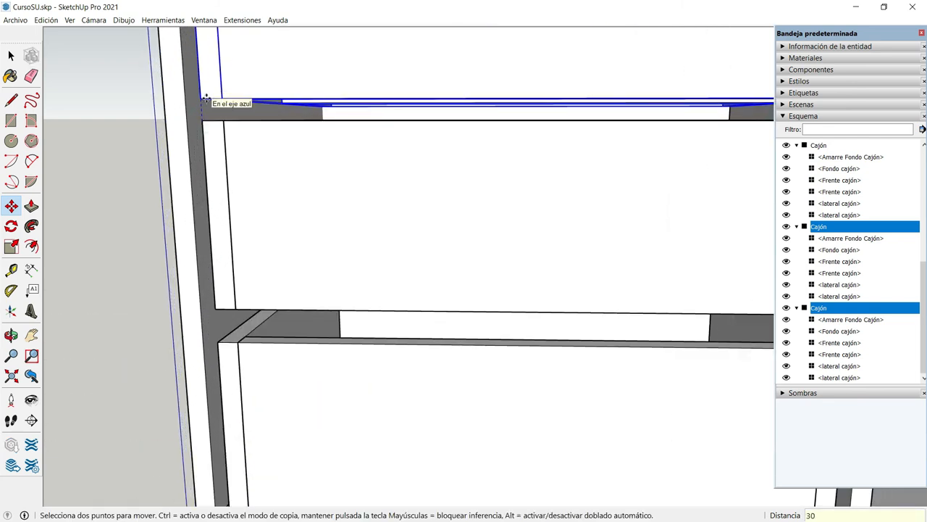
pyautogui.click(206, 97)
pyautogui.scroll(-3, 206, 97)
pyautogui.scroll(-6, 207, 97)
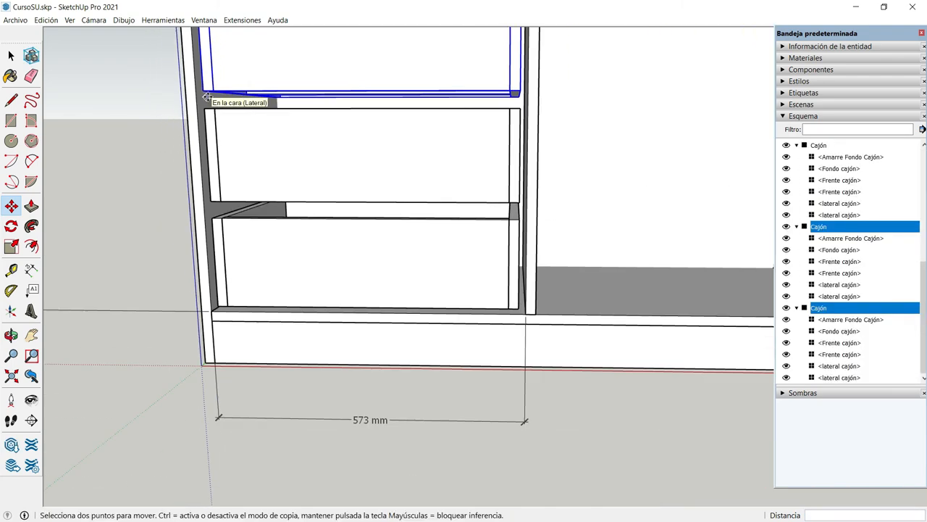
pyautogui.press('h')
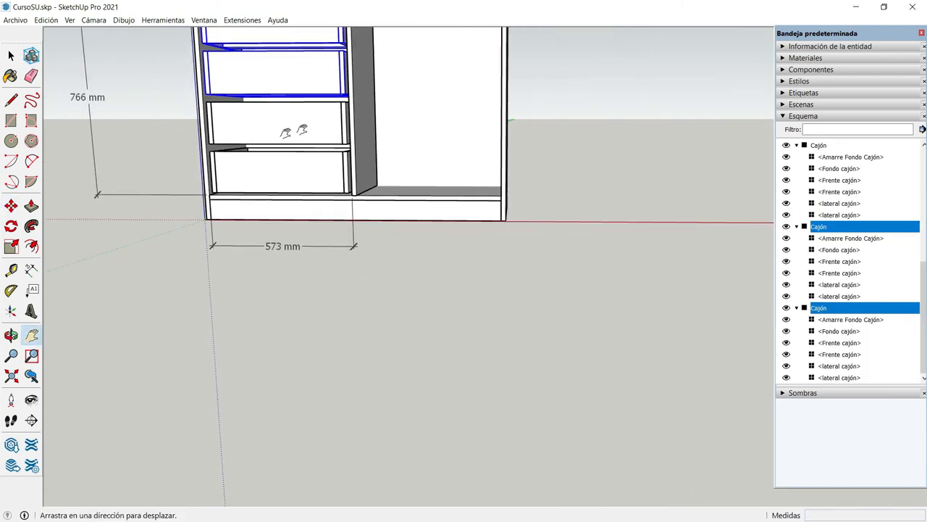
pyautogui.moveTo(302, 131); pyautogui.dragTo(306, 230)
pyautogui.scroll(2, 190, 132)
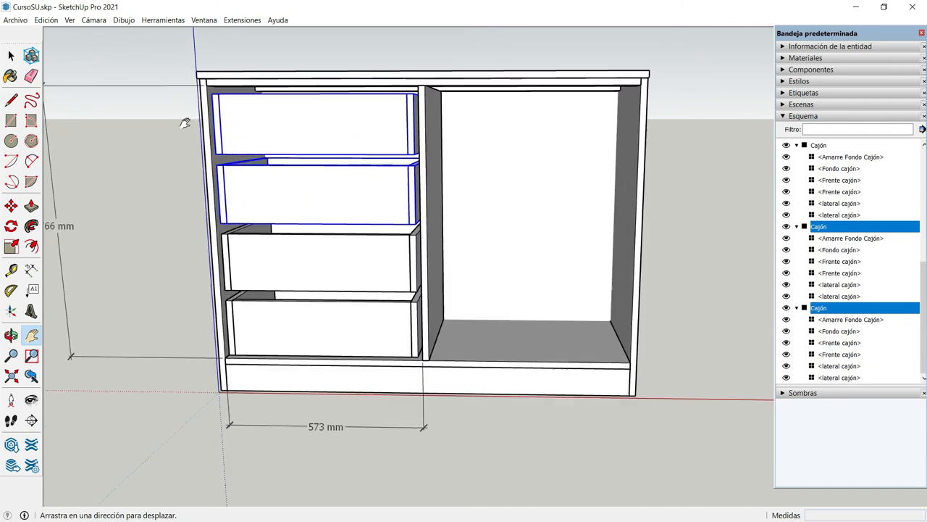
pyautogui.press('space')
pyautogui.click(116, 151)
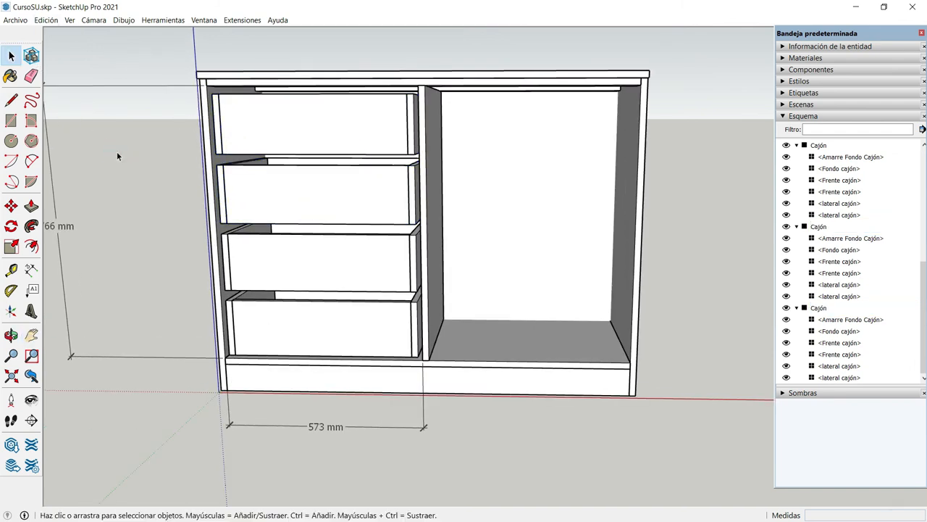
# Copy all four drawers into the right compartment, placing the bottom drawer's lower-left front corner against the central divider
pyautogui.click(11, 335)
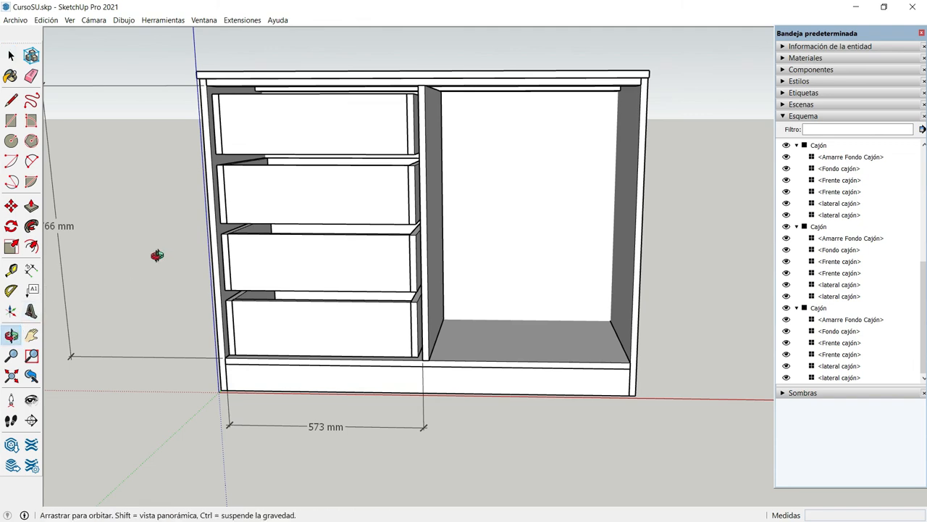
pyautogui.moveTo(163, 238)
pyautogui.mouseDown()
pyautogui.moveTo(184, 222)
pyautogui.moveTo(157, 242)
pyautogui.moveTo(220, 243)
pyautogui.moveTo(224, 231)
pyautogui.moveTo(164, 241)
pyautogui.mouseUp()
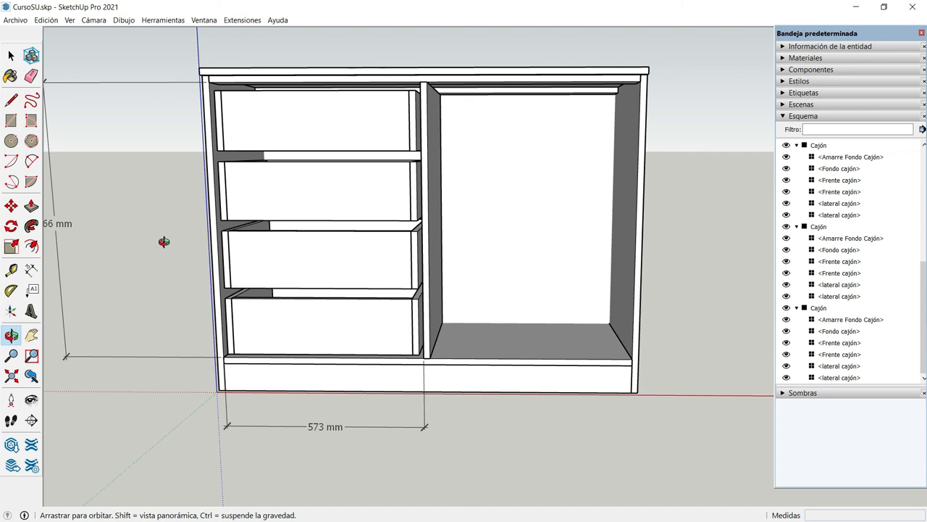
pyautogui.press('space')
pyautogui.click(291, 120)
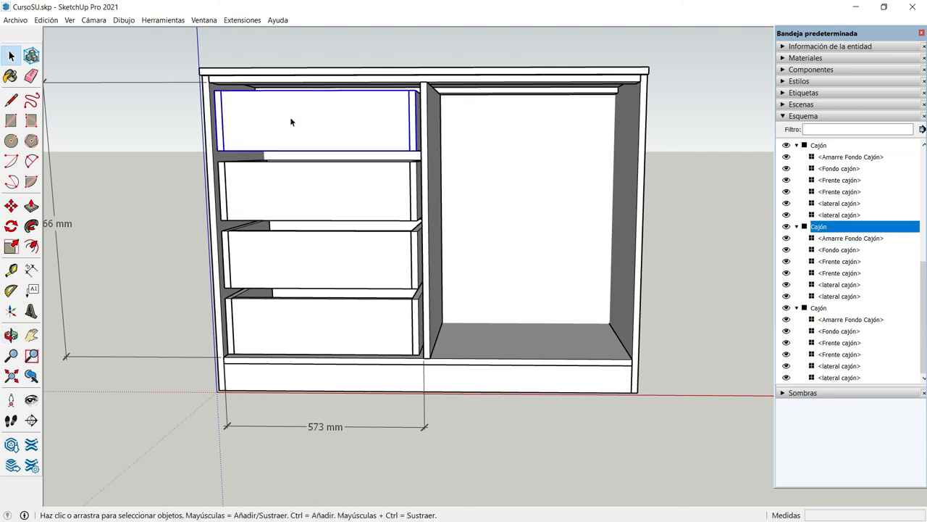
pyautogui.keyDown('shift'); pyautogui.click(283, 190); pyautogui.keyUp('shift')
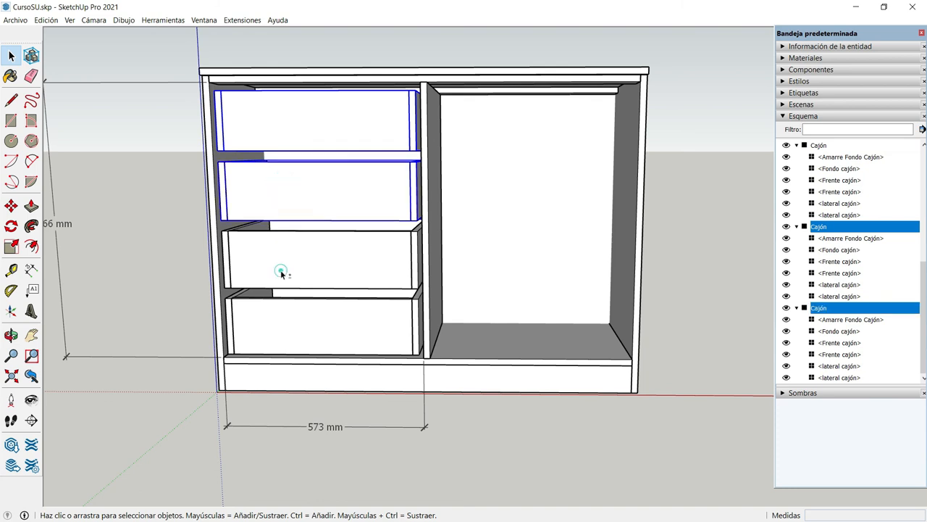
pyautogui.keyDown('shift'); pyautogui.click(281, 272); pyautogui.keyUp('shift')
pyautogui.keyDown('shift'); pyautogui.click(310, 338); pyautogui.keyUp('shift')
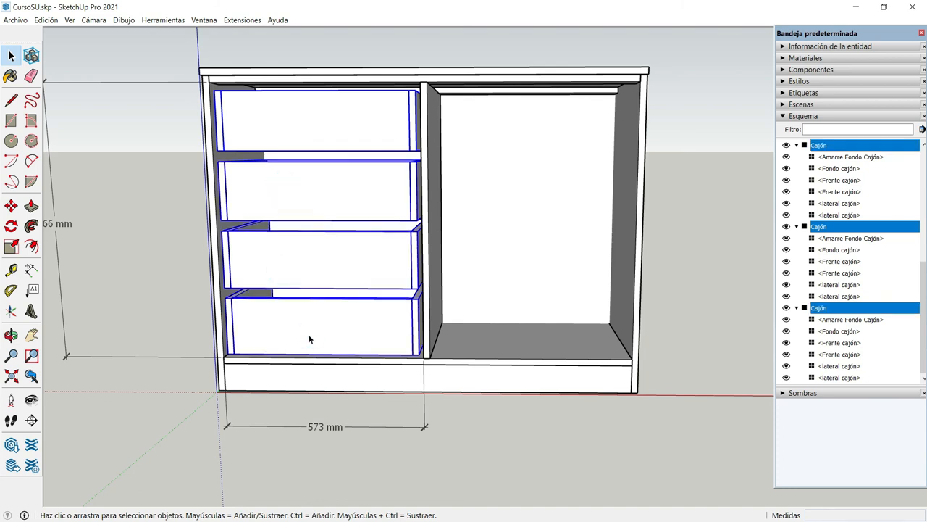
pyautogui.press('m')
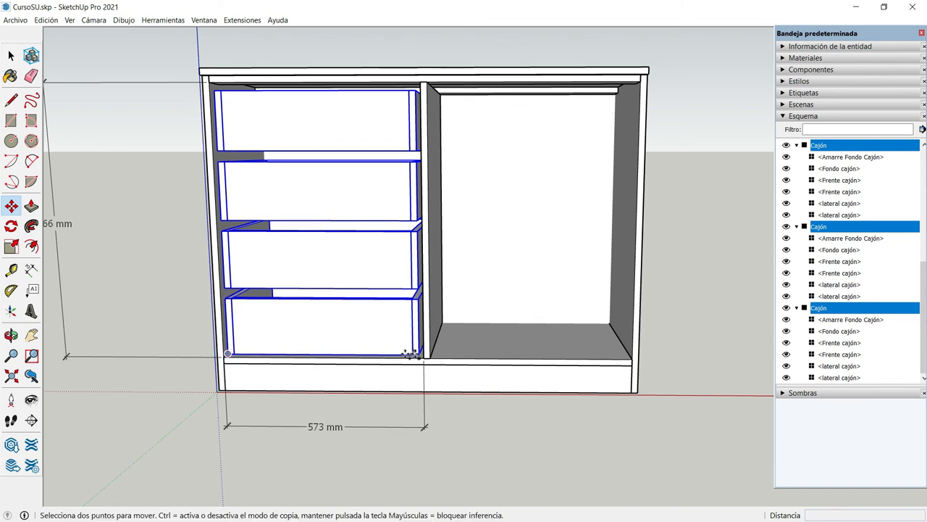
pyautogui.click(229, 354)
pyautogui.press('ctrl')
pyautogui.click(431, 354)
# Move the four copied drawers 13 mm along the red axis away from the central divider and clear the selection
pyautogui.scroll(5, 432, 354)
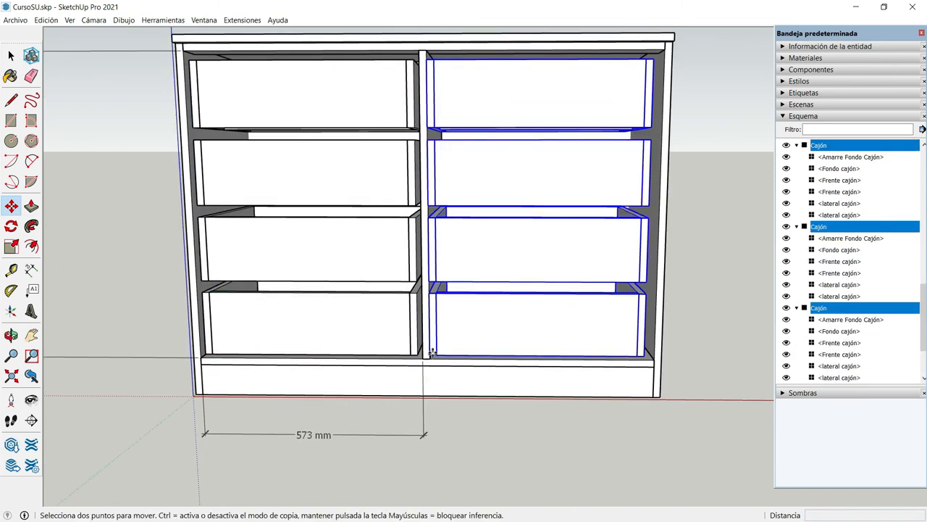
pyautogui.click(424, 359)
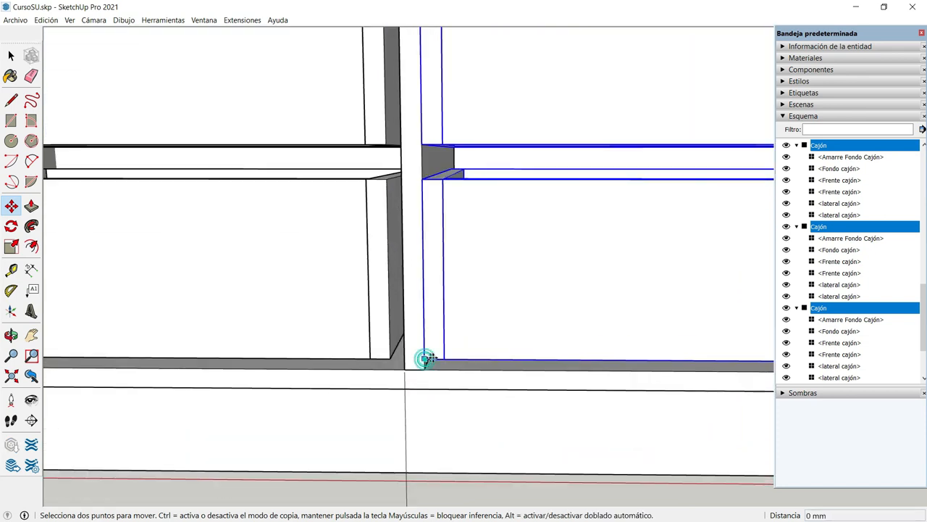
pyautogui.write('1')
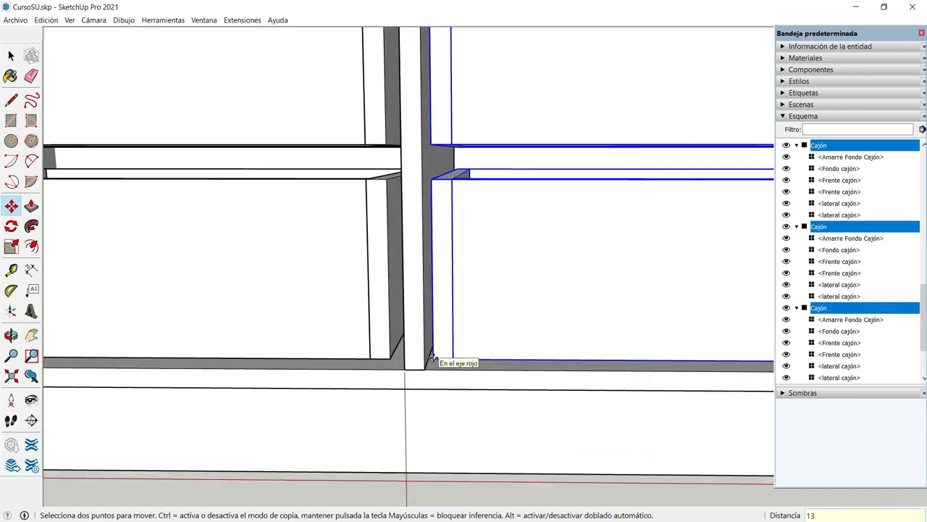
pyautogui.write('3')
pyautogui.press('Return')
pyautogui.scroll(-6, 435, 356)
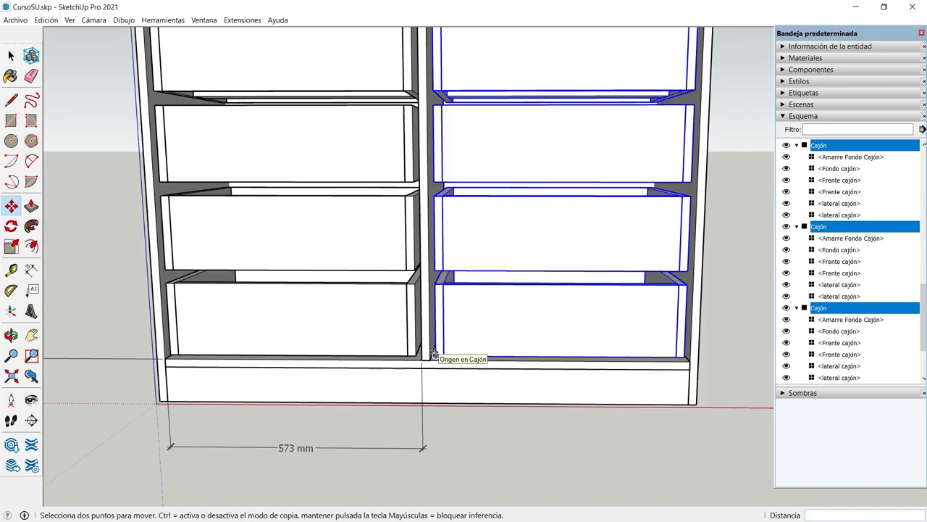
pyautogui.click(11, 55)
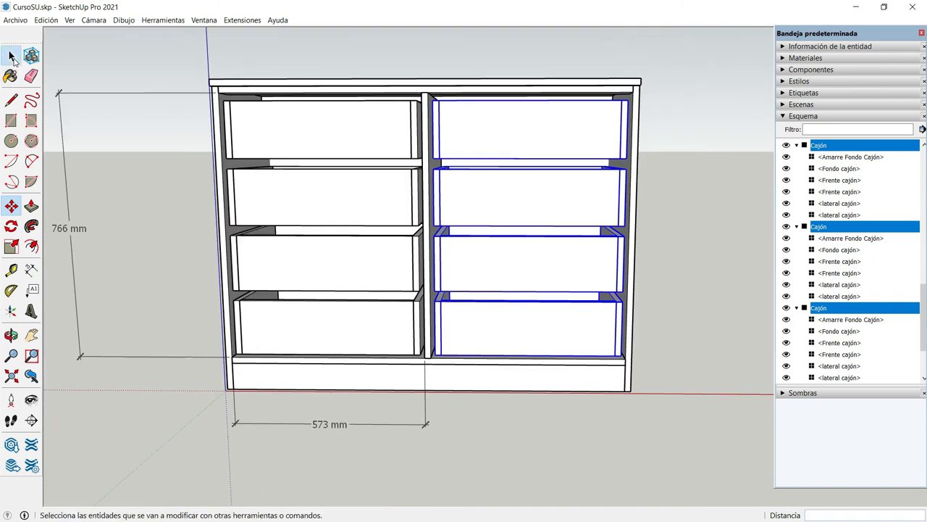
pyautogui.click(110, 63)
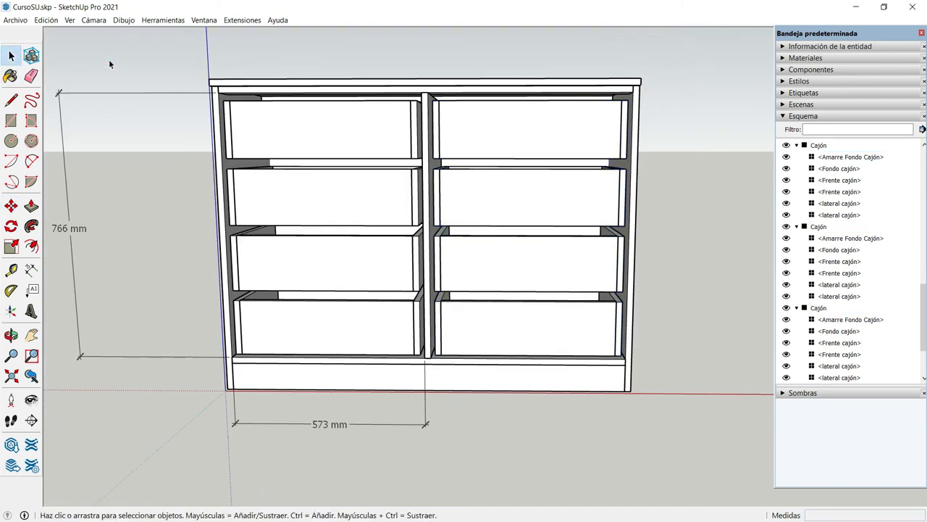